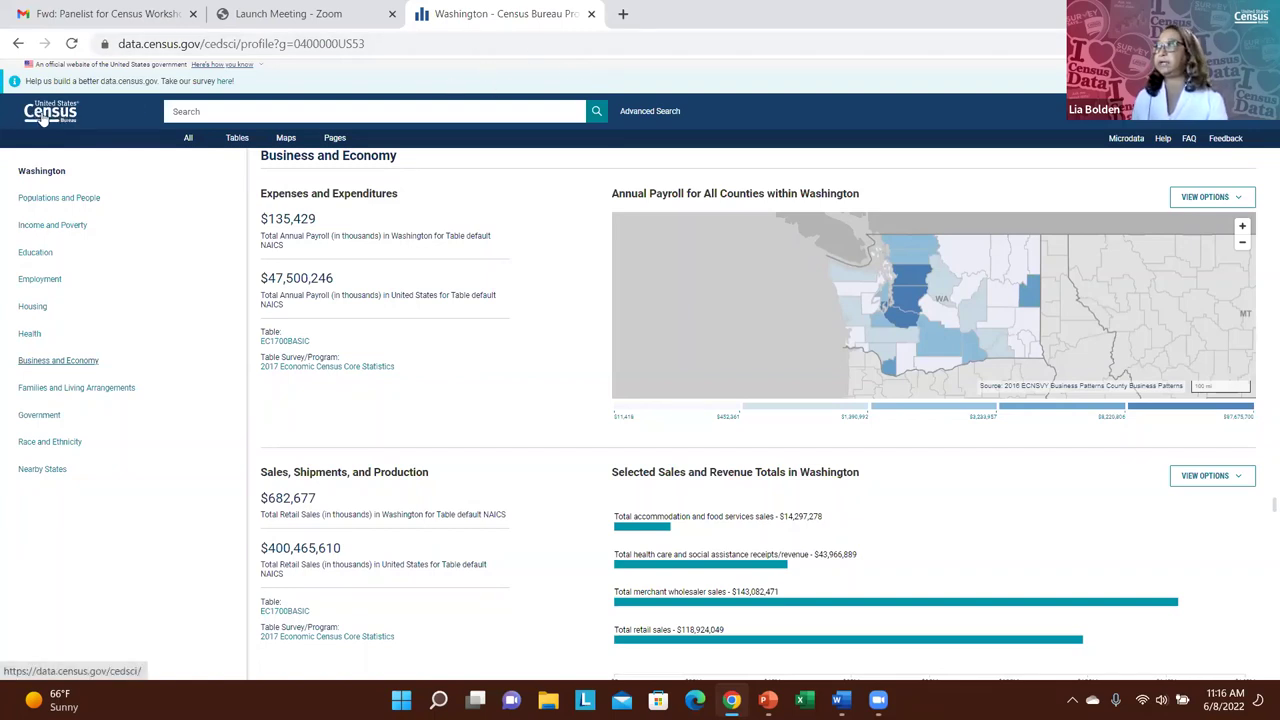
Step: Start an advanced search from the site's home page and open the geography list of counties within Washington
click(44, 113)
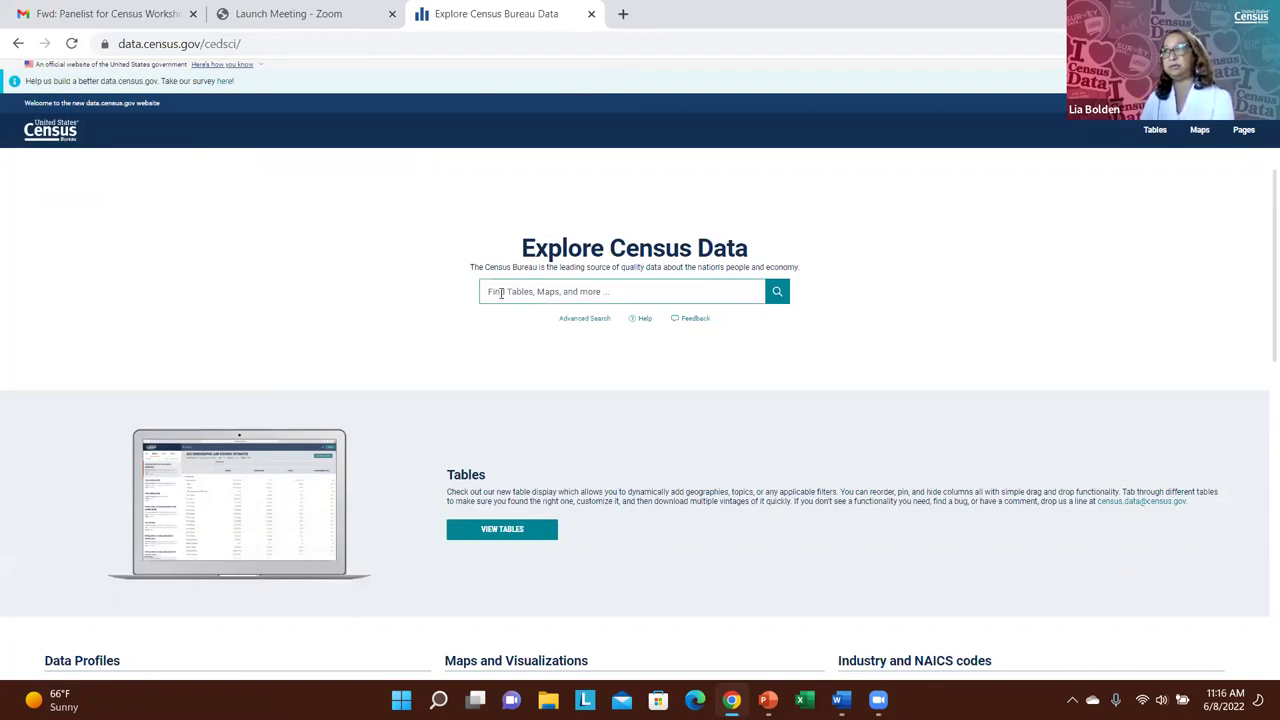
click(583, 320)
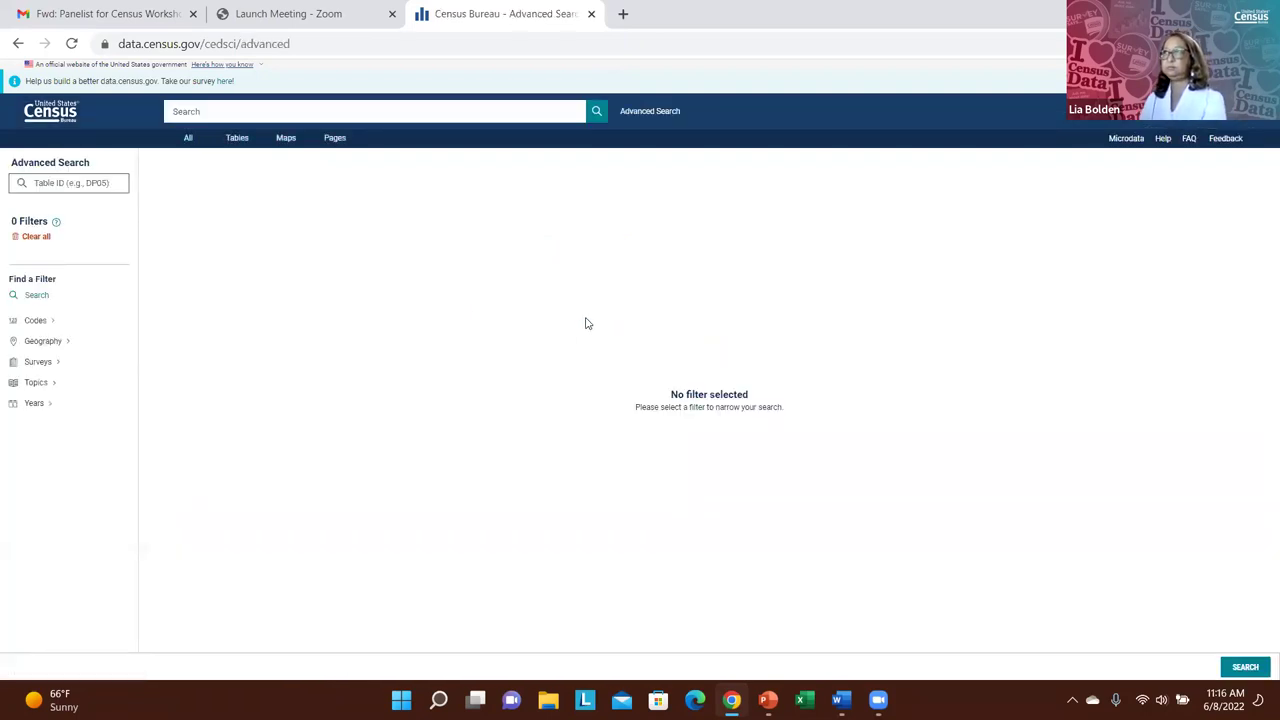
click(62, 345)
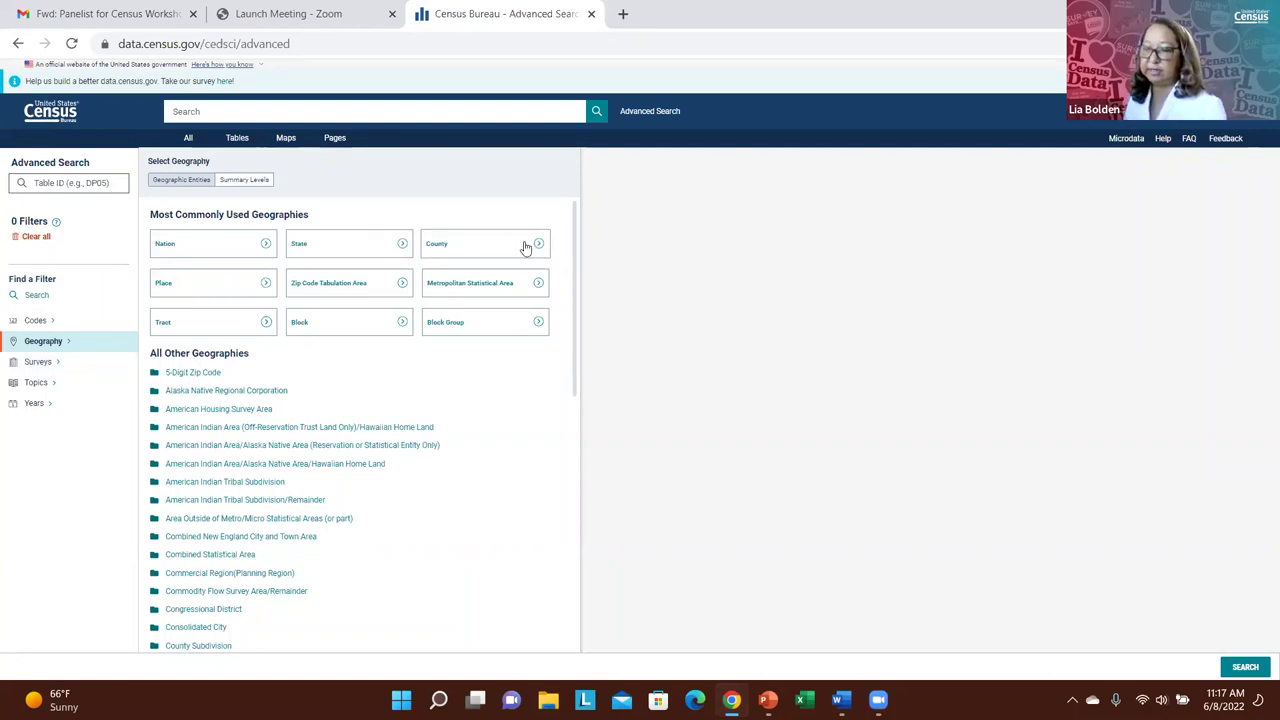
click(493, 257)
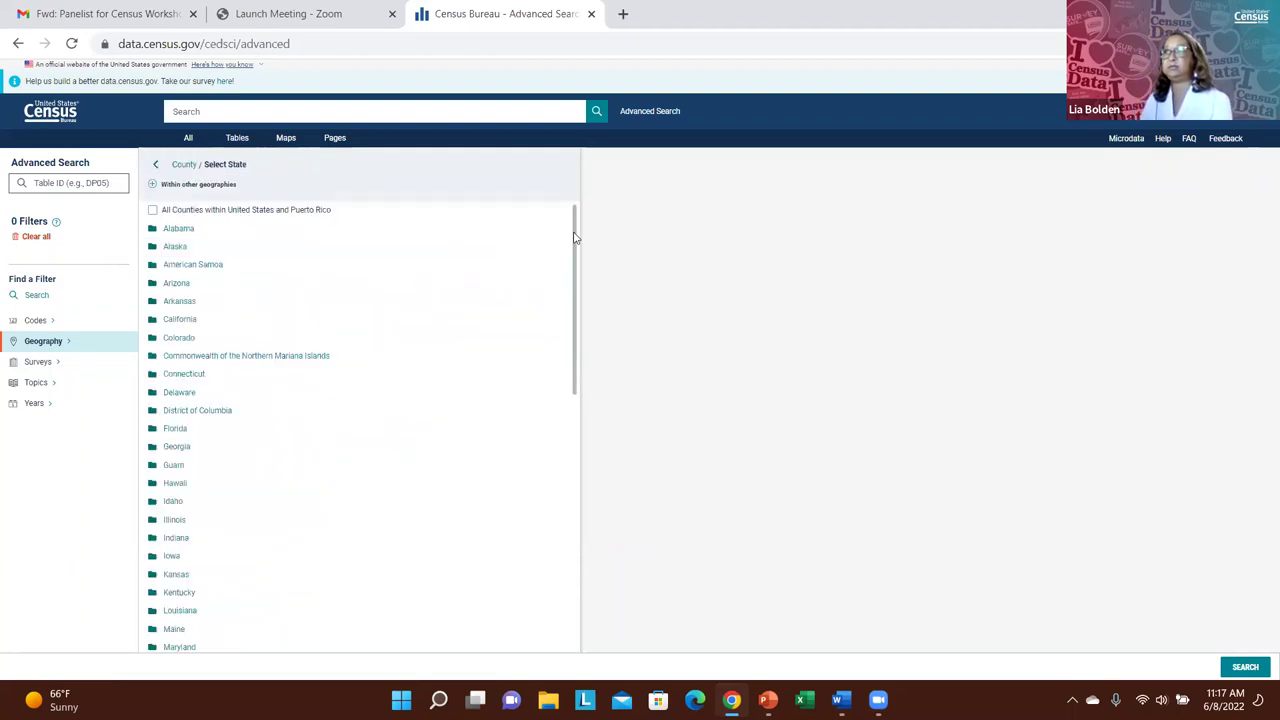
scroll(565, 313, down, 1)
scroll(565, 313, down, 3)
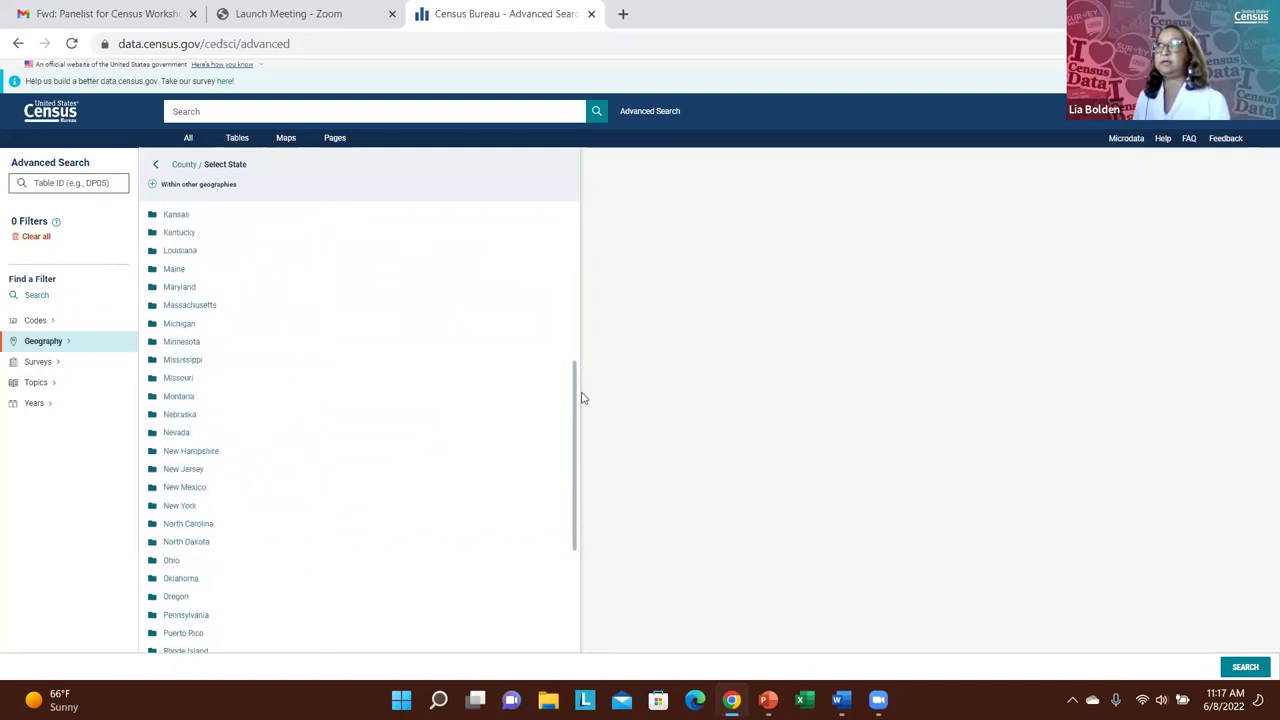
scroll(574, 428, down, 2)
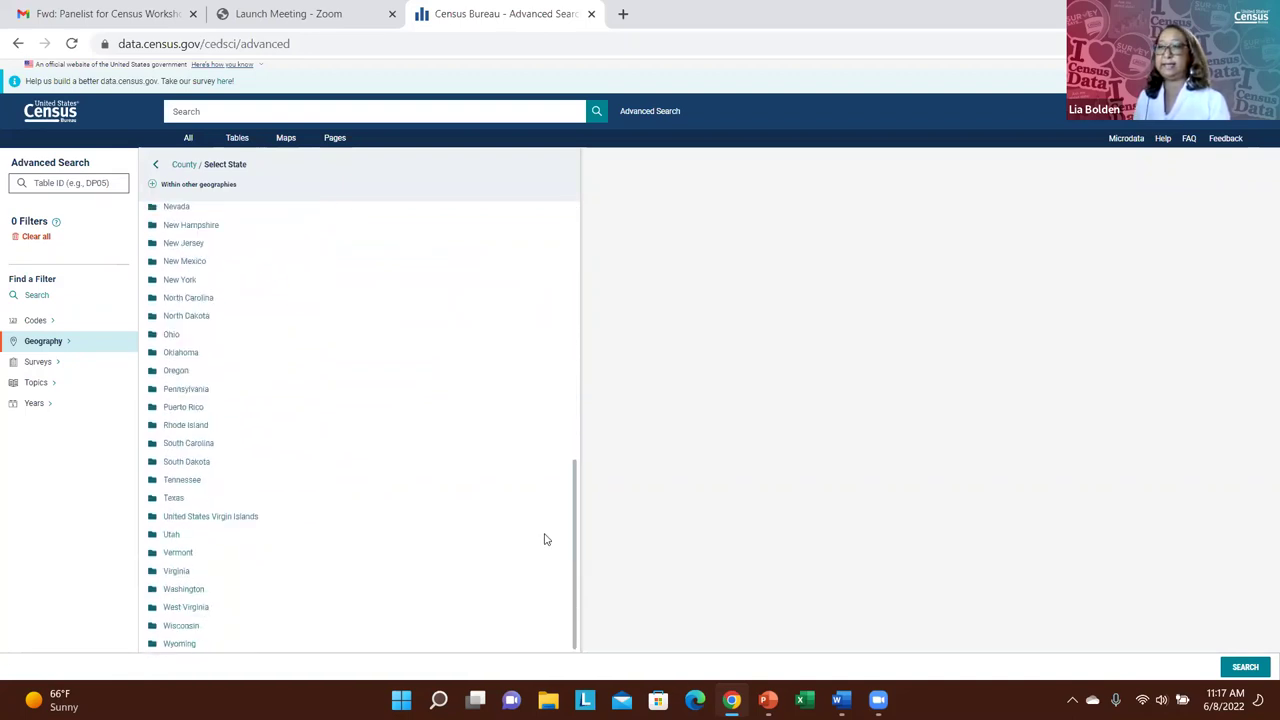
click(184, 590)
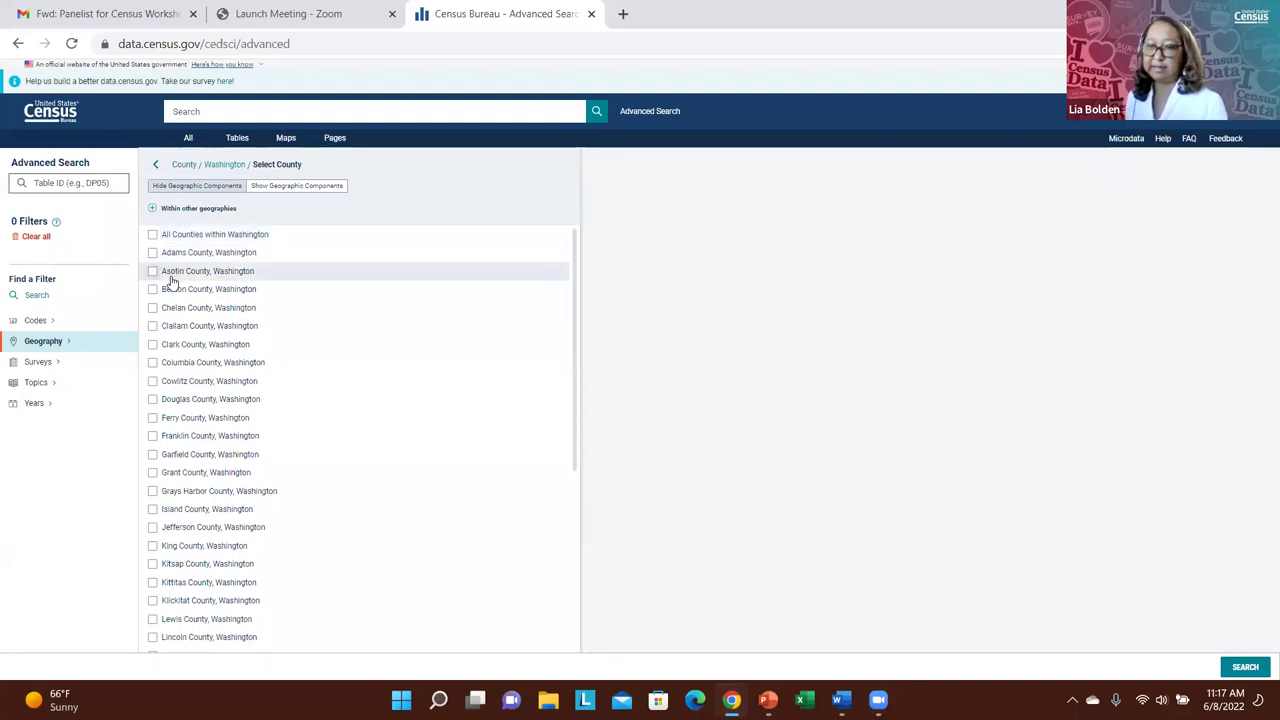
Step: Add King, Kitsap, Snohomish and Pierce counties in Washington as geography filters
click(152, 547)
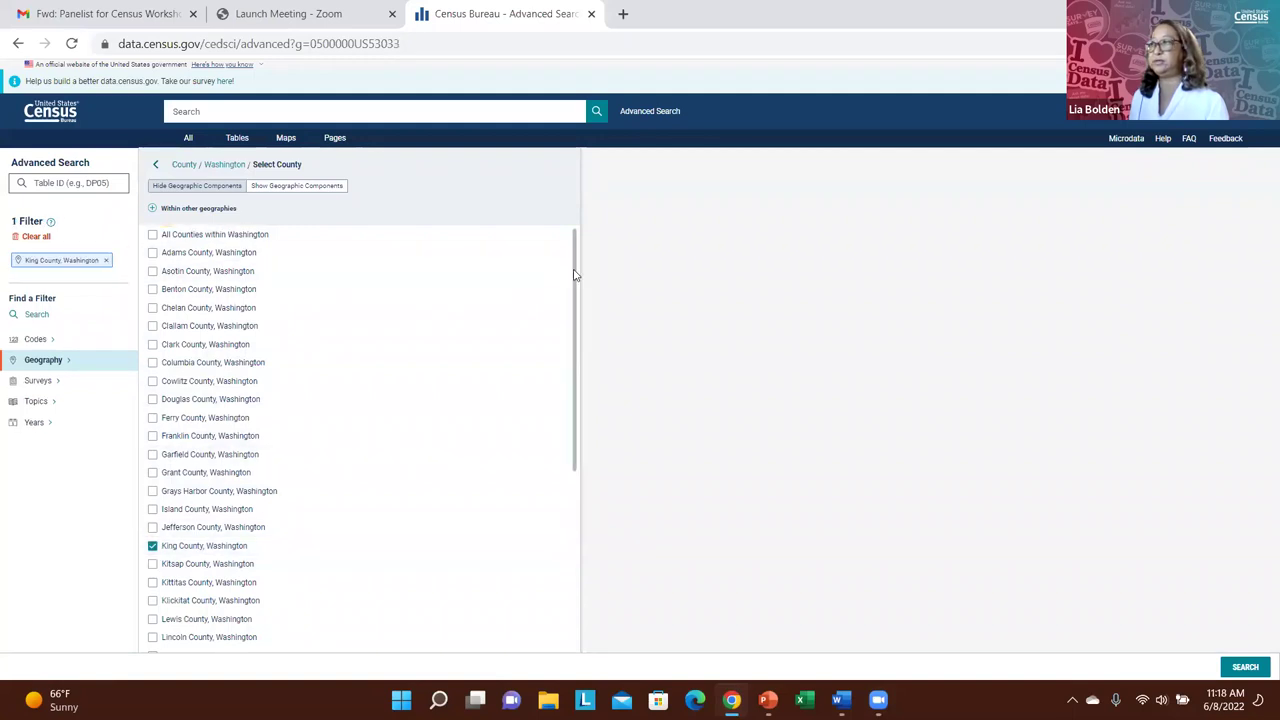
scroll(587, 305, down, 3)
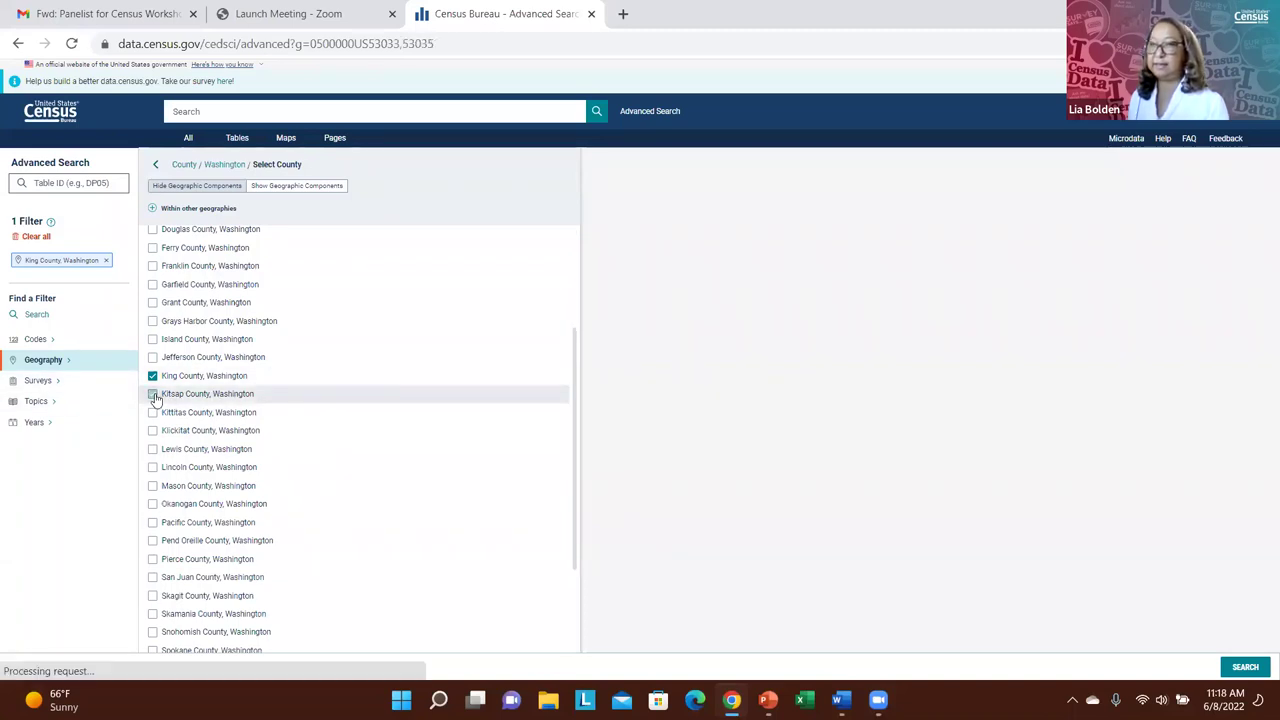
click(153, 395)
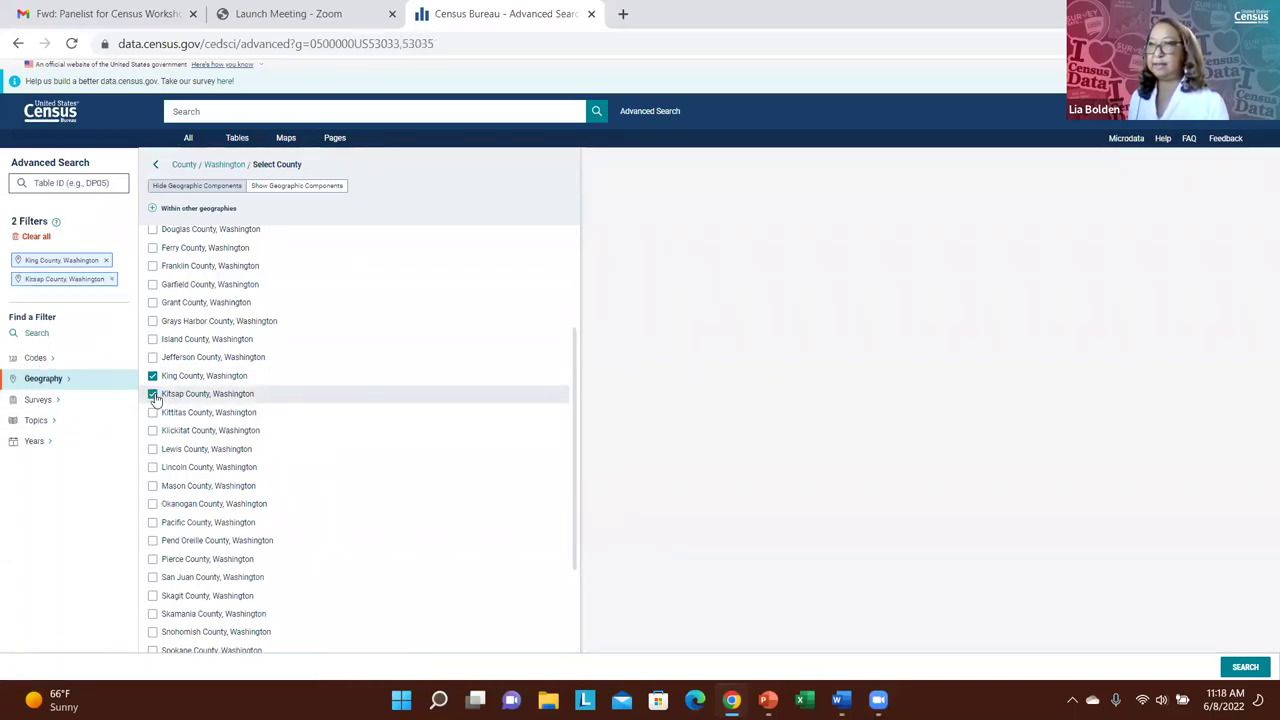
click(153, 632)
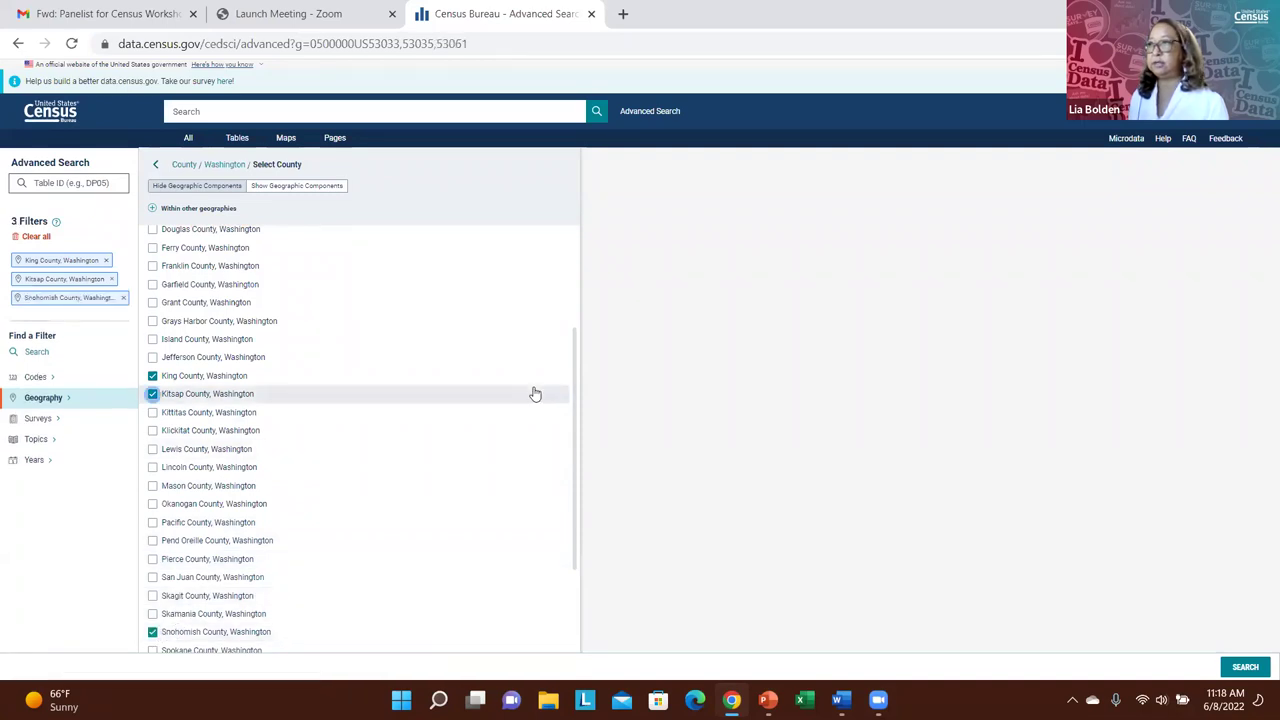
scroll(406, 517, down, 2)
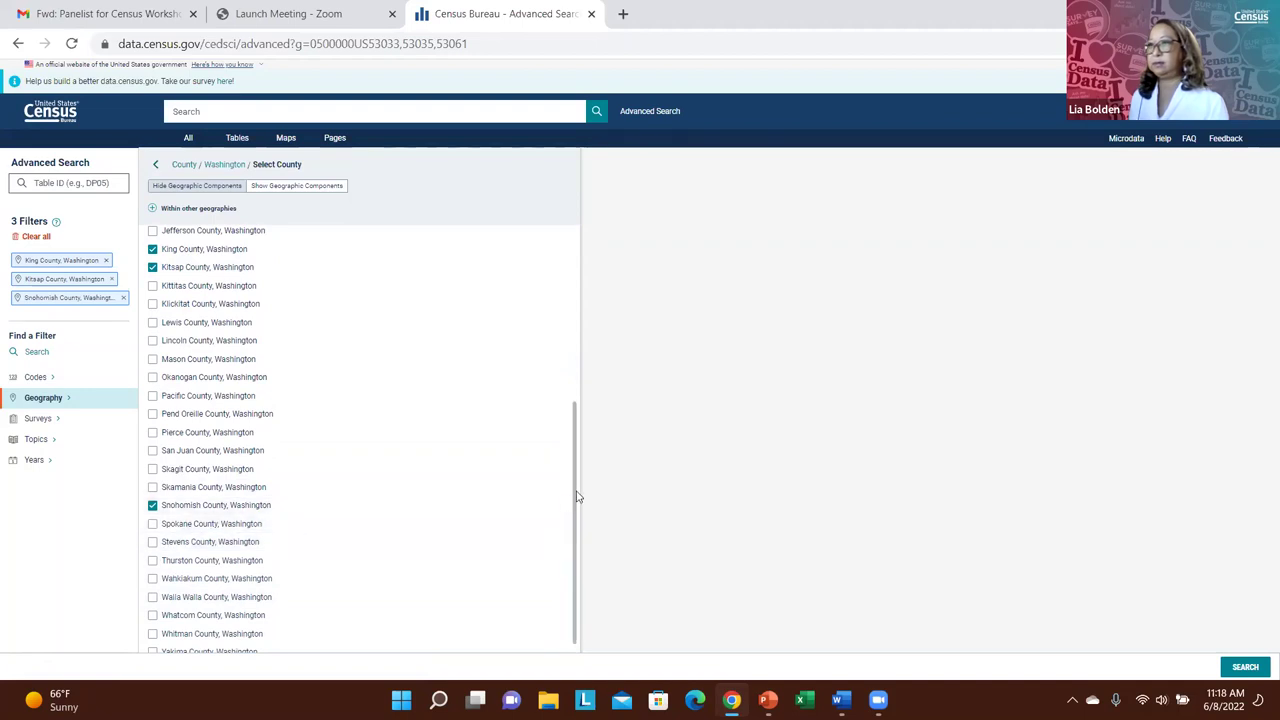
click(153, 436)
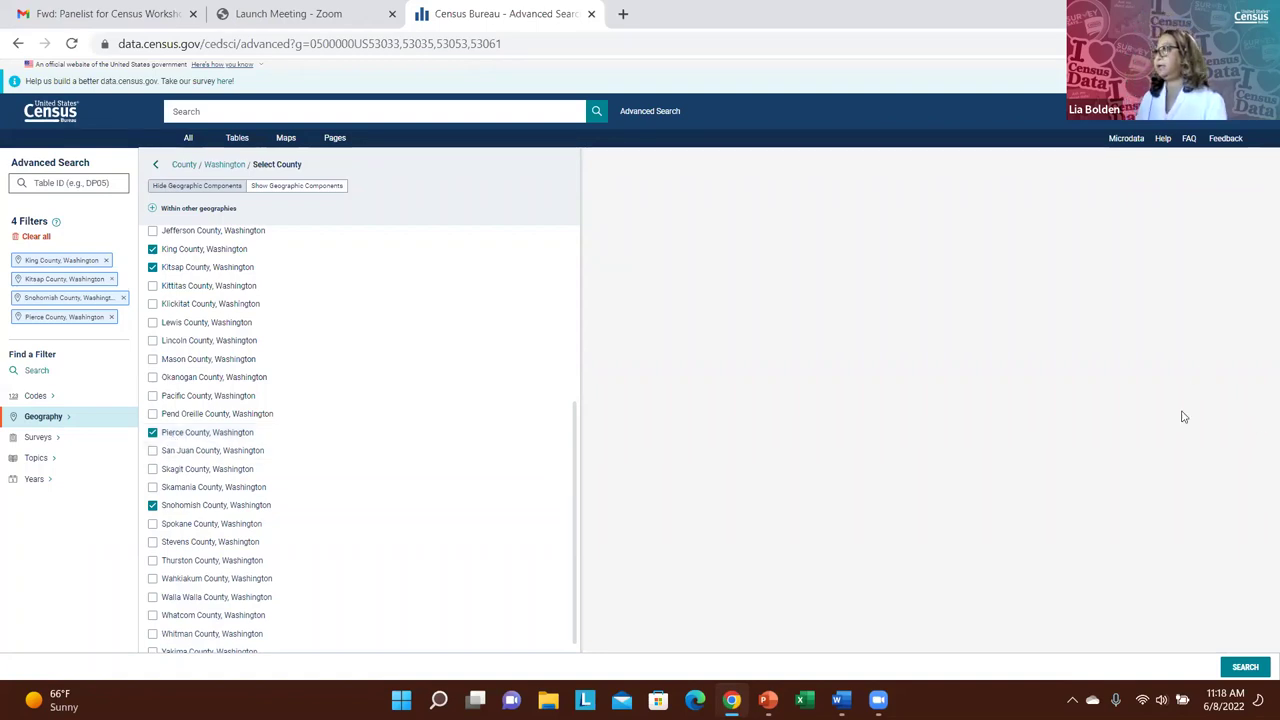
Step: Filter surveys to the American Community Survey 5-Year Estimates Data Profiles and run the search
click(72, 457)
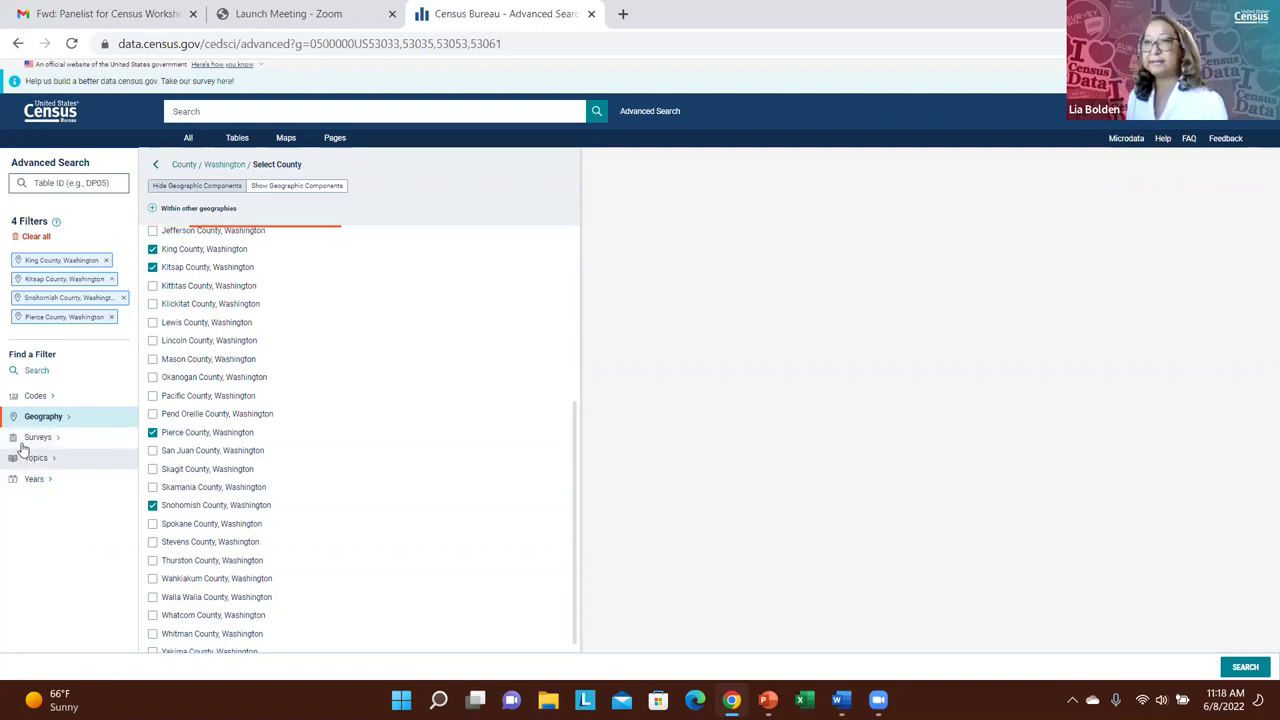
click(36, 438)
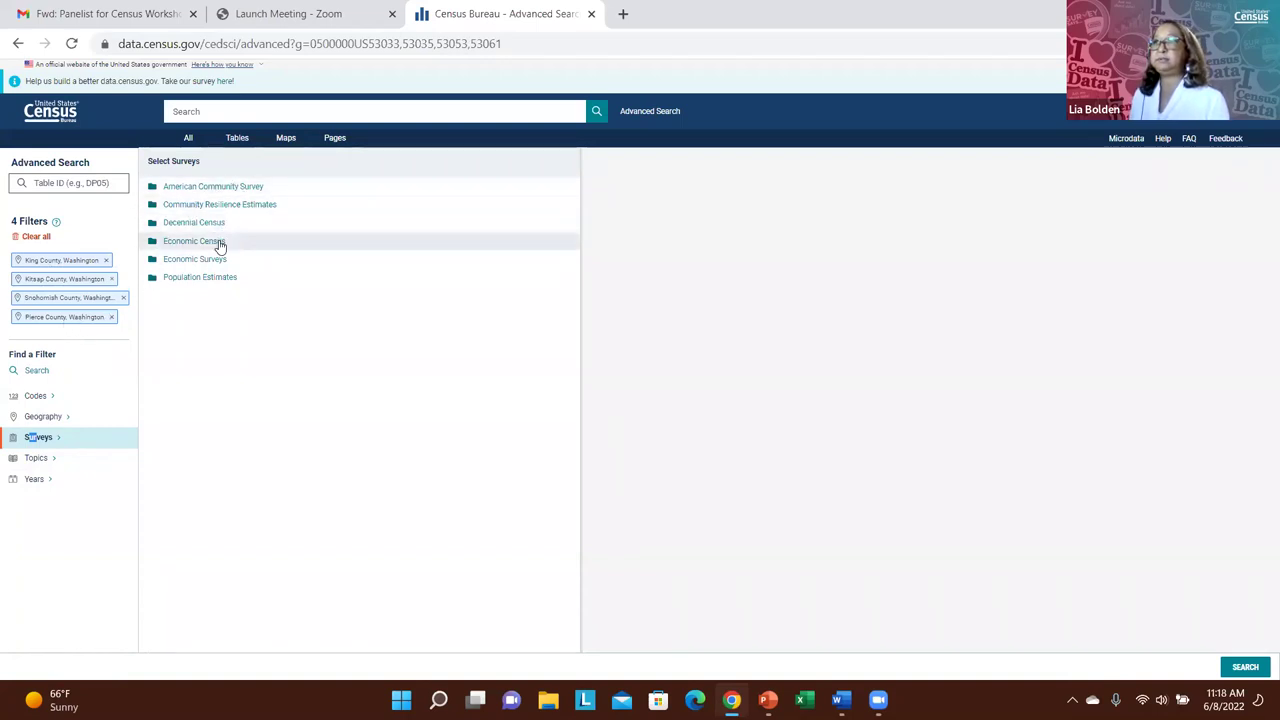
click(203, 189)
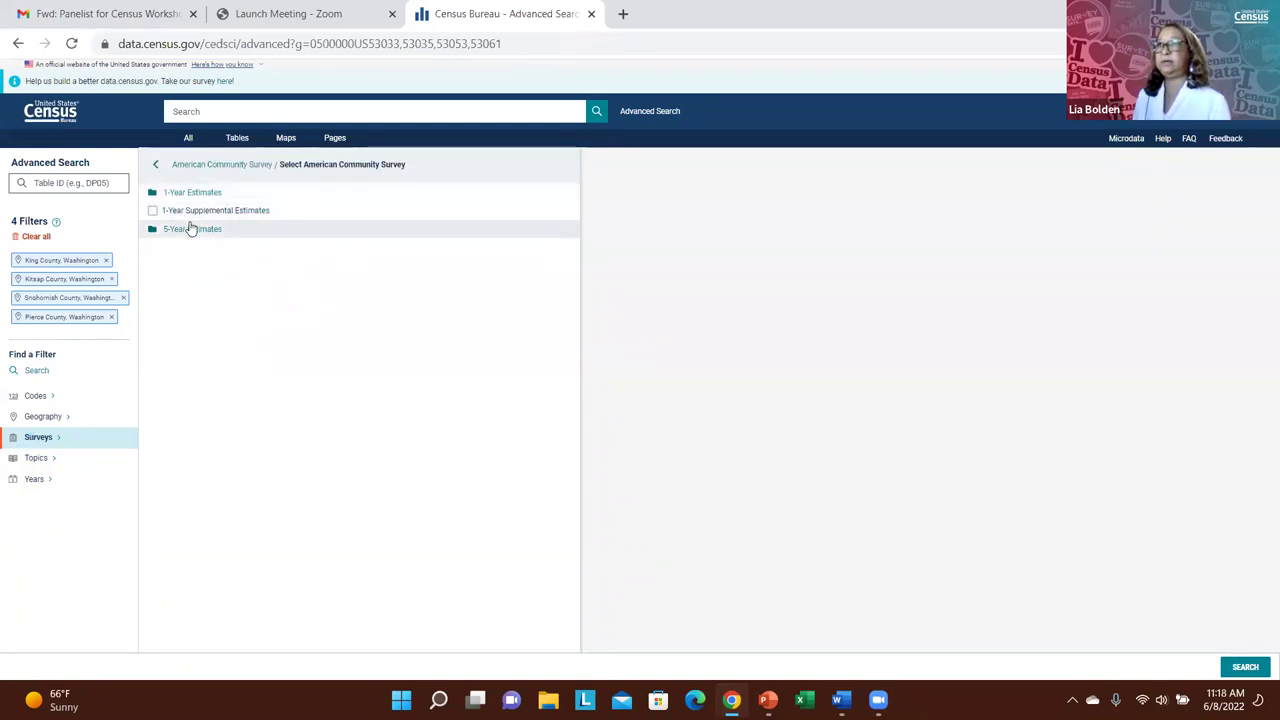
click(186, 233)
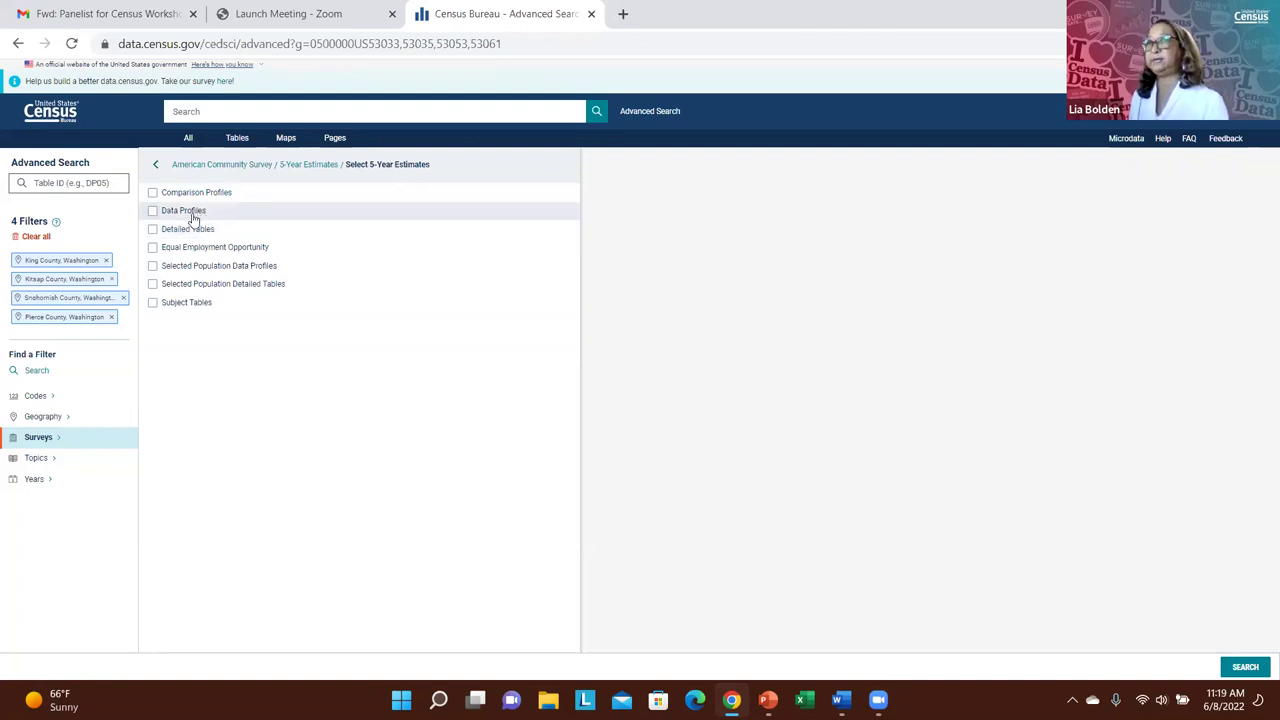
click(193, 214)
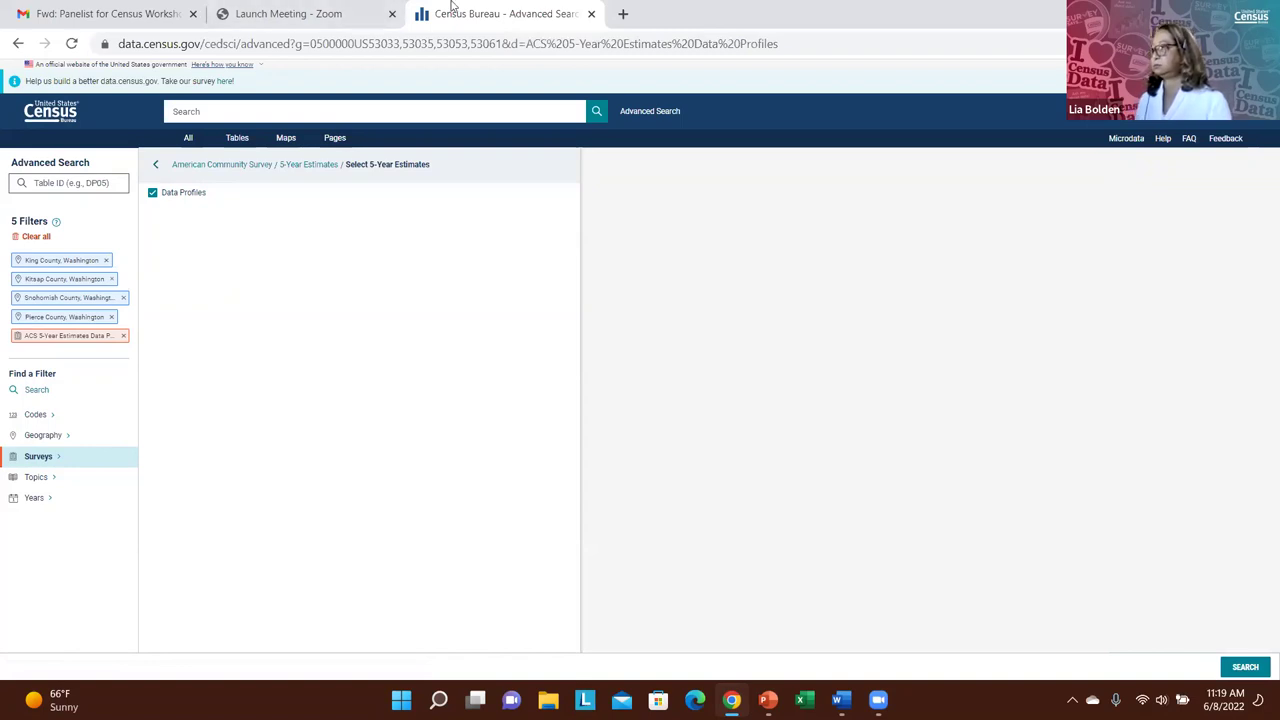
click(1252, 667)
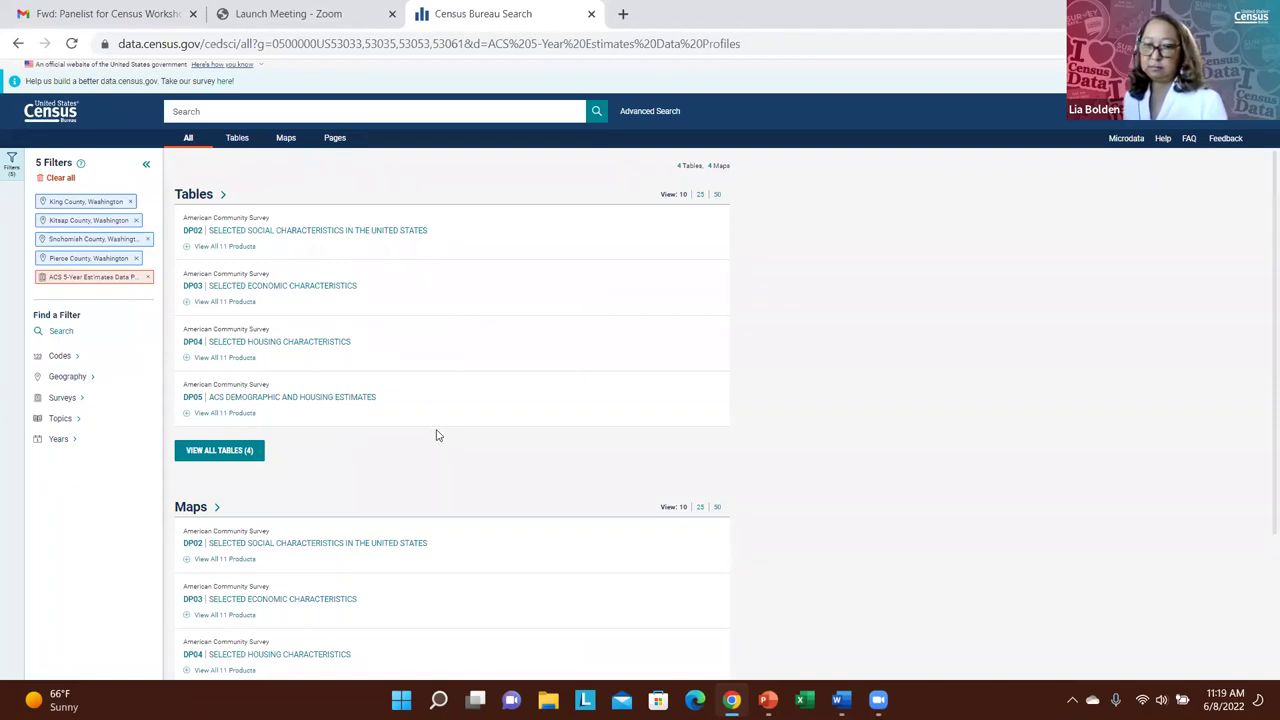
Step: Open table DP02, Selected Social Characteristics, from the full table results and hide its margins of error
click(220, 451)
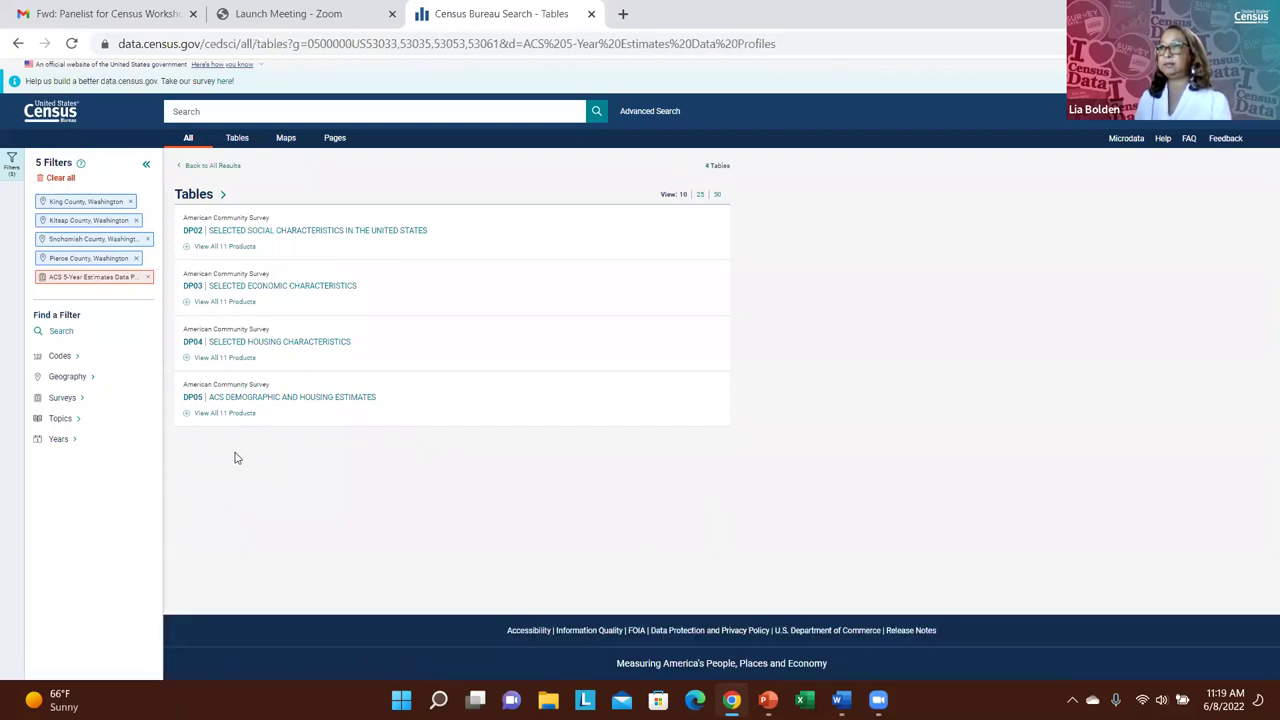
click(275, 238)
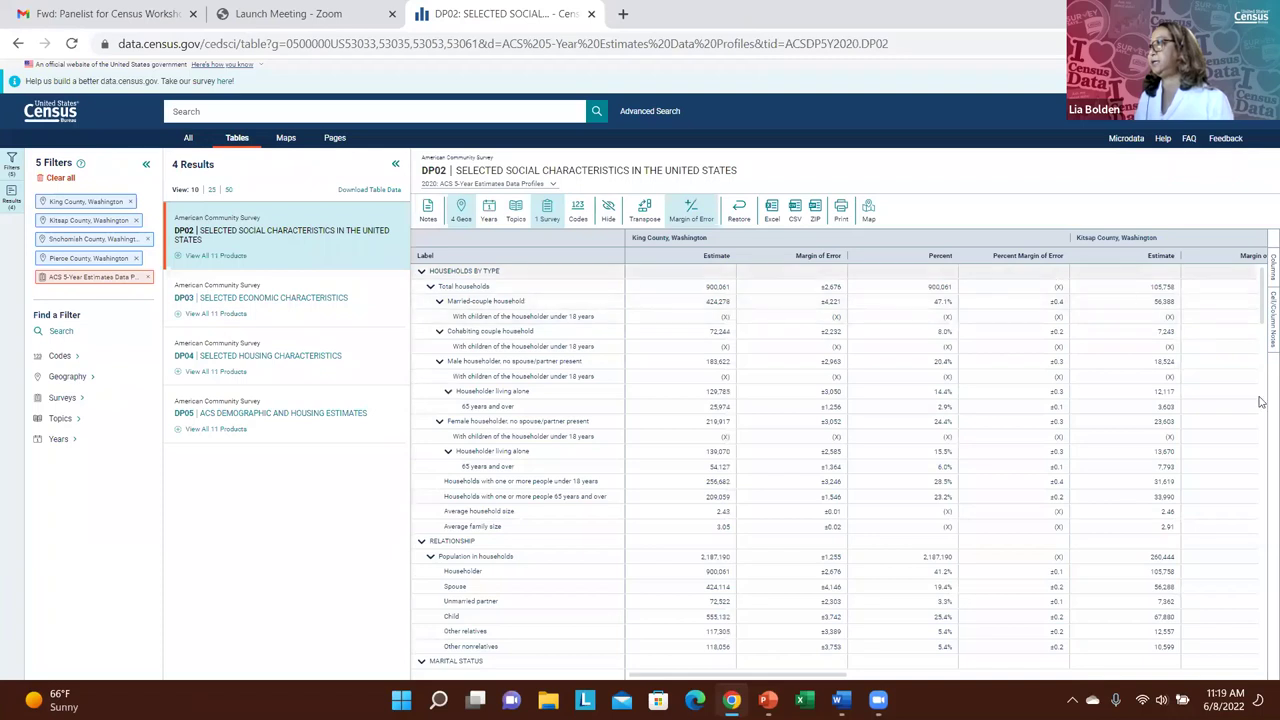
click(689, 214)
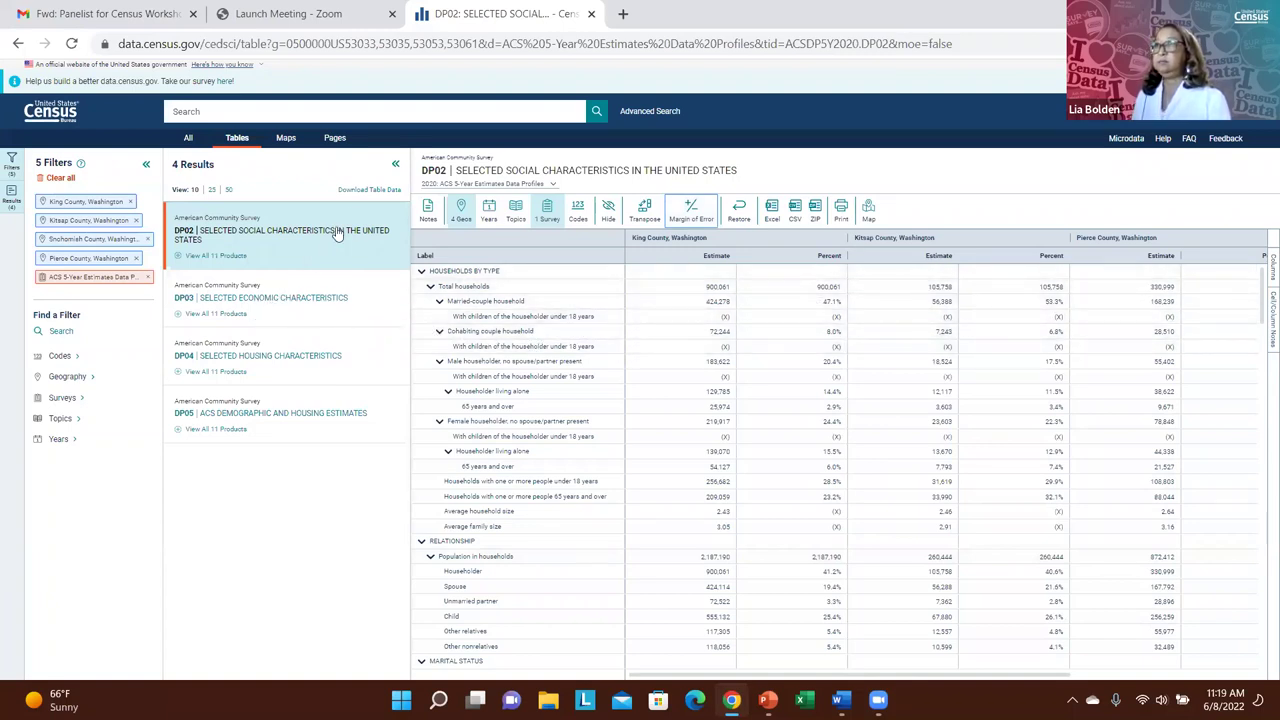
Step: View the economic, housing, and demographic profile tables DP03, DP04 and DP05 in turn
click(230, 305)
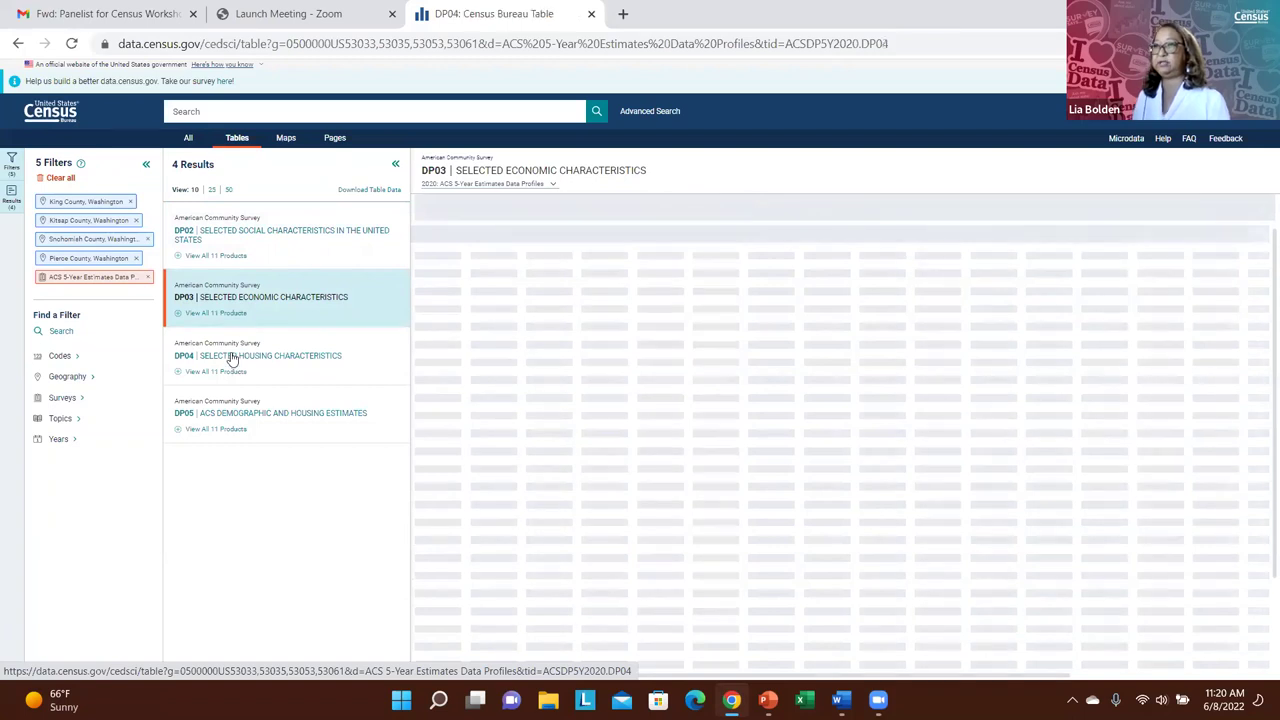
click(232, 360)
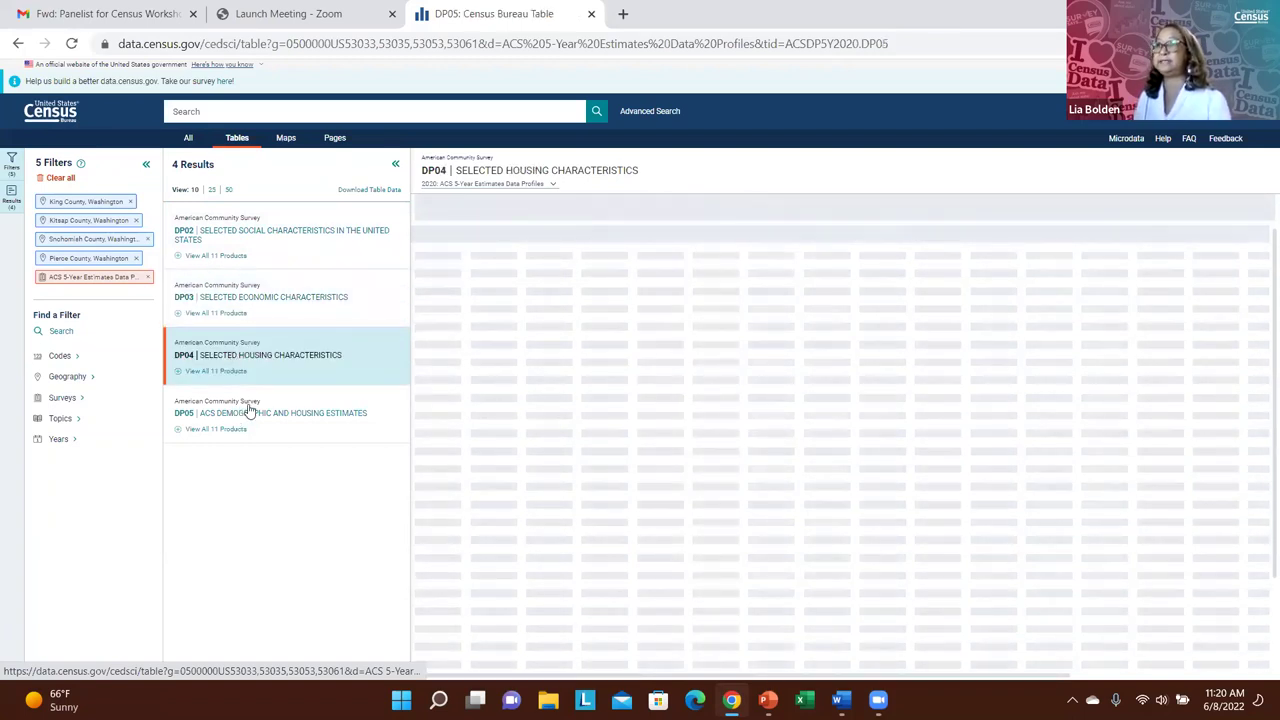
click(251, 407)
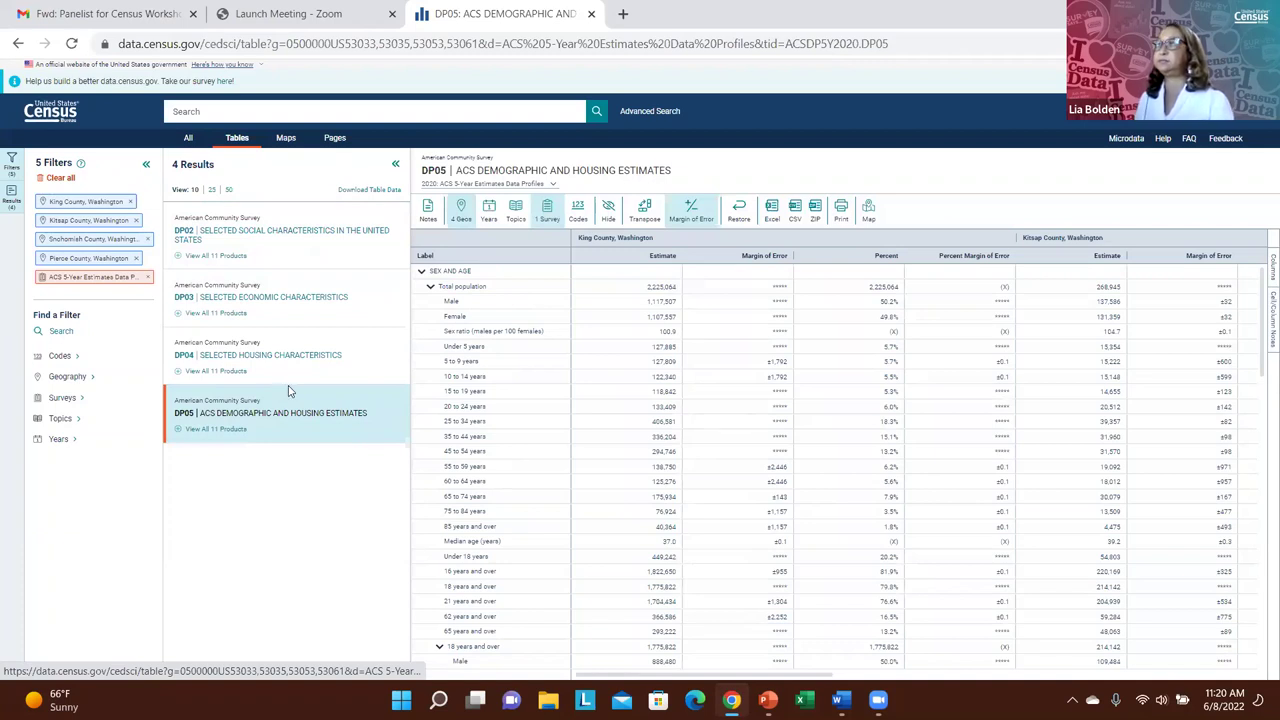
Step: Select tables DP02, DP03, DP04 and DP05 for download and list all products available for DP02
click(377, 193)
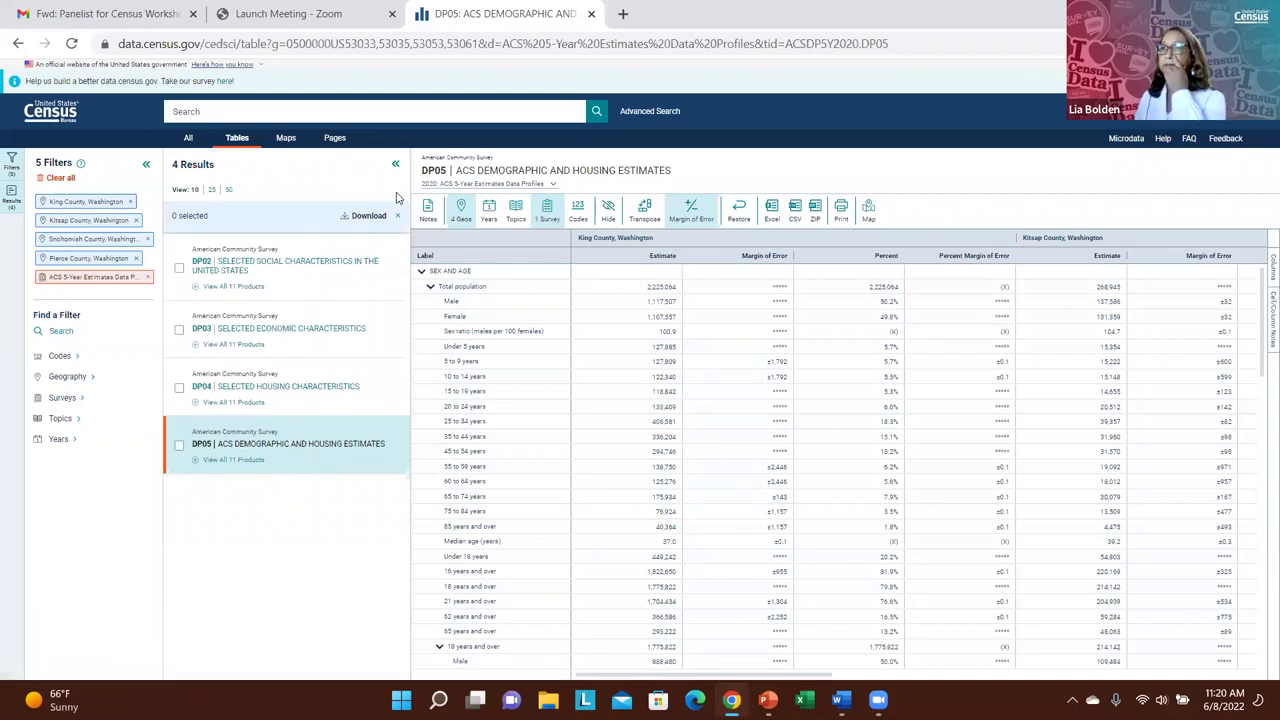
click(179, 268)
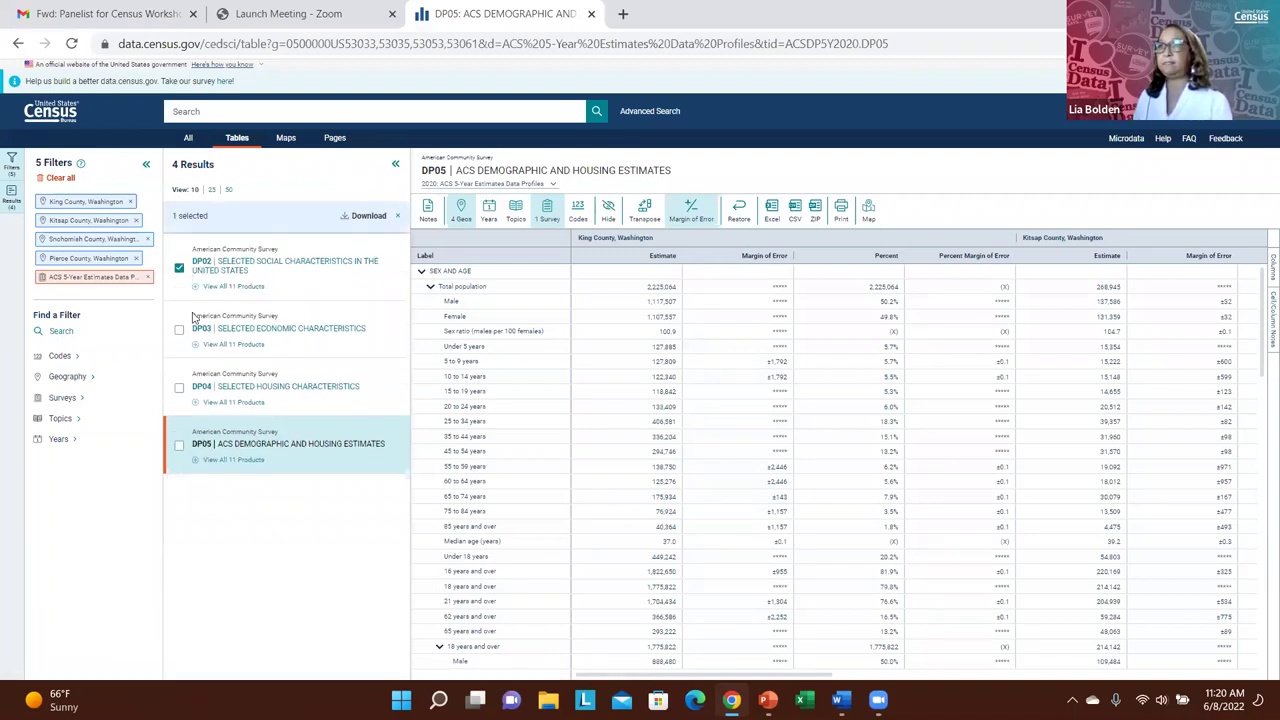
click(180, 329)
click(179, 387)
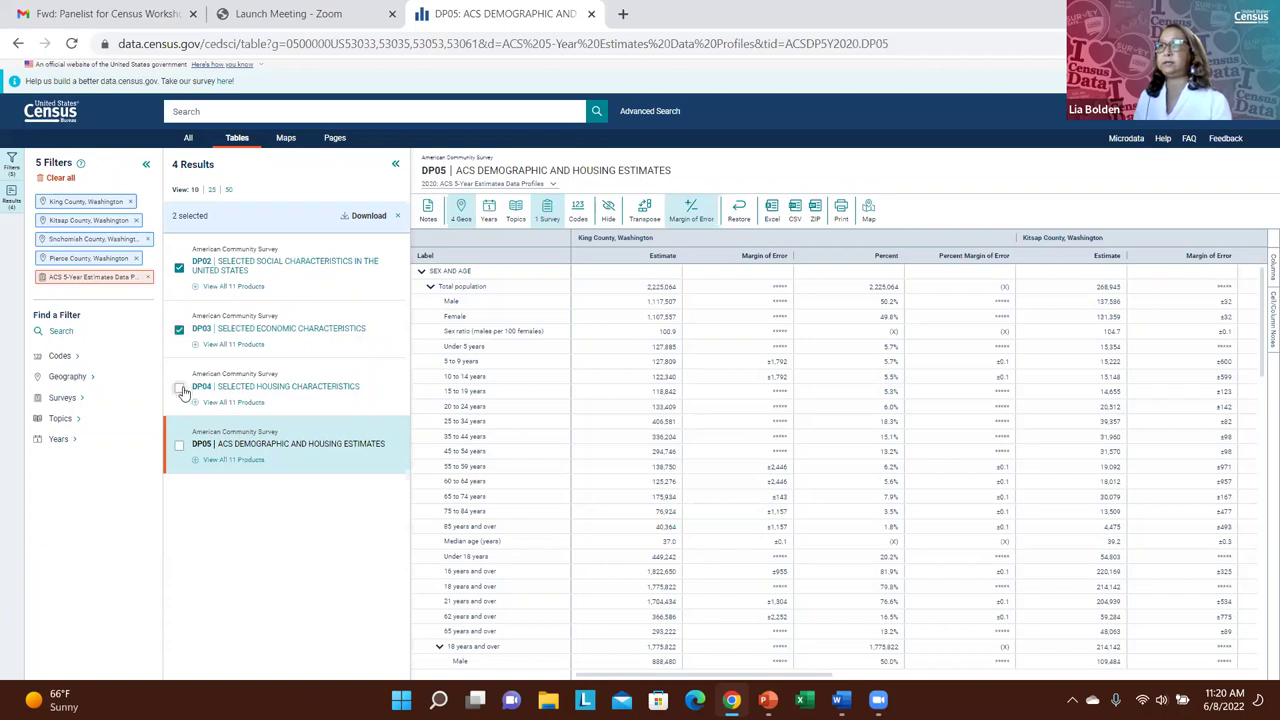
click(178, 445)
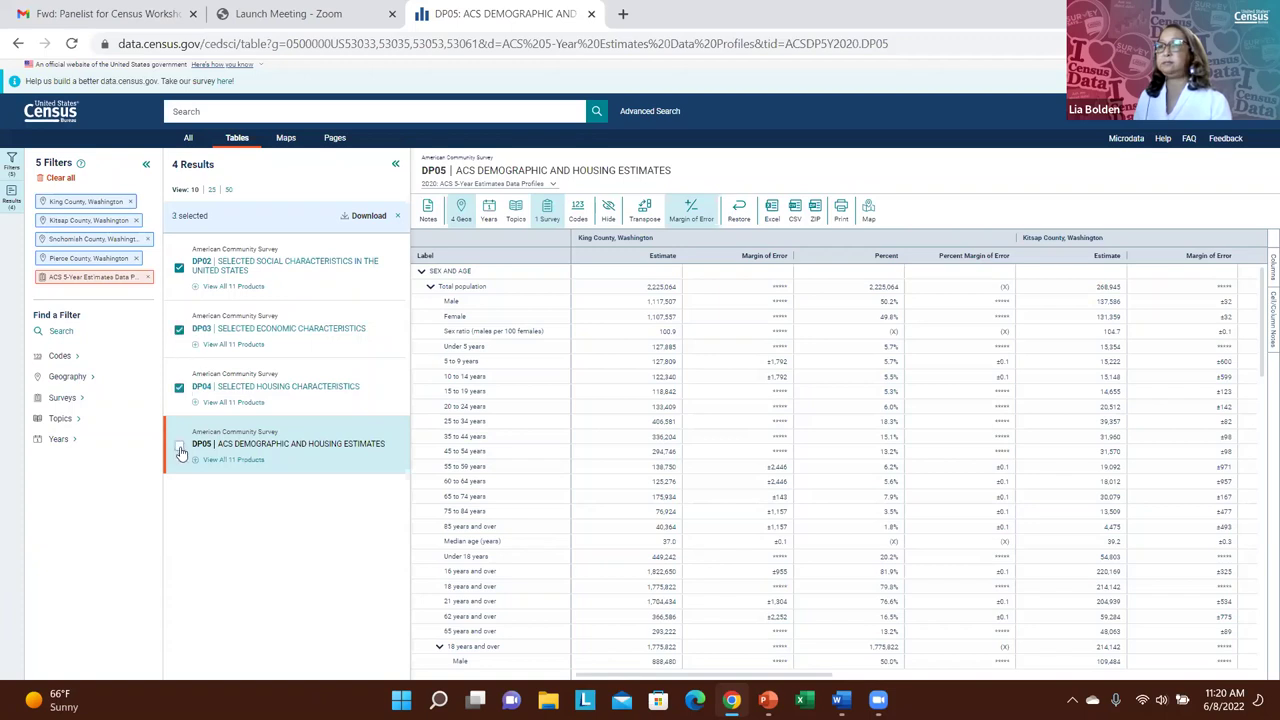
click(238, 289)
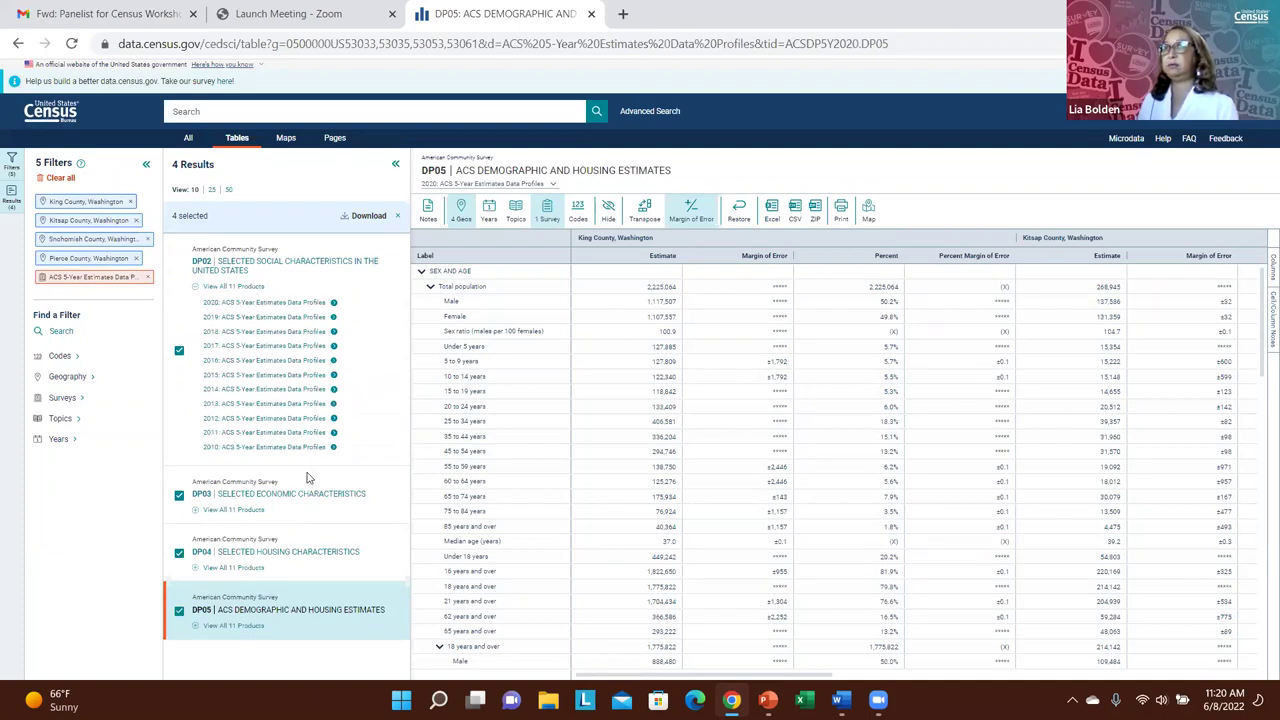
Step: Add the 2015 vintage for DP02, DP03, DP04 and DP05 in the download options and close them without downloading
click(369, 217)
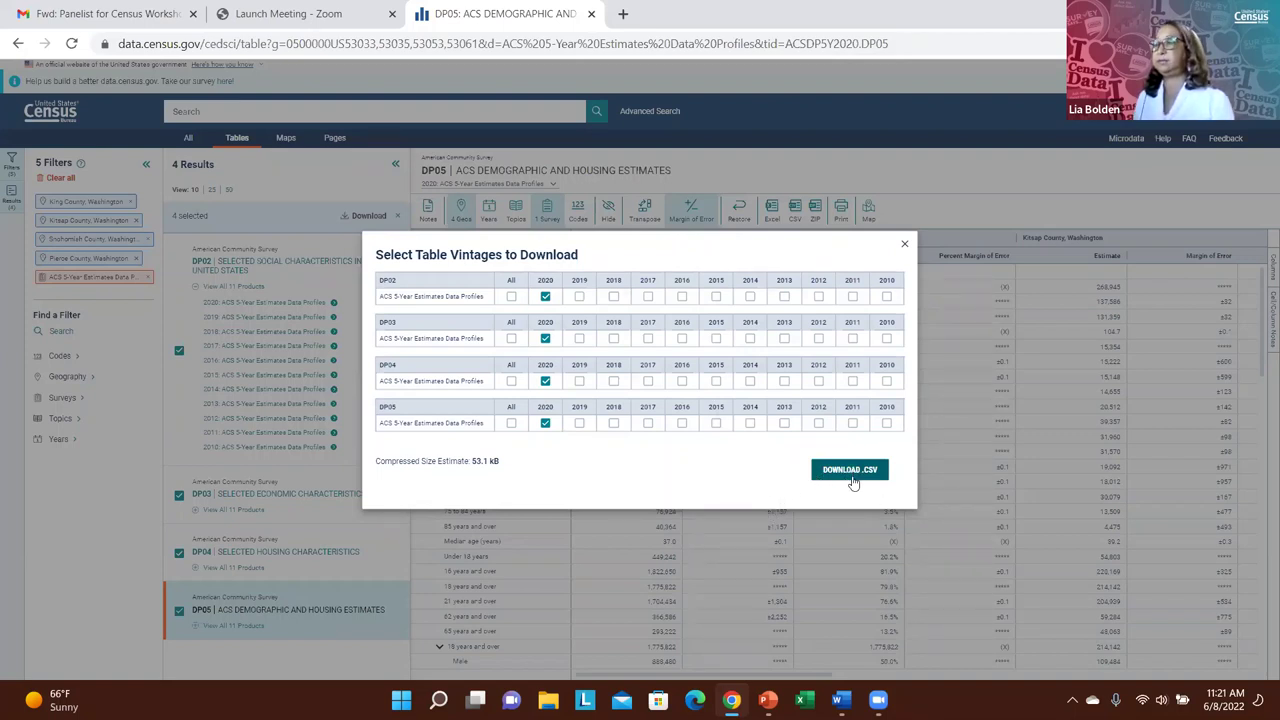
click(716, 296)
click(716, 338)
click(716, 380)
click(716, 423)
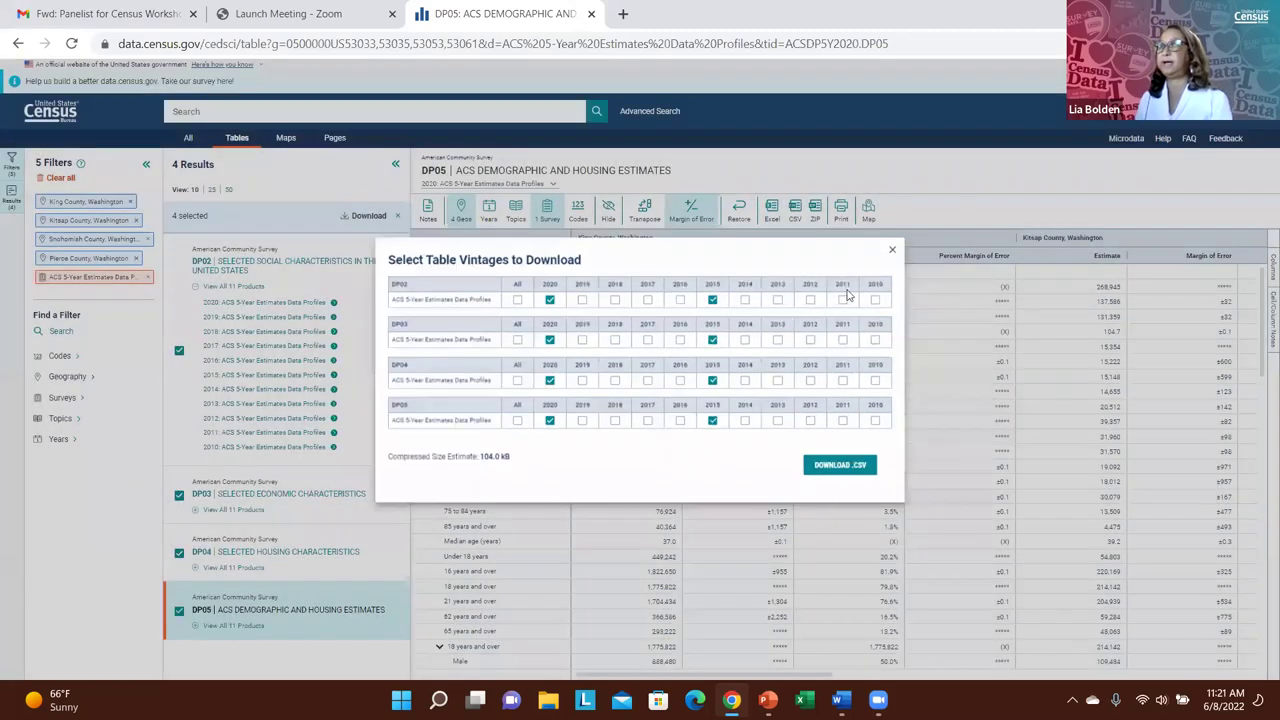
click(905, 247)
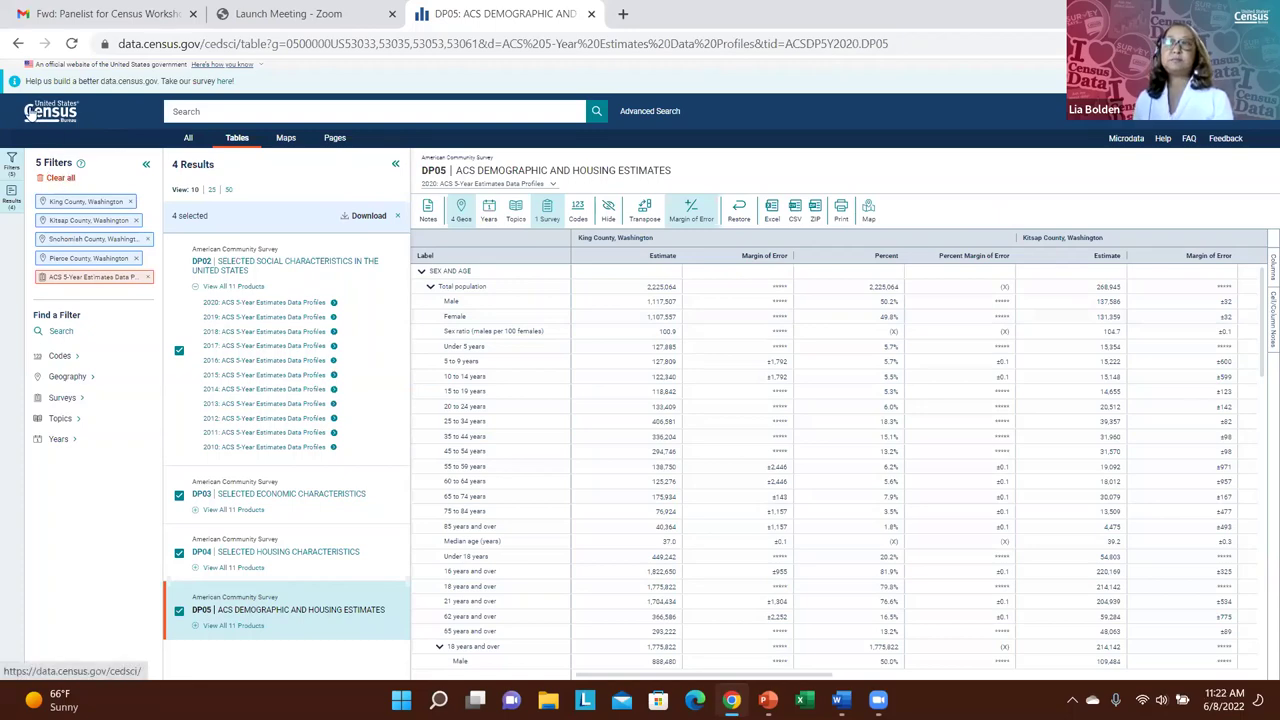
Step: Return to the site's home page and open a new advanced search without filters
click(30, 114)
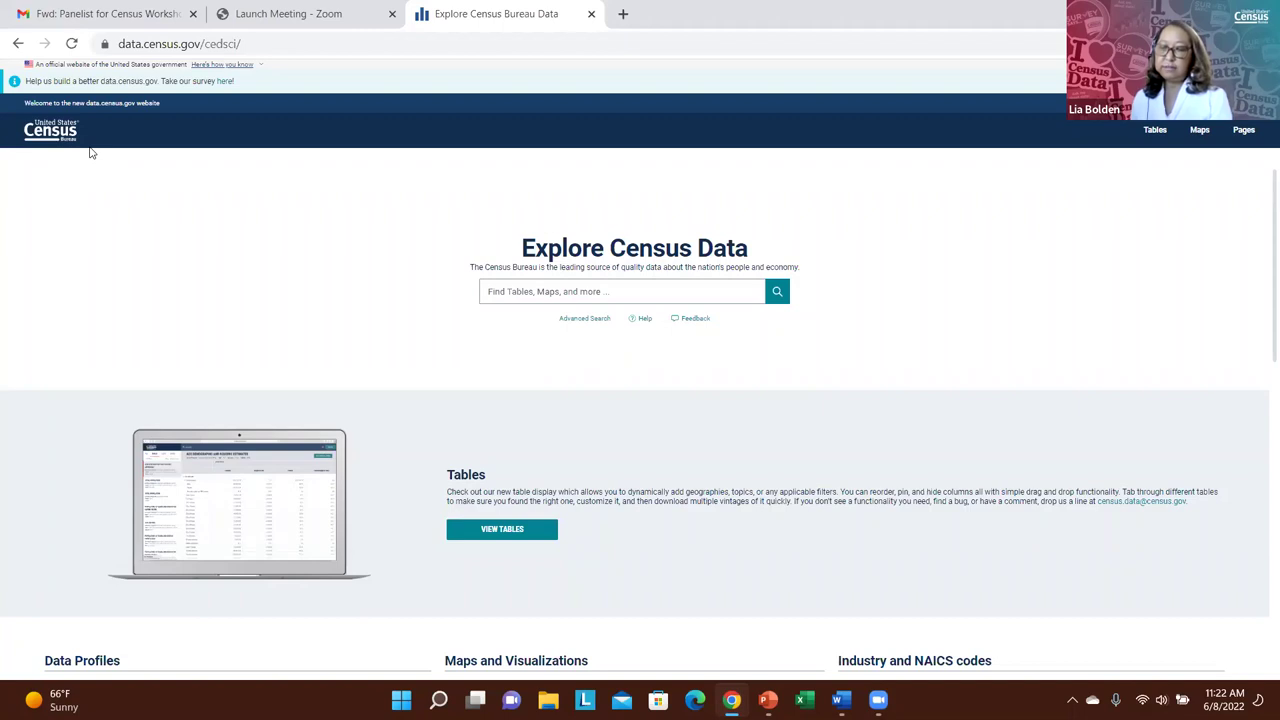
click(589, 325)
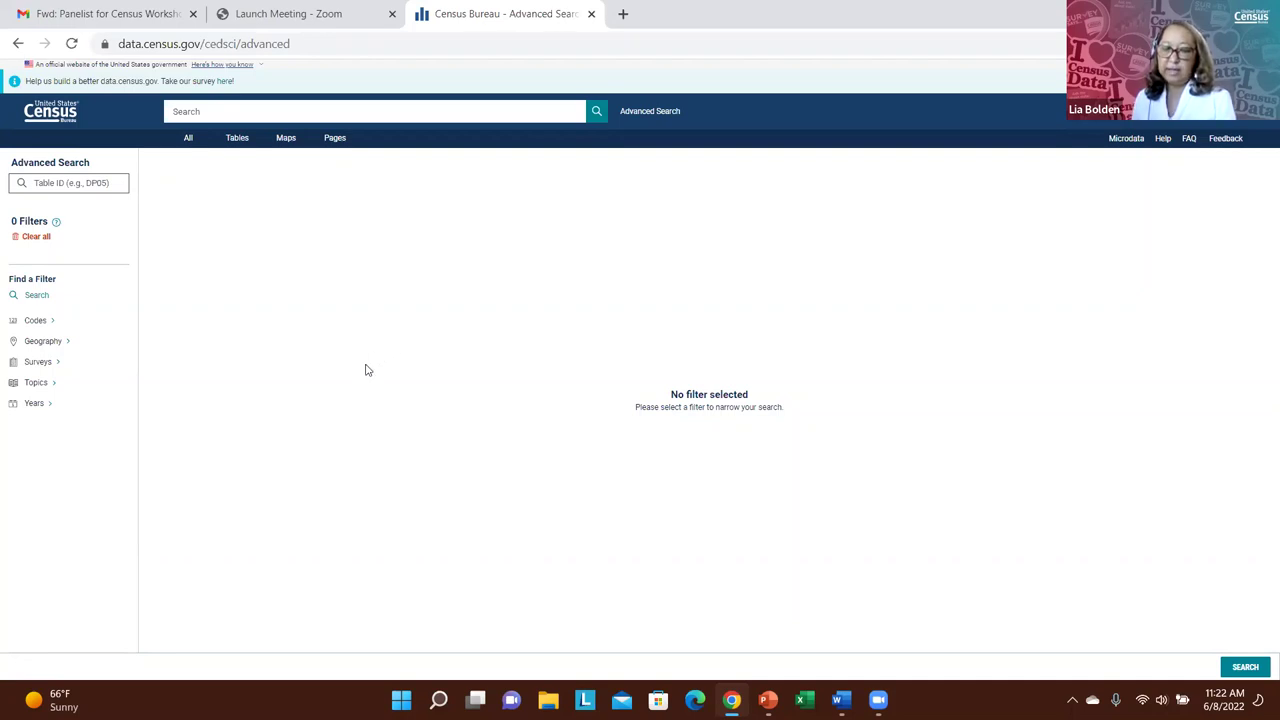
Step: Add the detailed Asian race topic 016 - Chinese alone as a filter
click(47, 388)
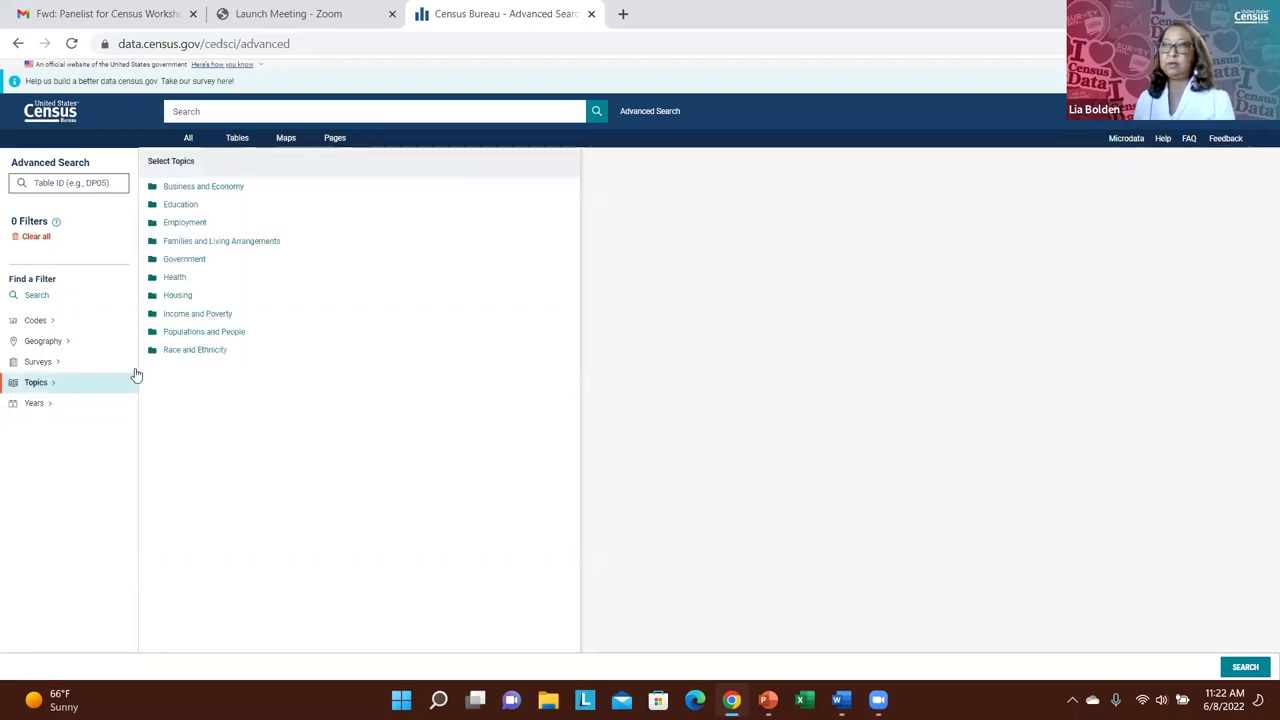
click(190, 351)
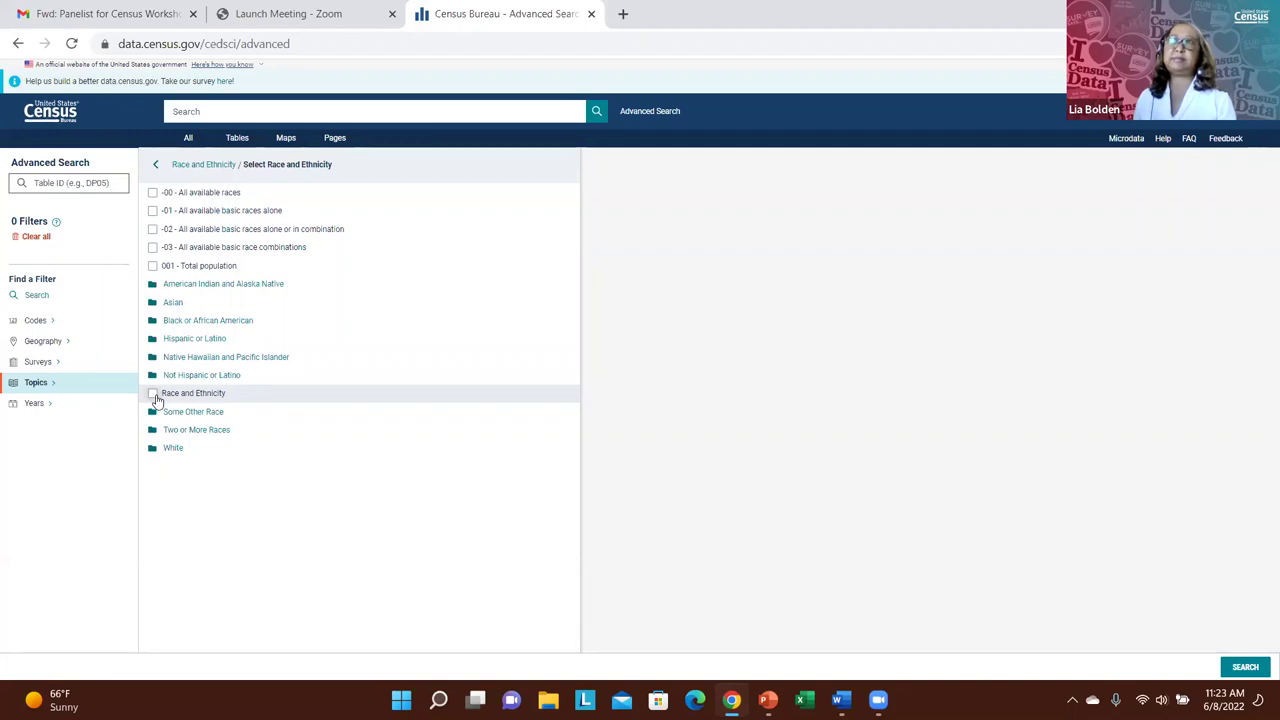
click(153, 303)
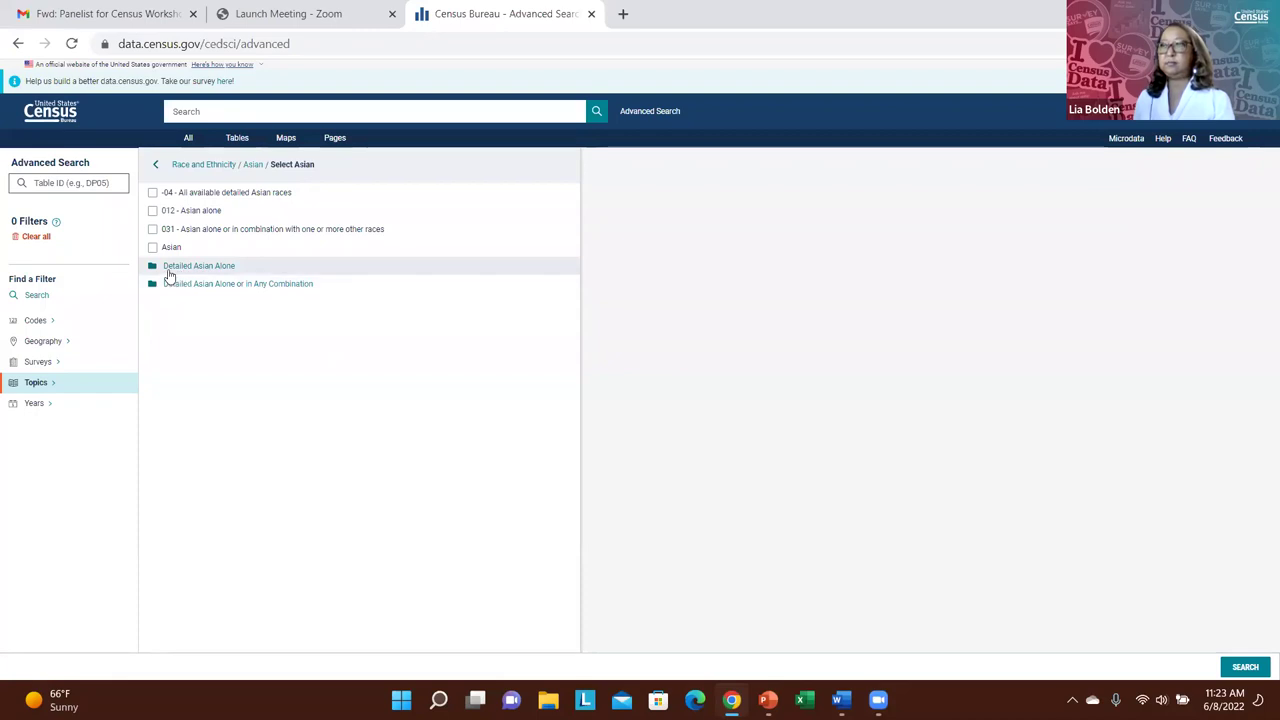
click(169, 274)
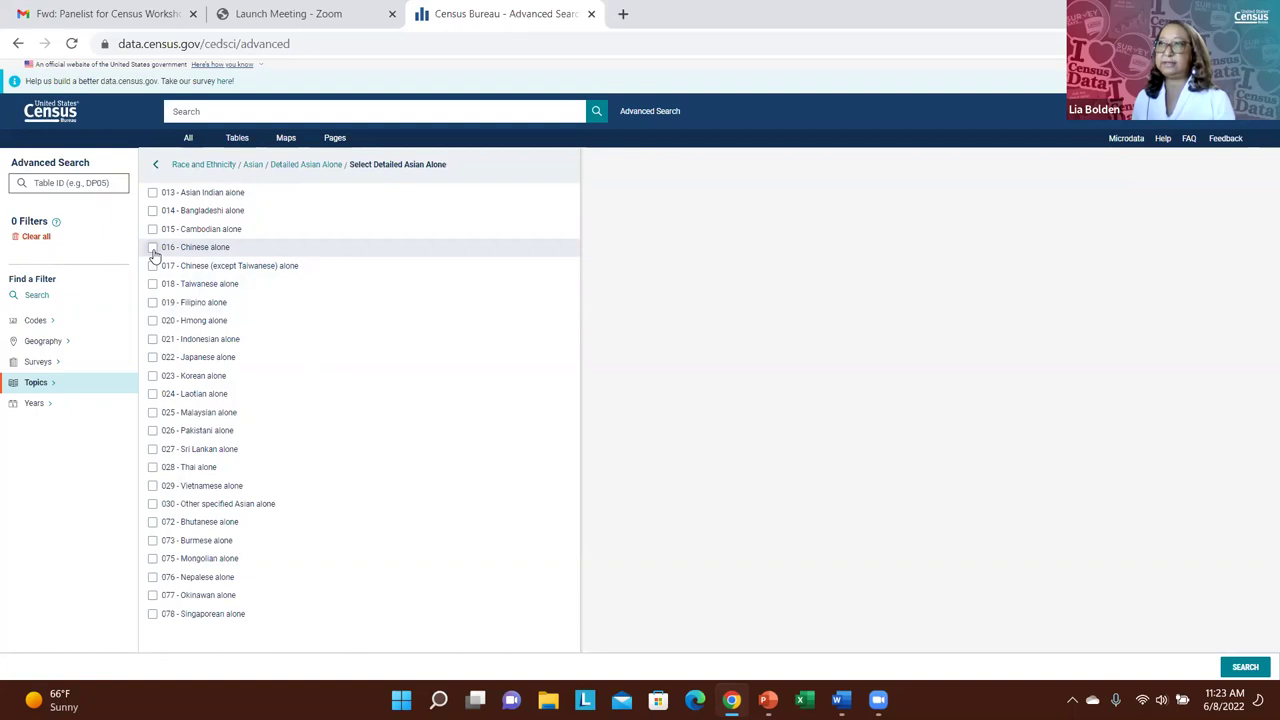
click(154, 256)
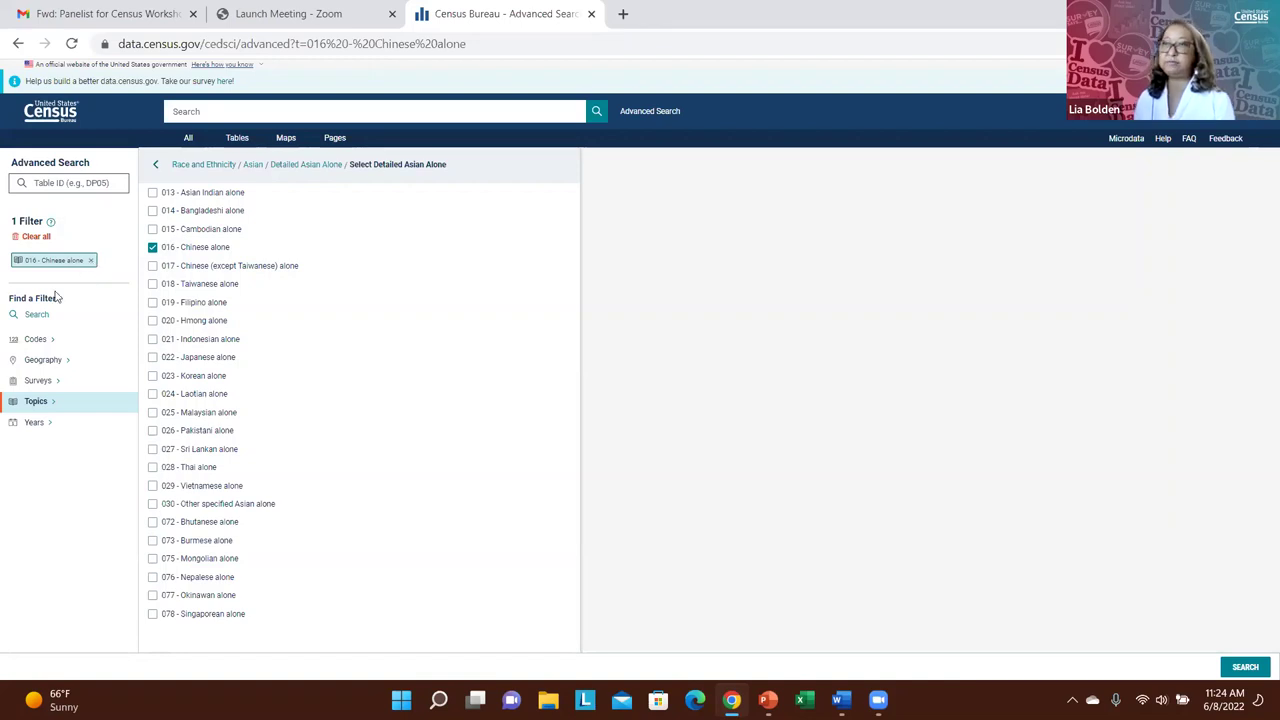
Step: Add King County and Snohomish County, Washington, as county geography filters
click(33, 362)
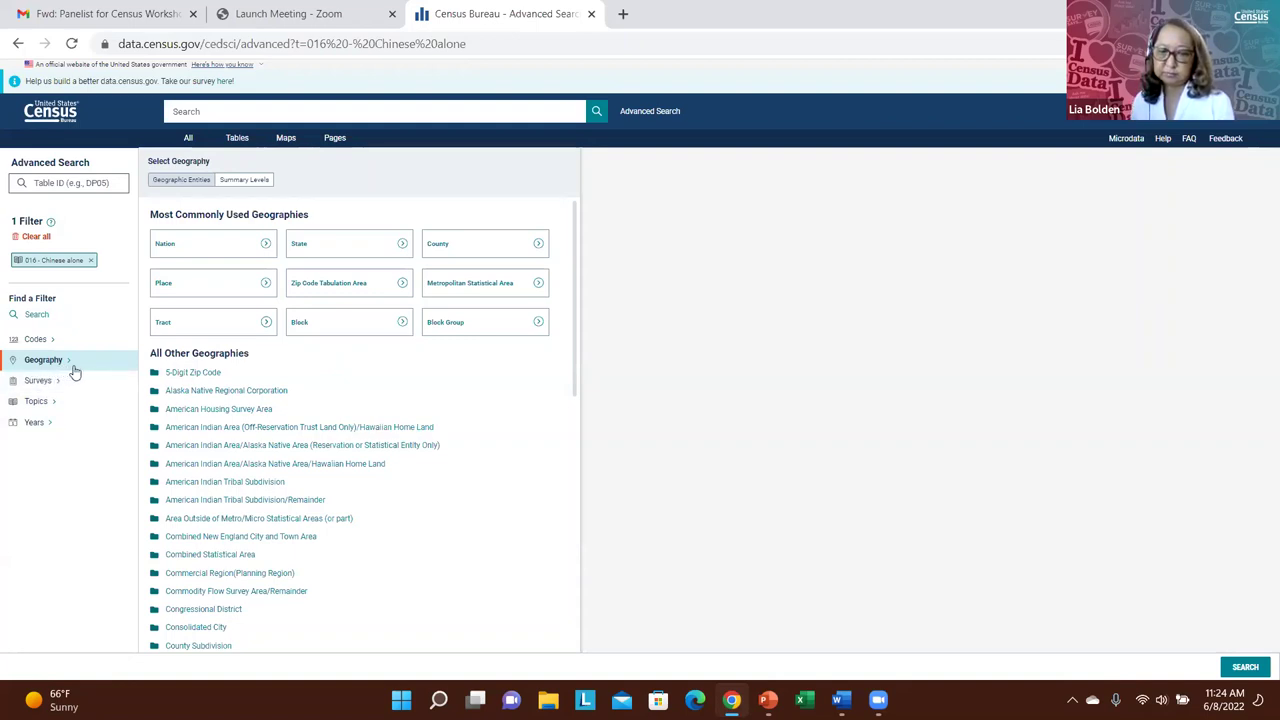
click(463, 252)
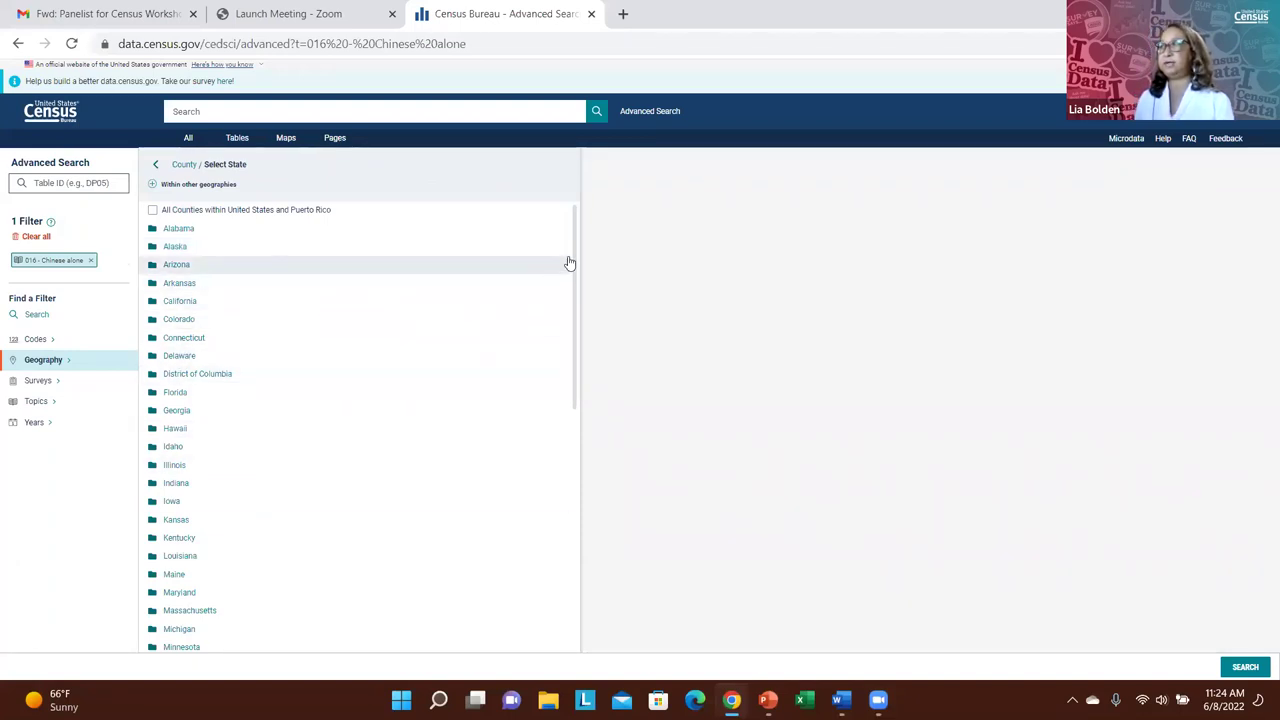
drag(574, 257, 535, 516)
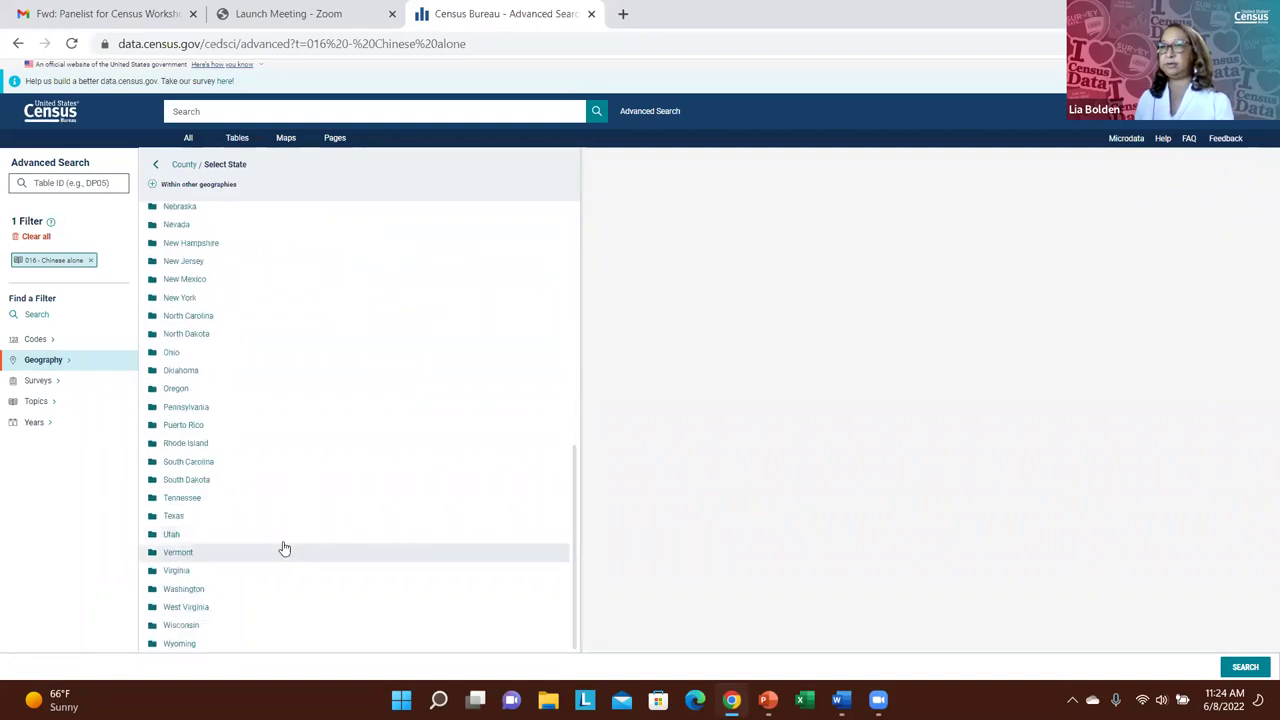
click(200, 619)
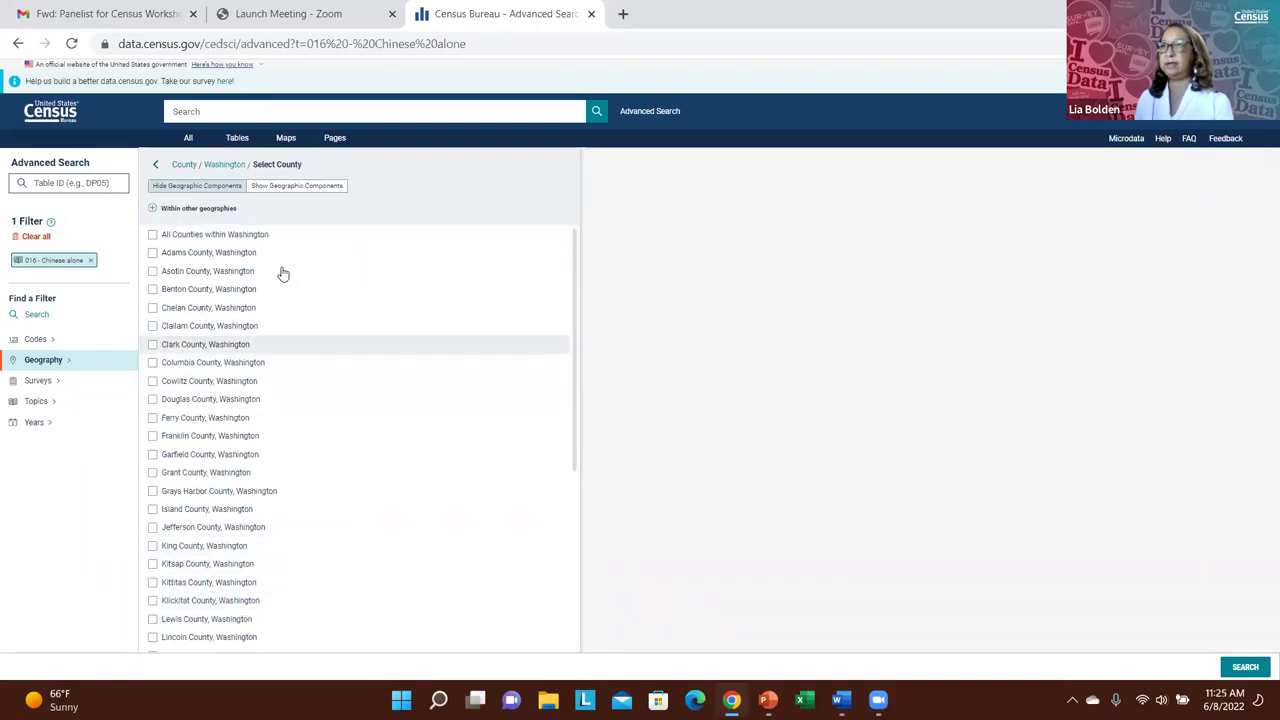
drag(576, 279, 557, 417)
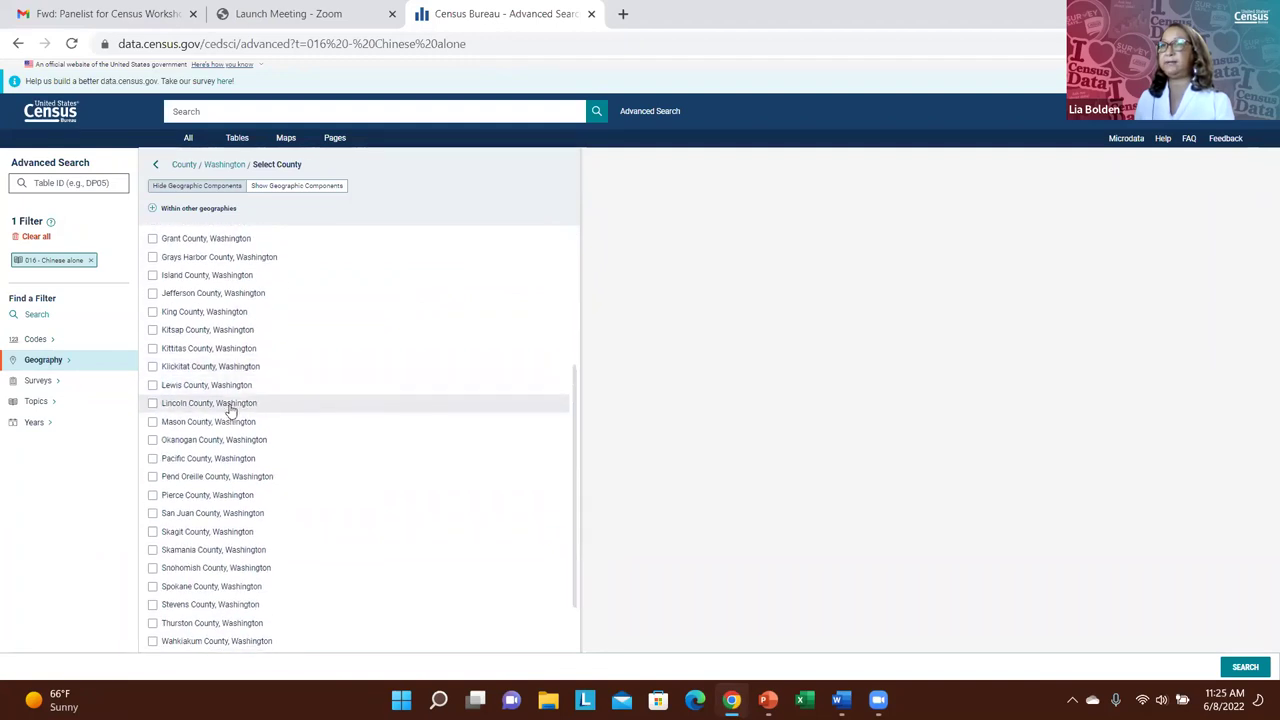
click(153, 314)
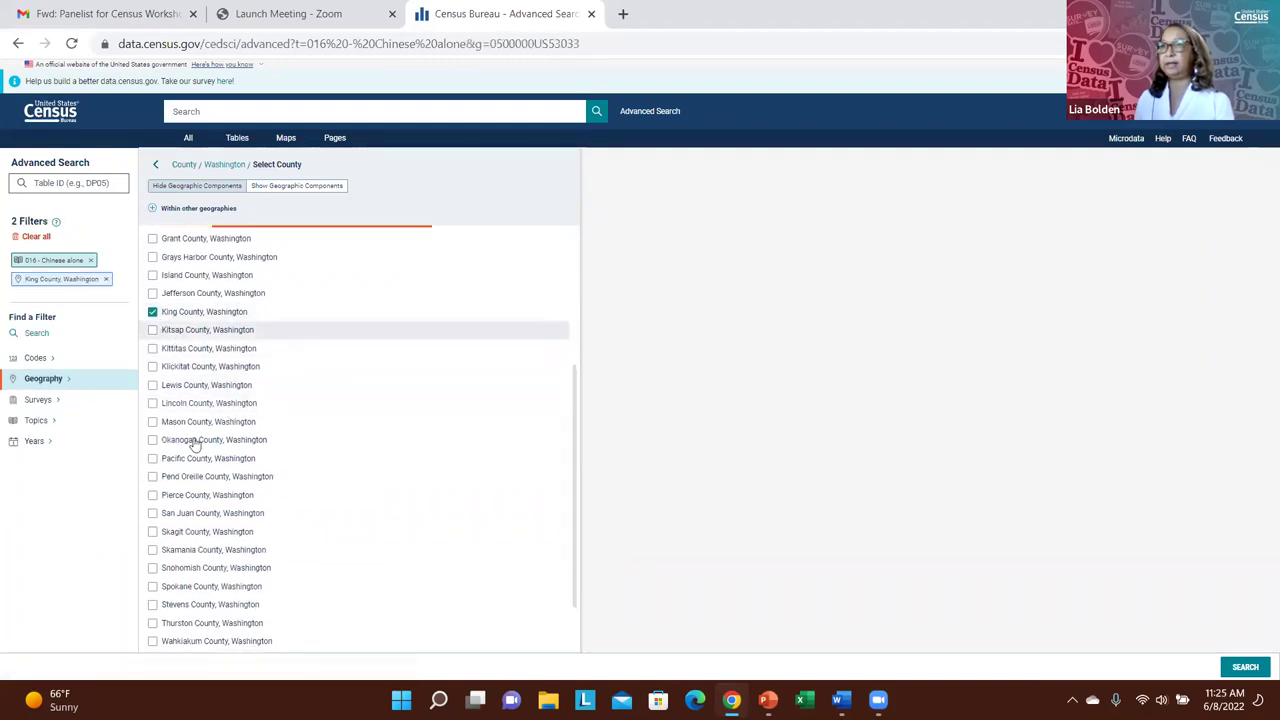
click(152, 570)
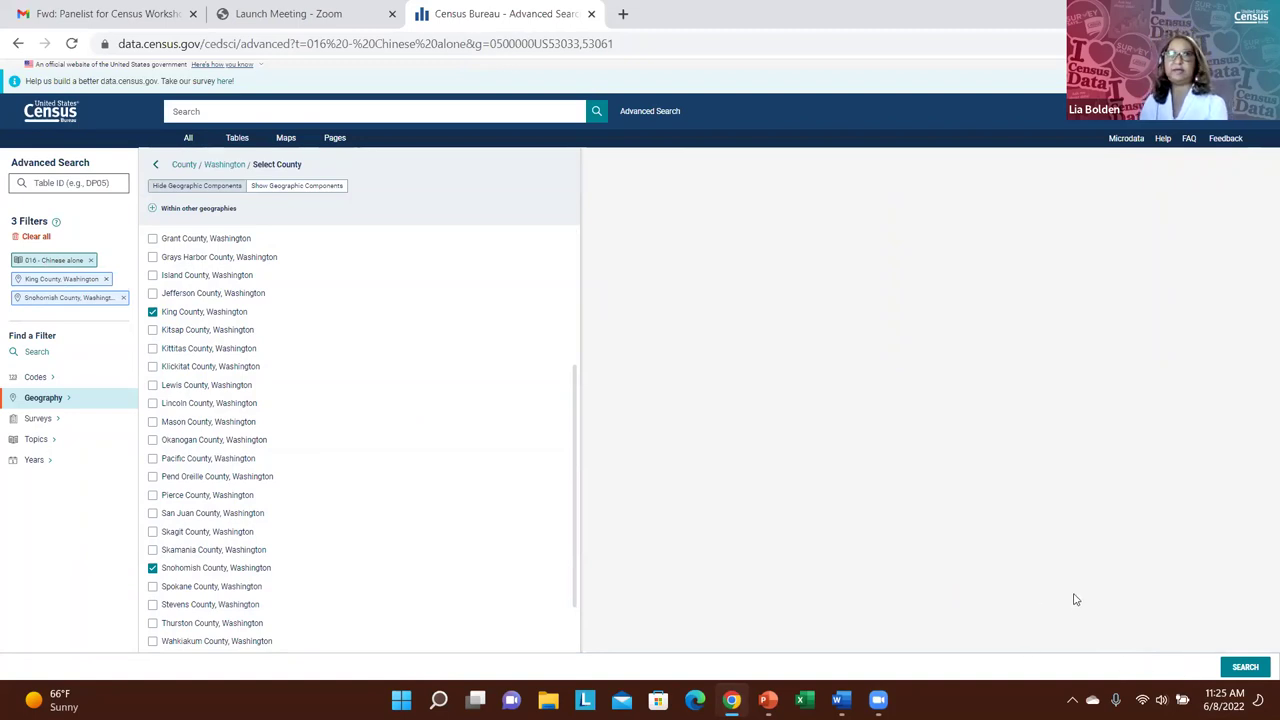
Step: Run the search with the chosen filters and view table S0201, Selected Population Profile in the United States
click(1243, 668)
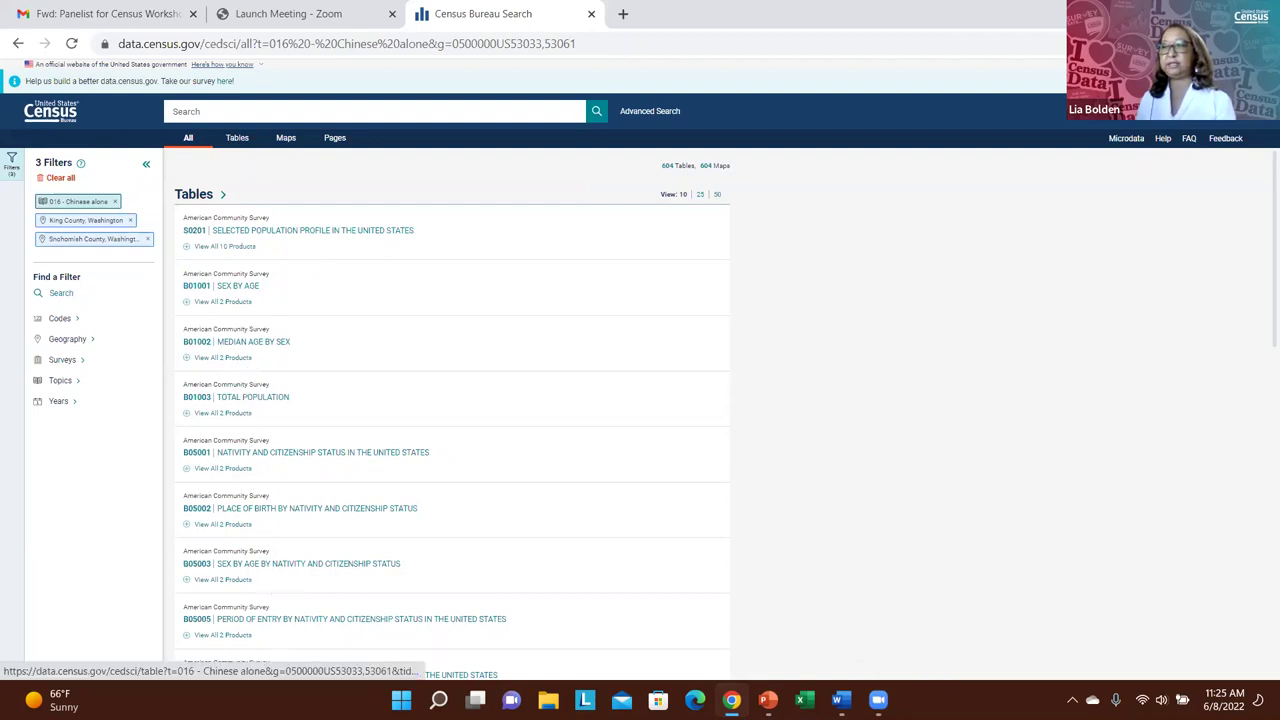
click(251, 231)
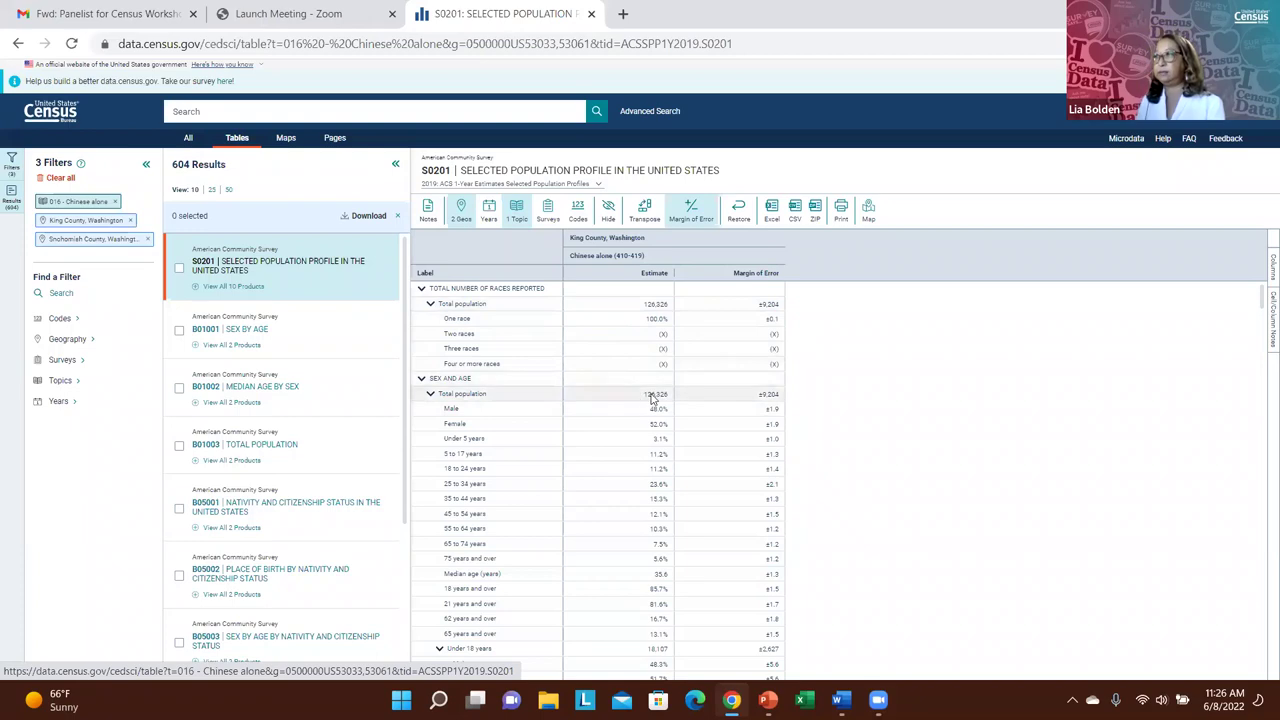
drag(1262, 300, 1215, 189)
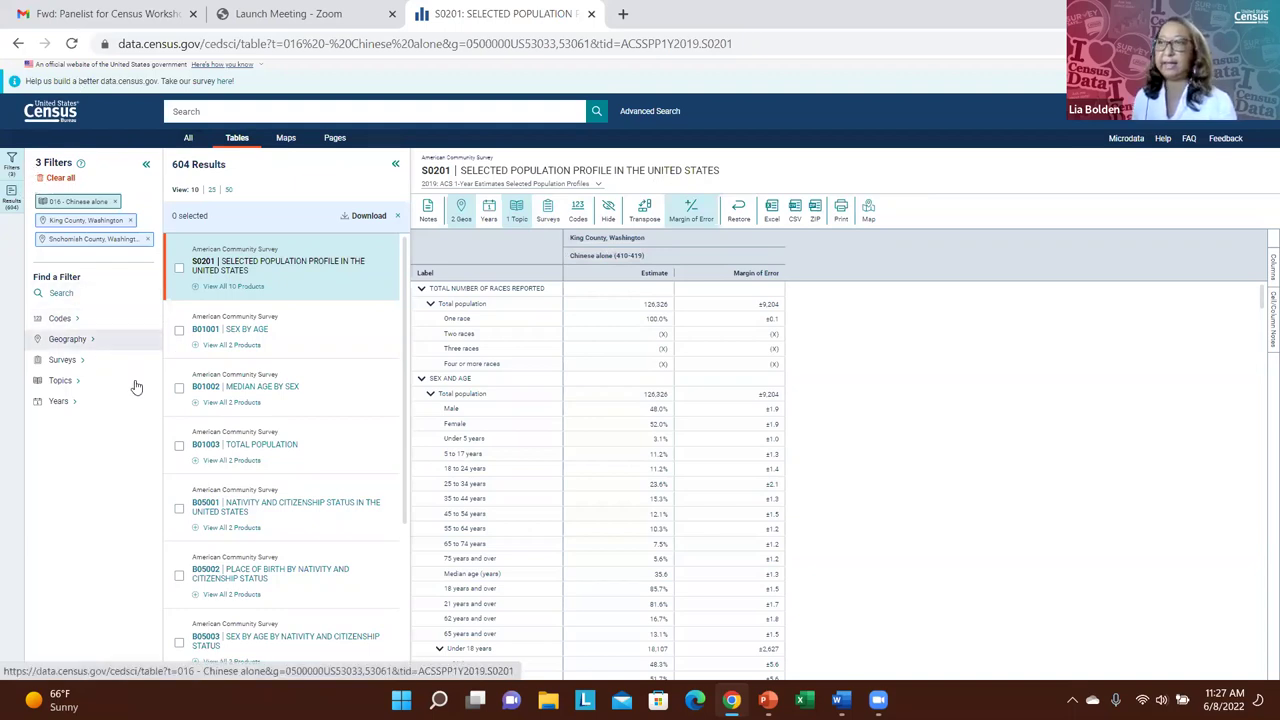
Step: Start a new advanced search from the site's home page and look through the geography summary levels
click(37, 118)
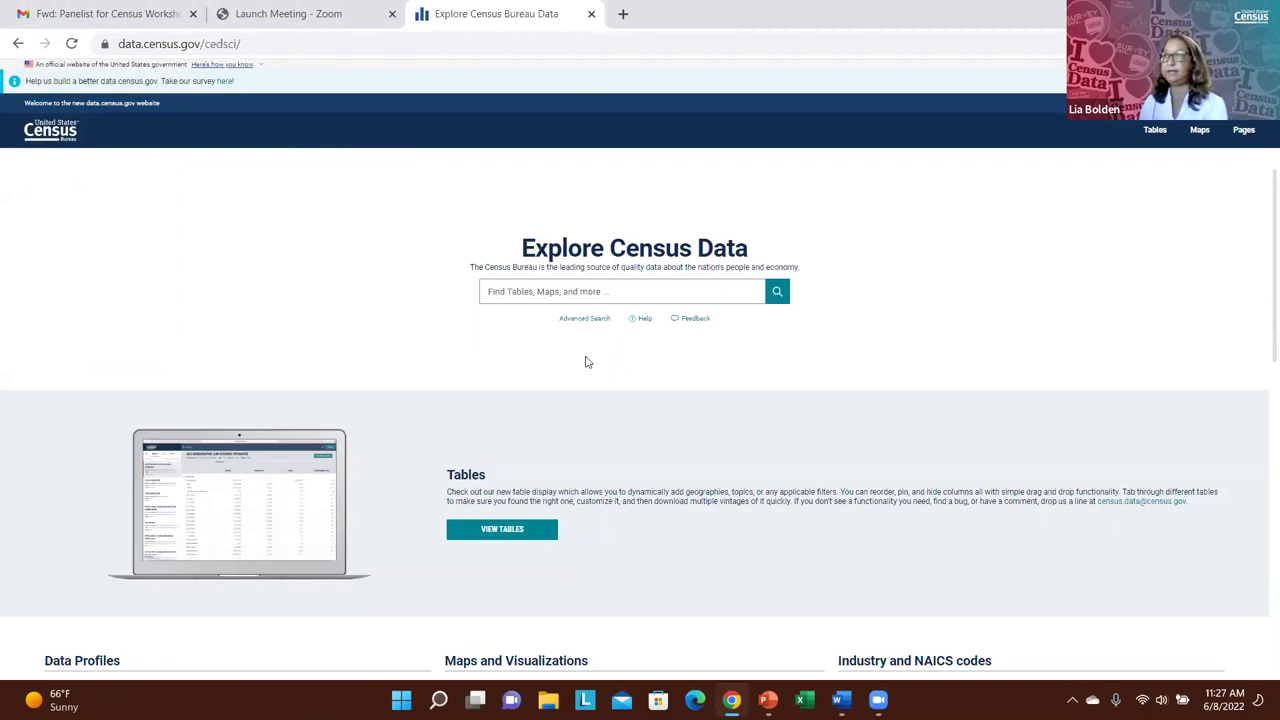
click(583, 320)
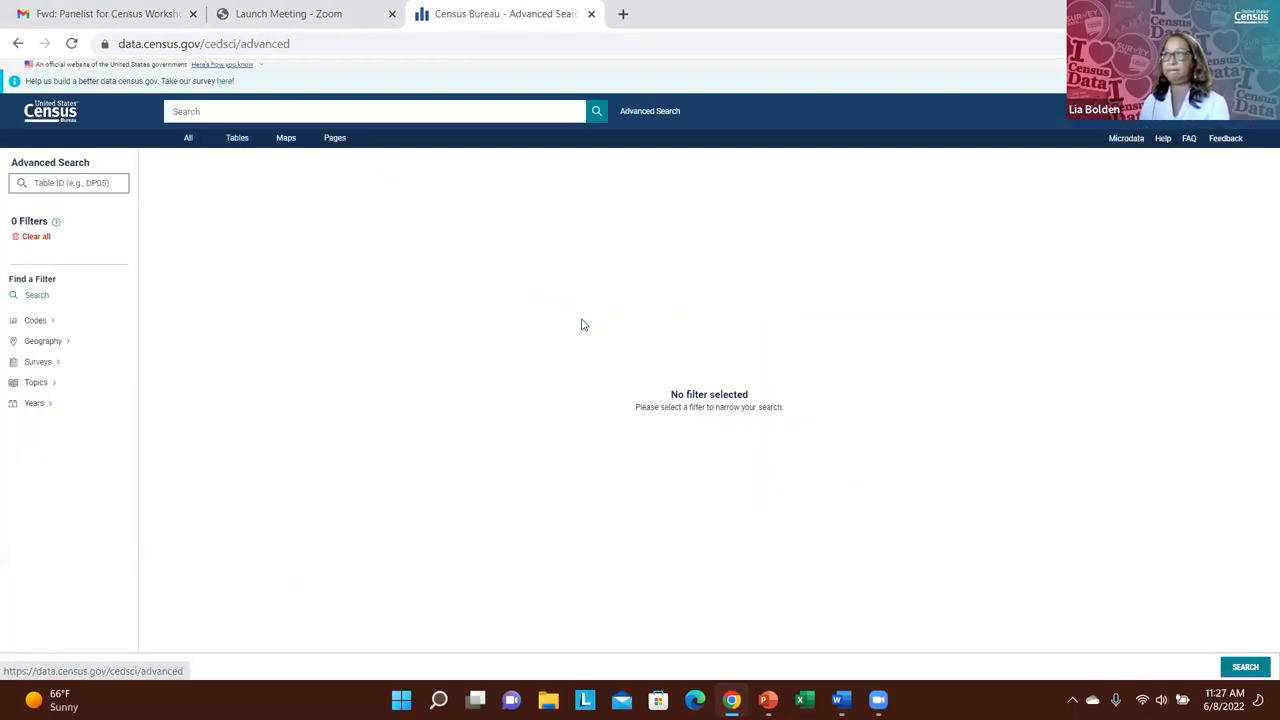
click(44, 343)
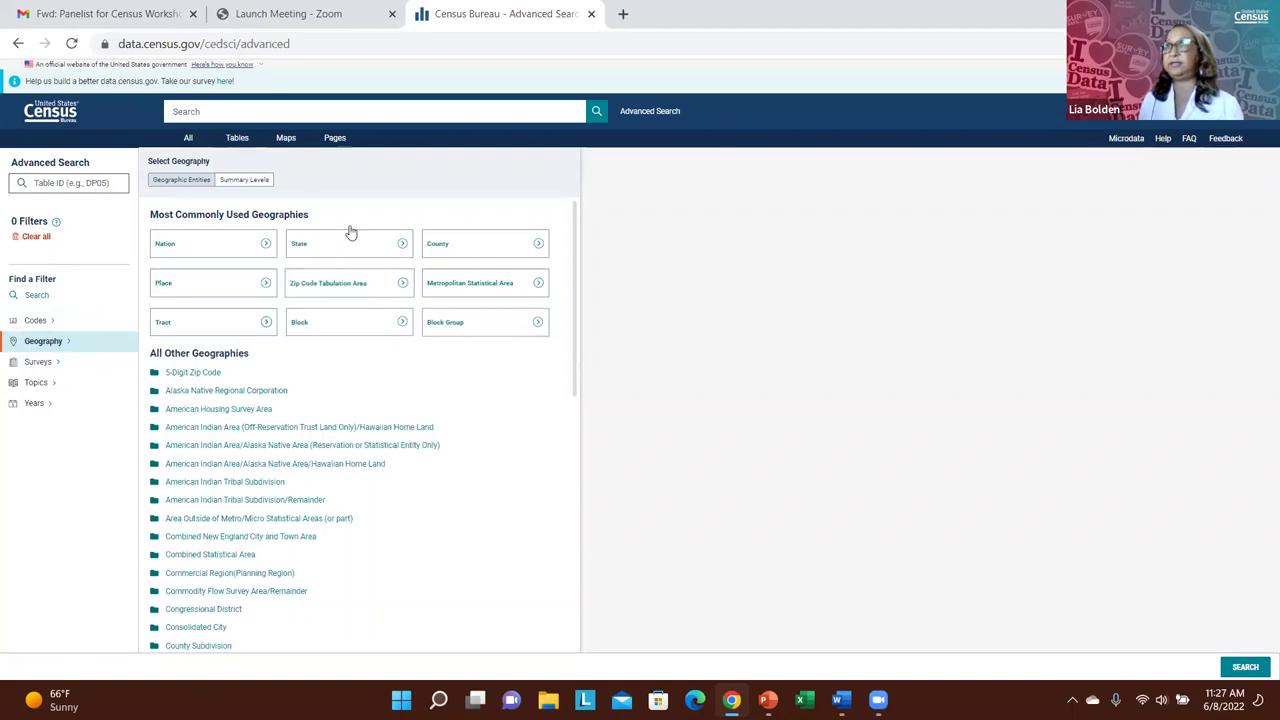
click(244, 181)
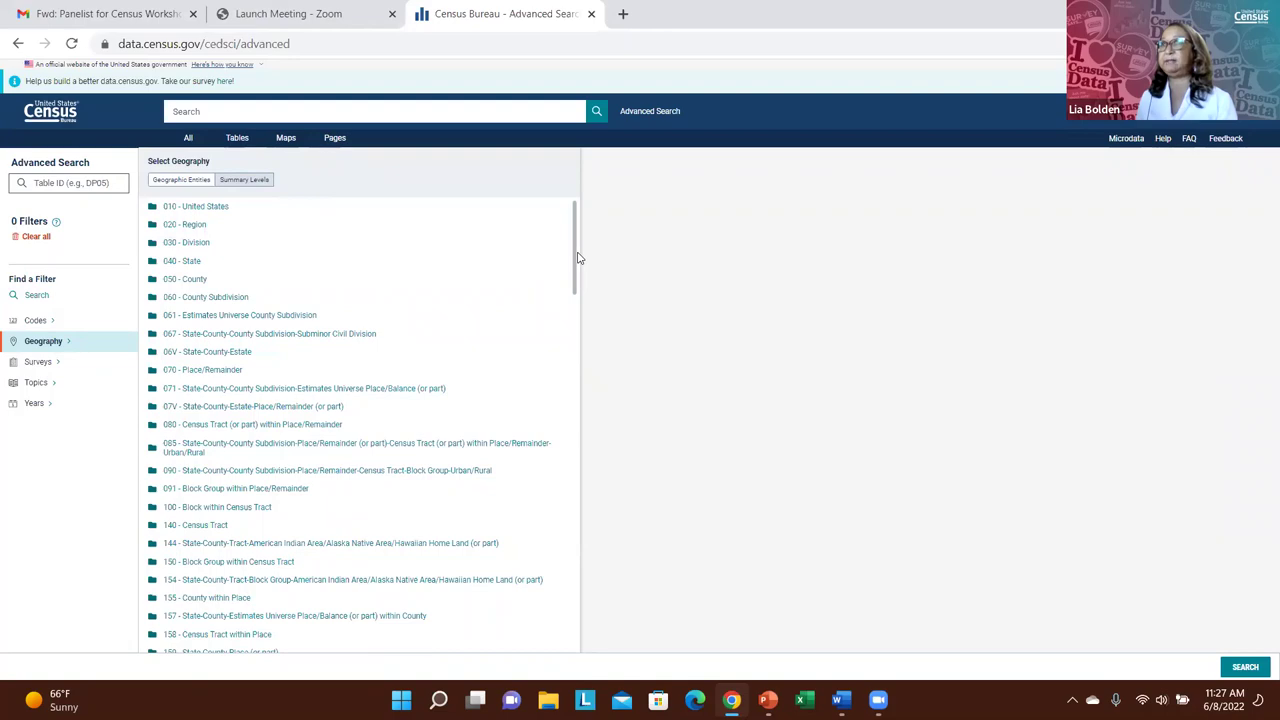
drag(575, 259, 572, 193)
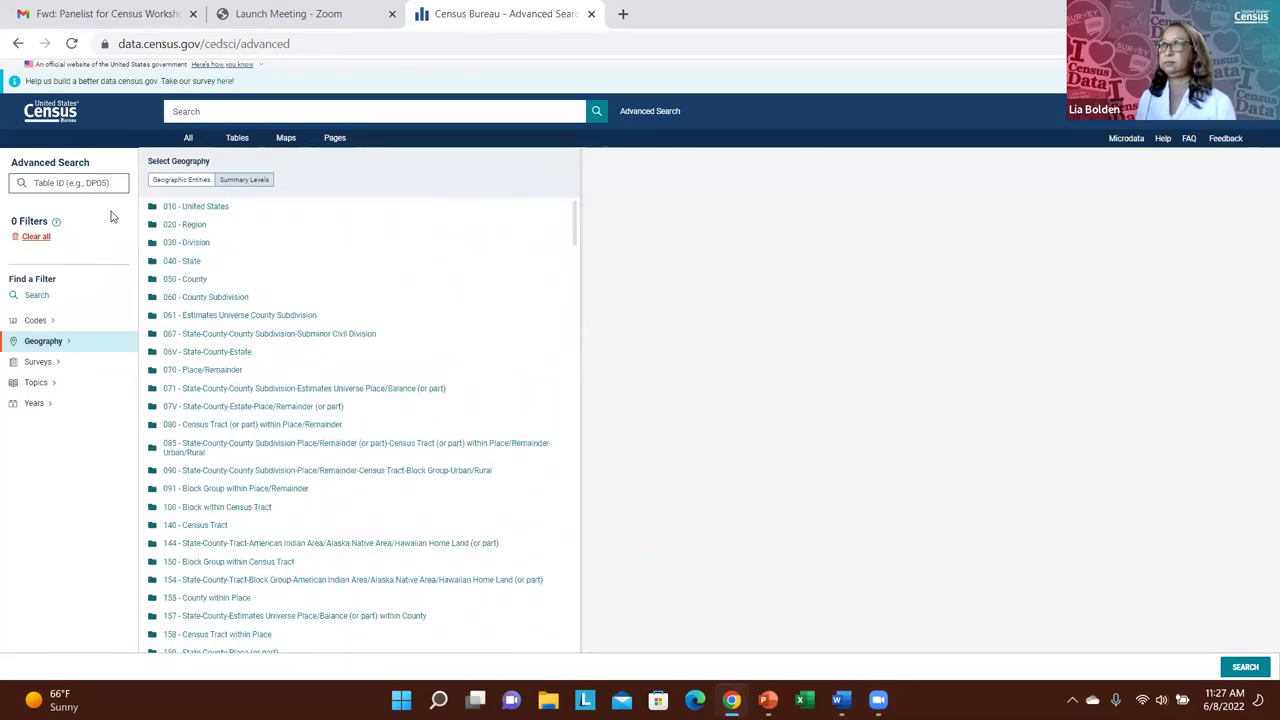
Step: Return to the geographic entities and list the five-digit ZIP Code Tabulation Areas within Washington
click(170, 185)
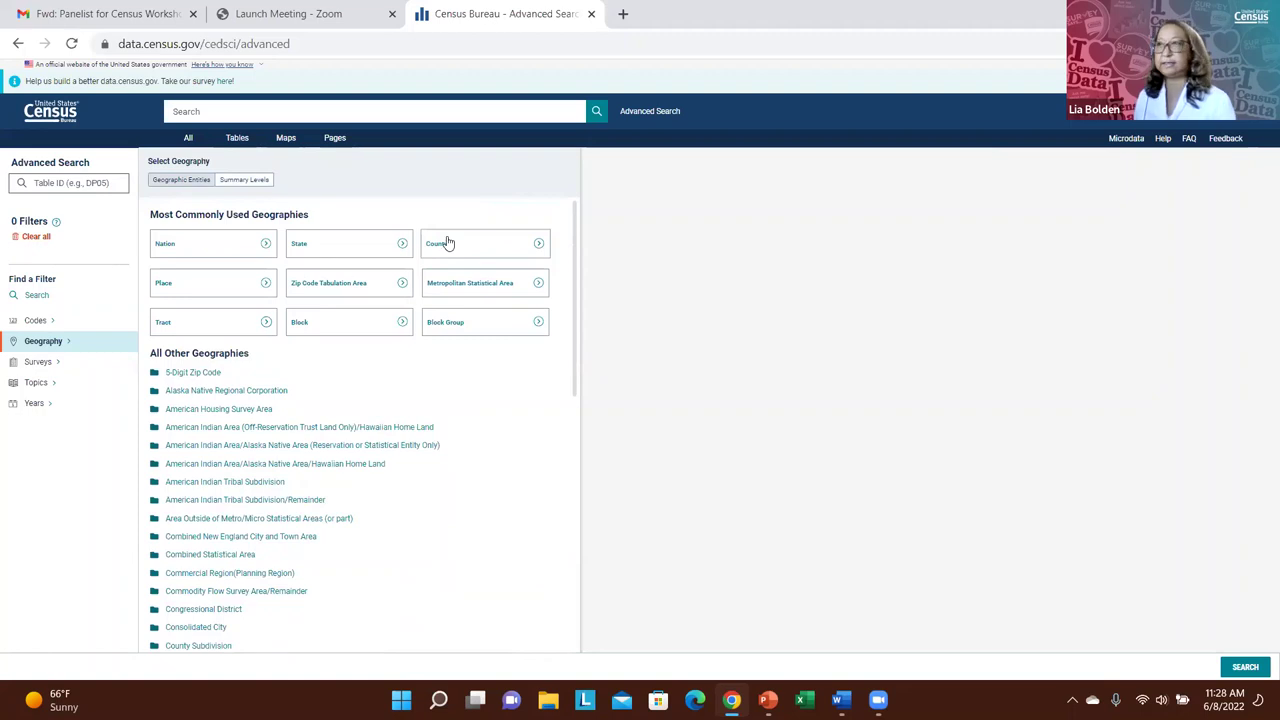
click(315, 287)
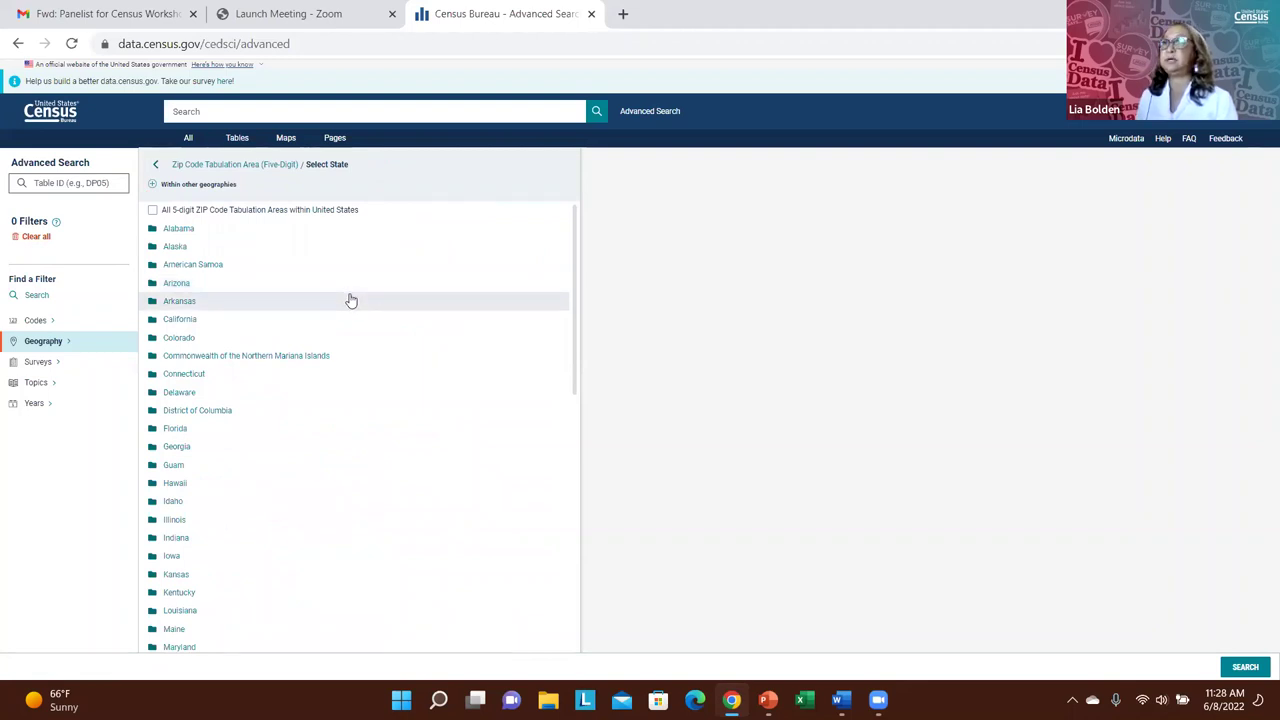
drag(578, 270, 571, 594)
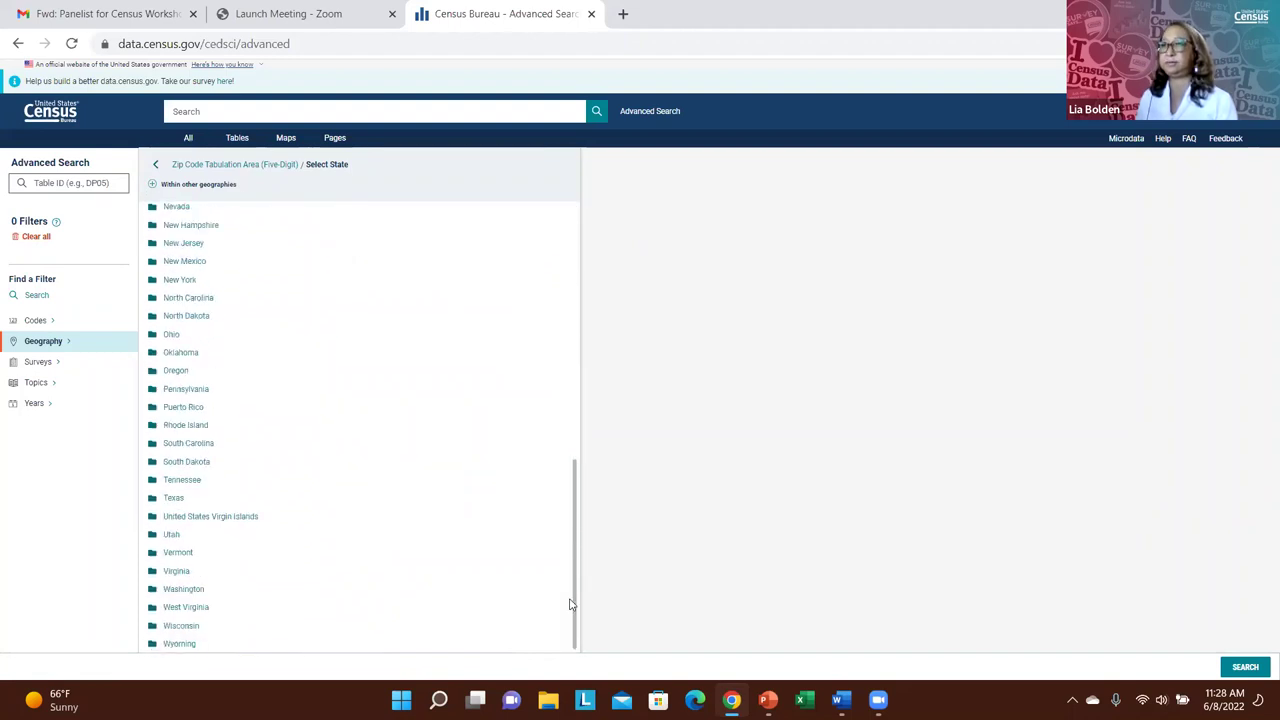
click(172, 592)
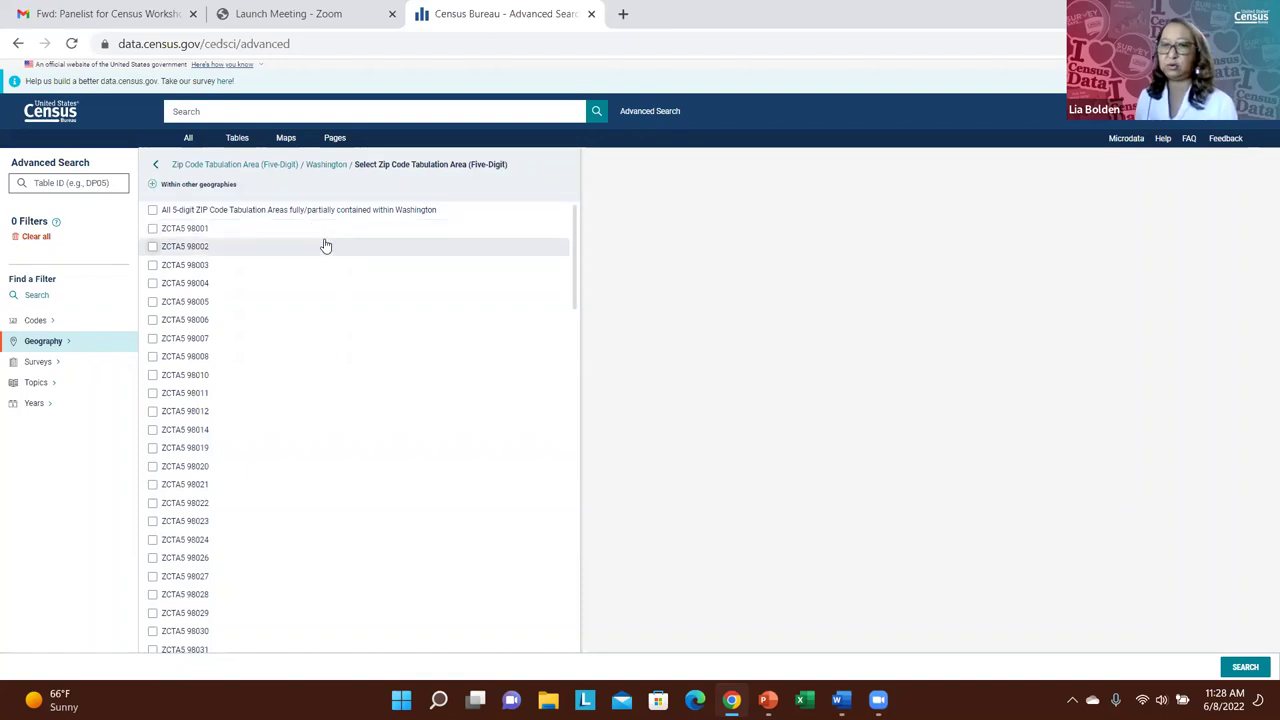
Step: Search the filters for 98012 and add ZCTA5 98012 as a geography filter
click(37, 296)
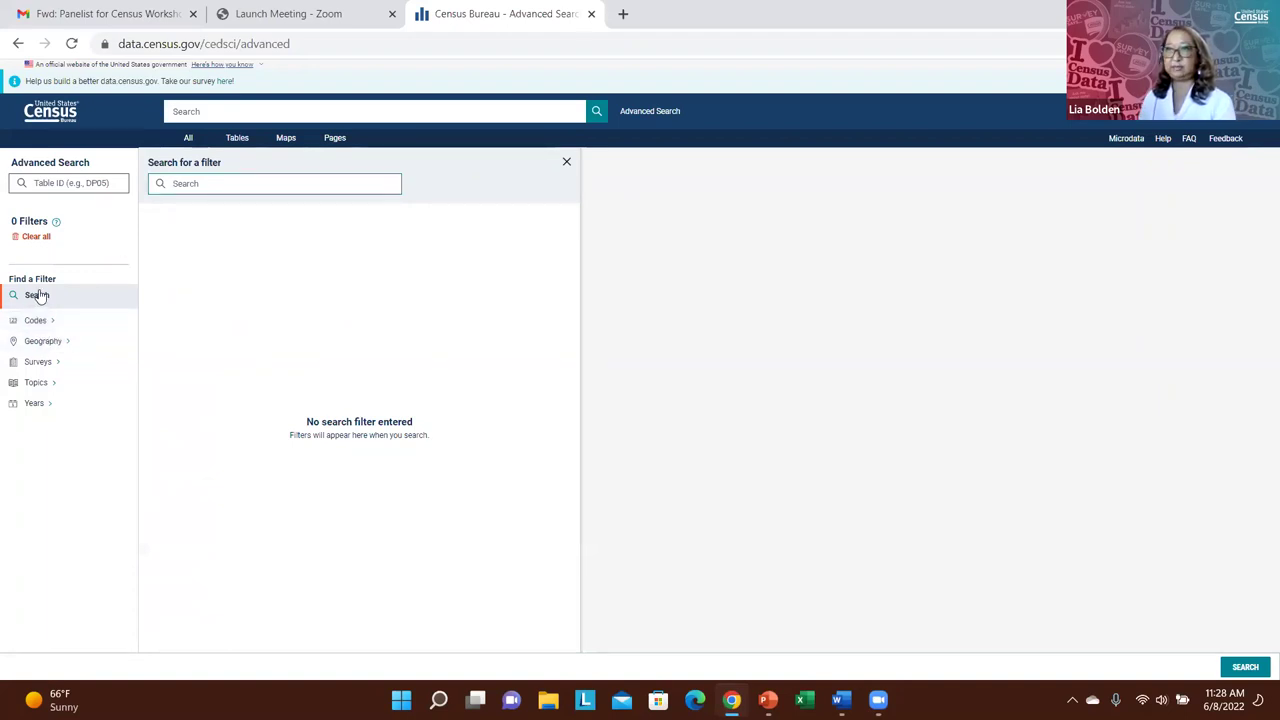
click(188, 183)
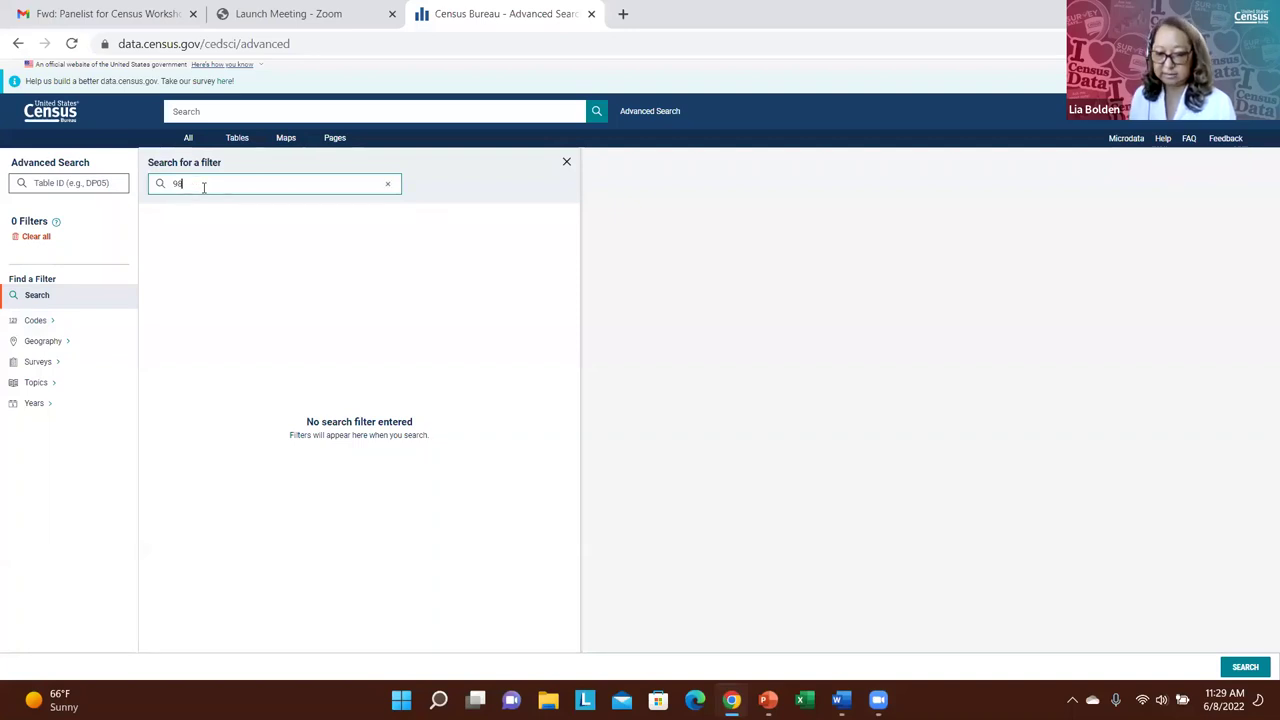
text(0)
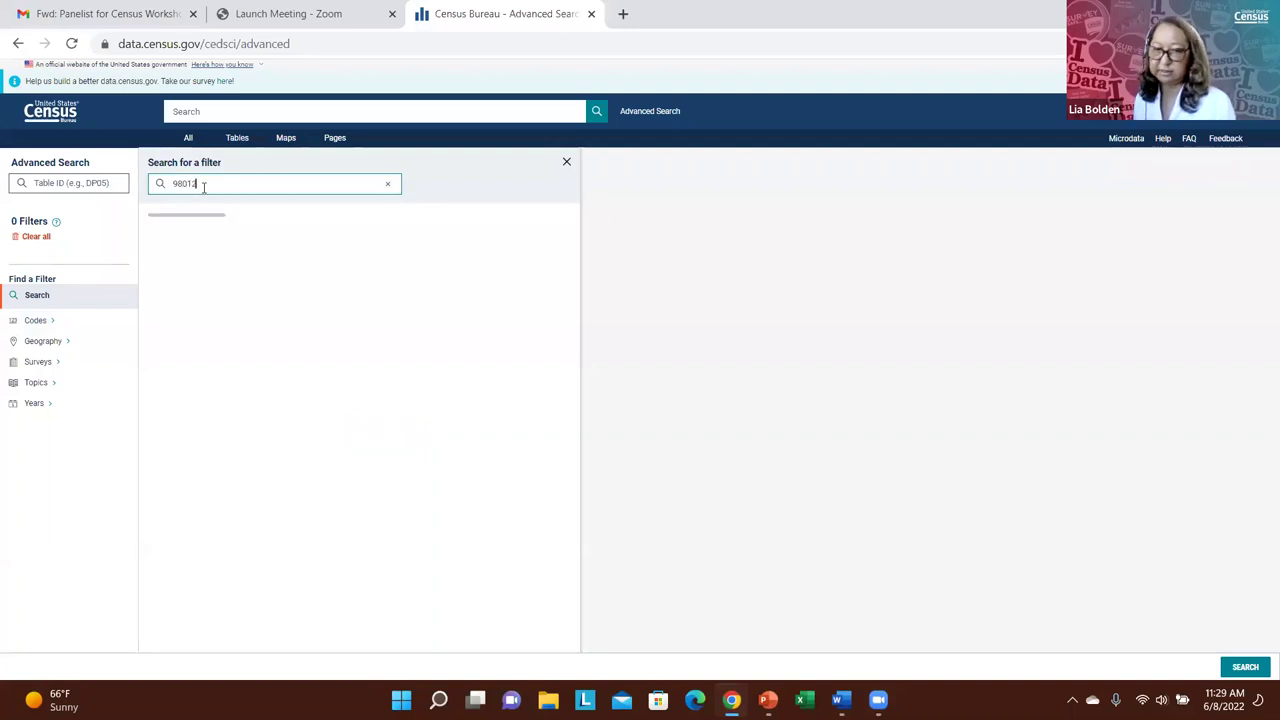
text(12)
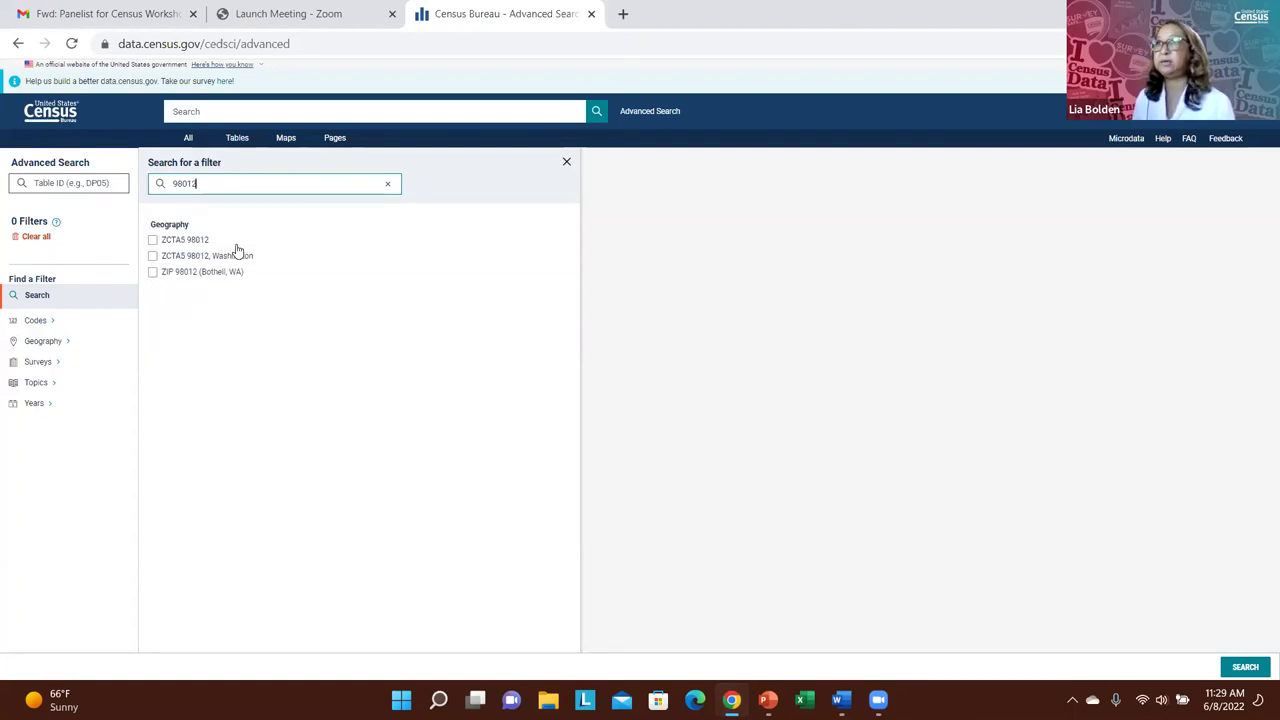
click(153, 243)
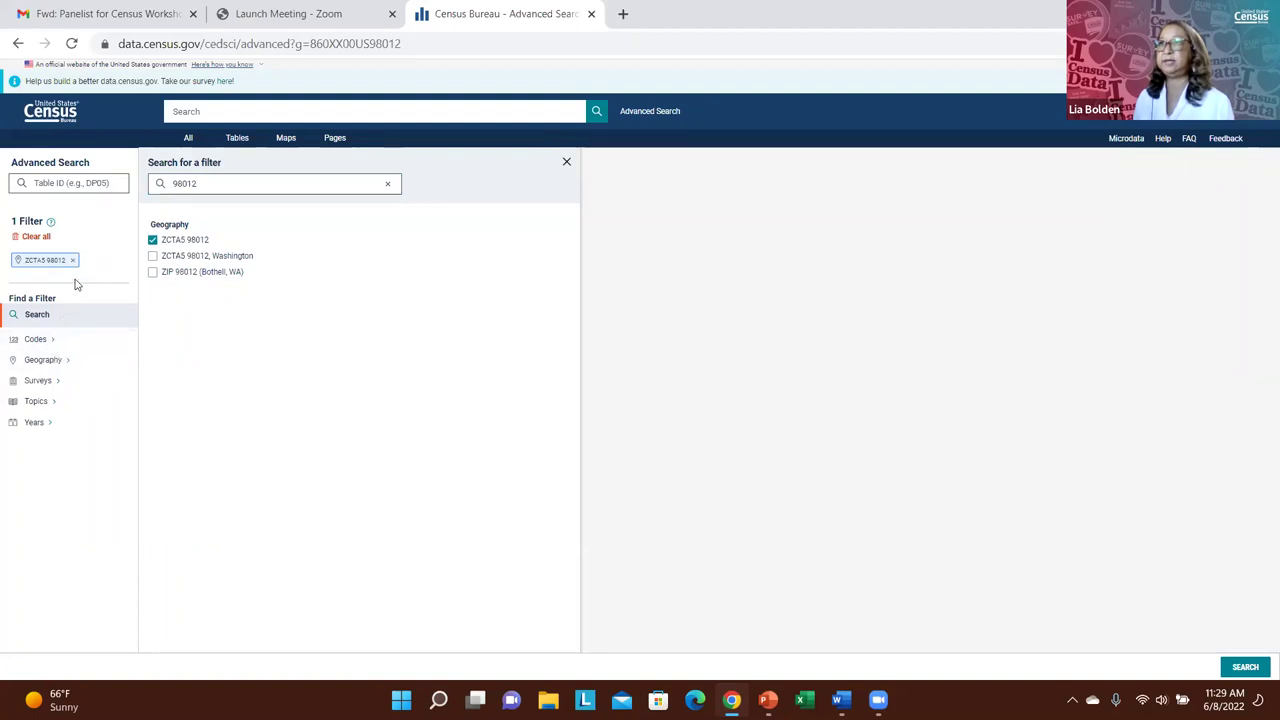
Step: Search the filters for 98020 and add ZCTA5 98021 as a second geography filter
click(388, 185)
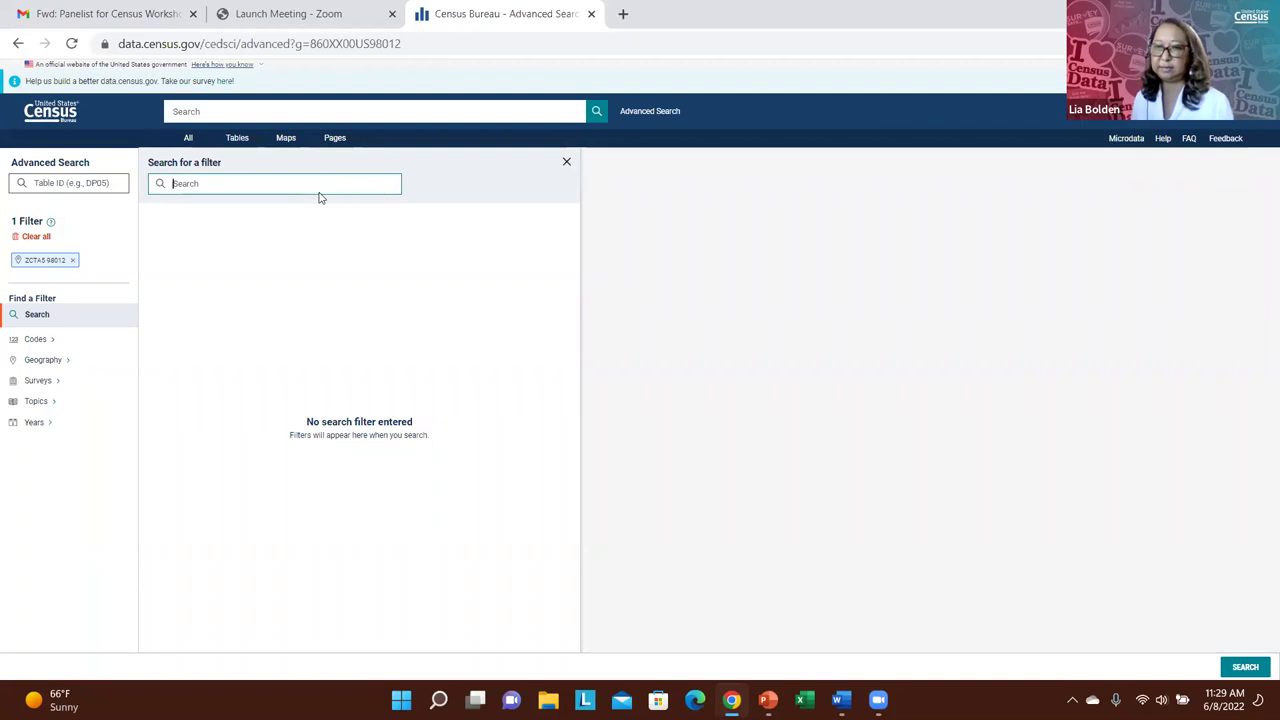
text(98)
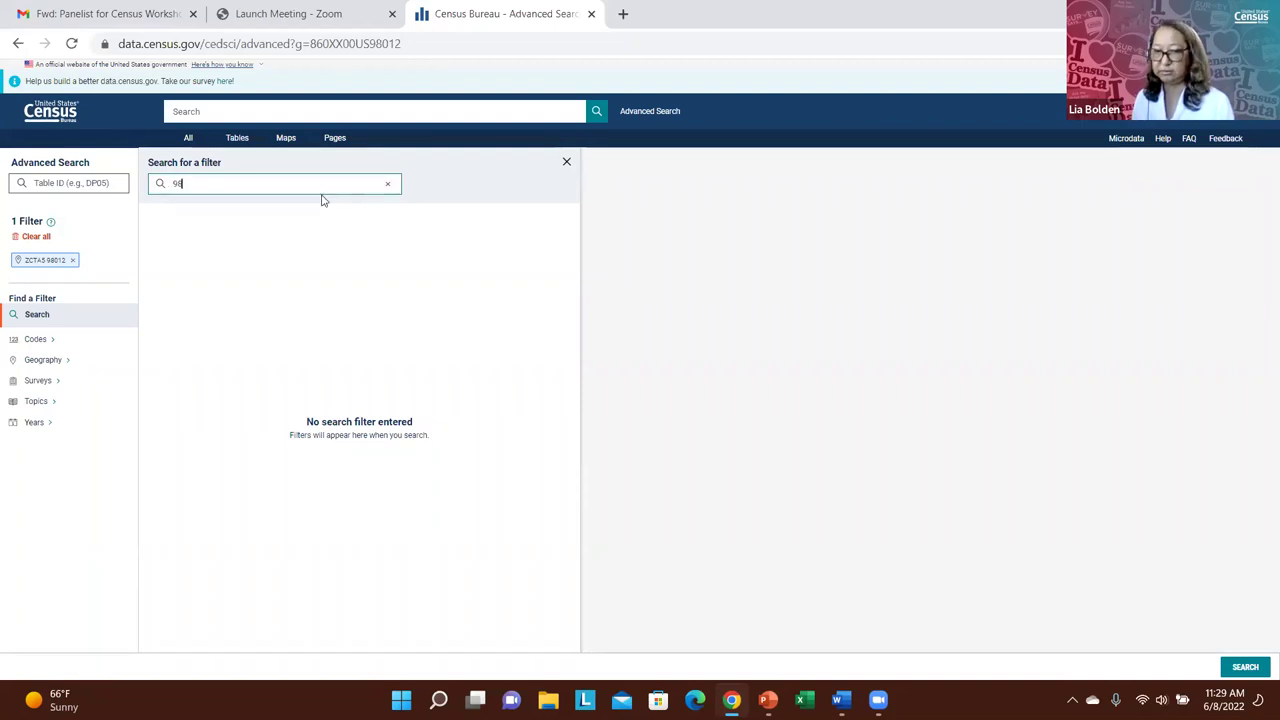
text(020)
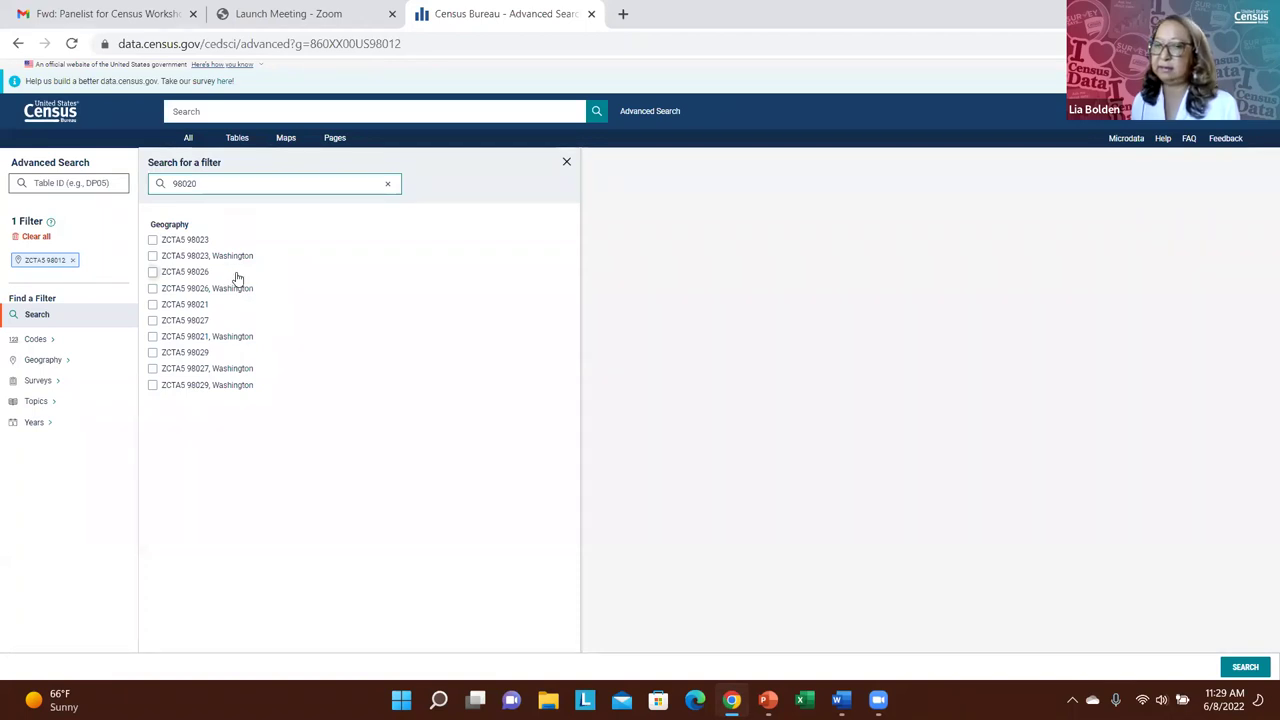
click(151, 312)
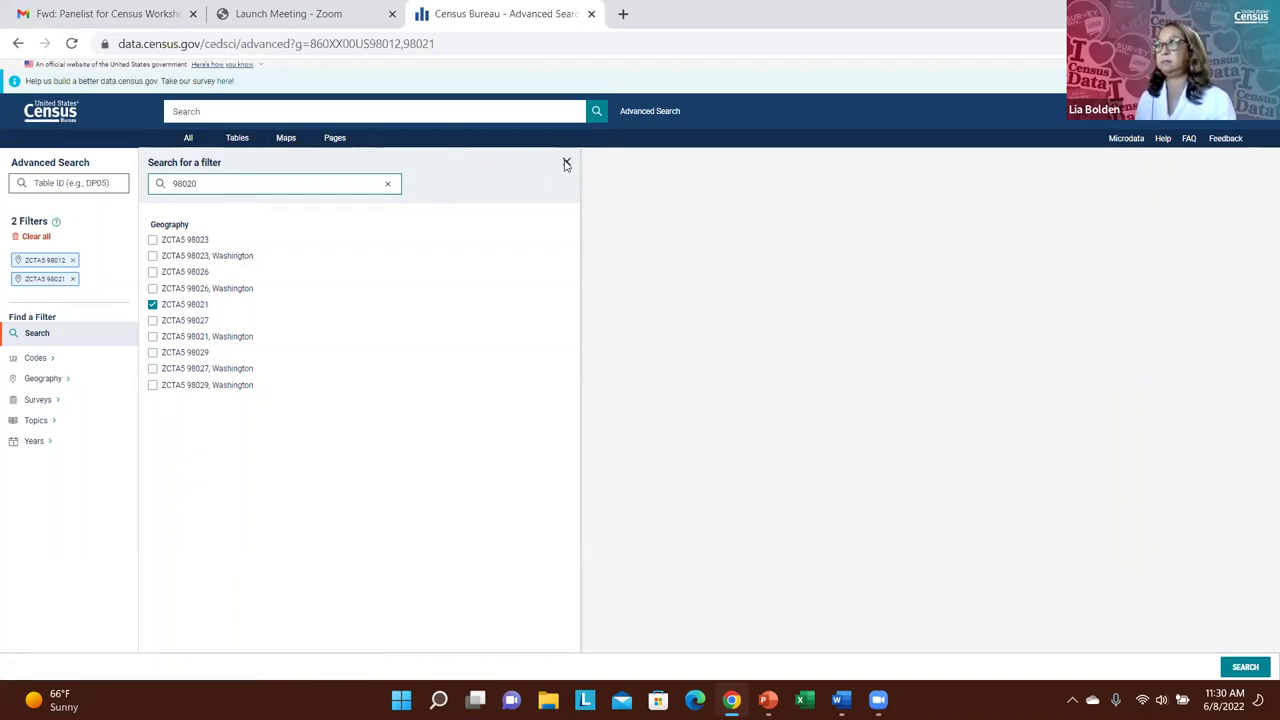
Step: Search the filters for 98036, add ZCTA5 98036 as a third geography filter, and clear the filter search
click(388, 186)
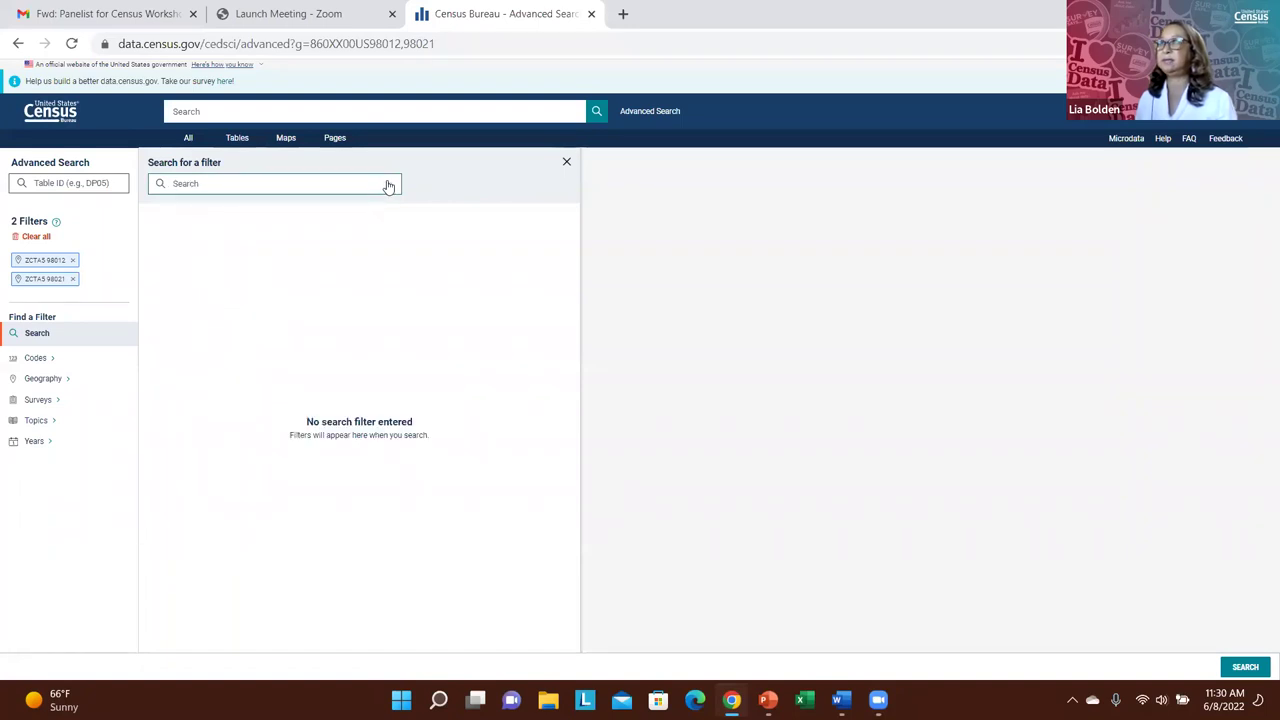
text(9)
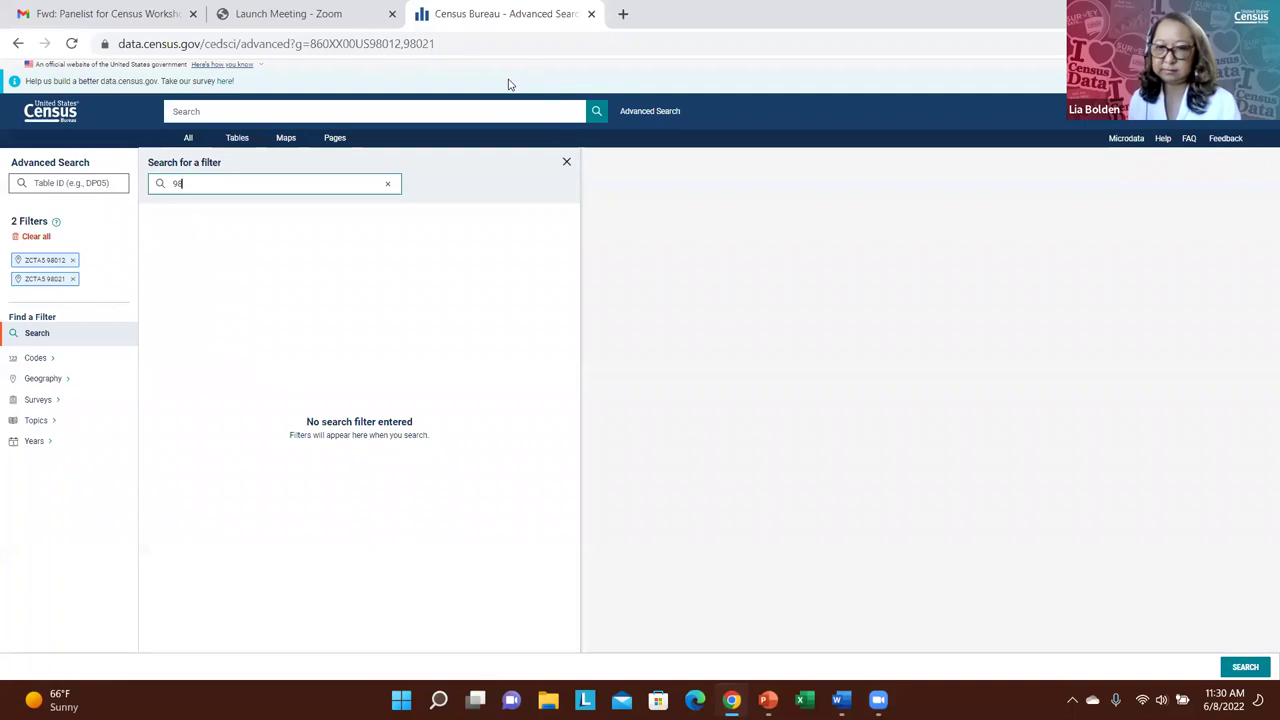
text(8)
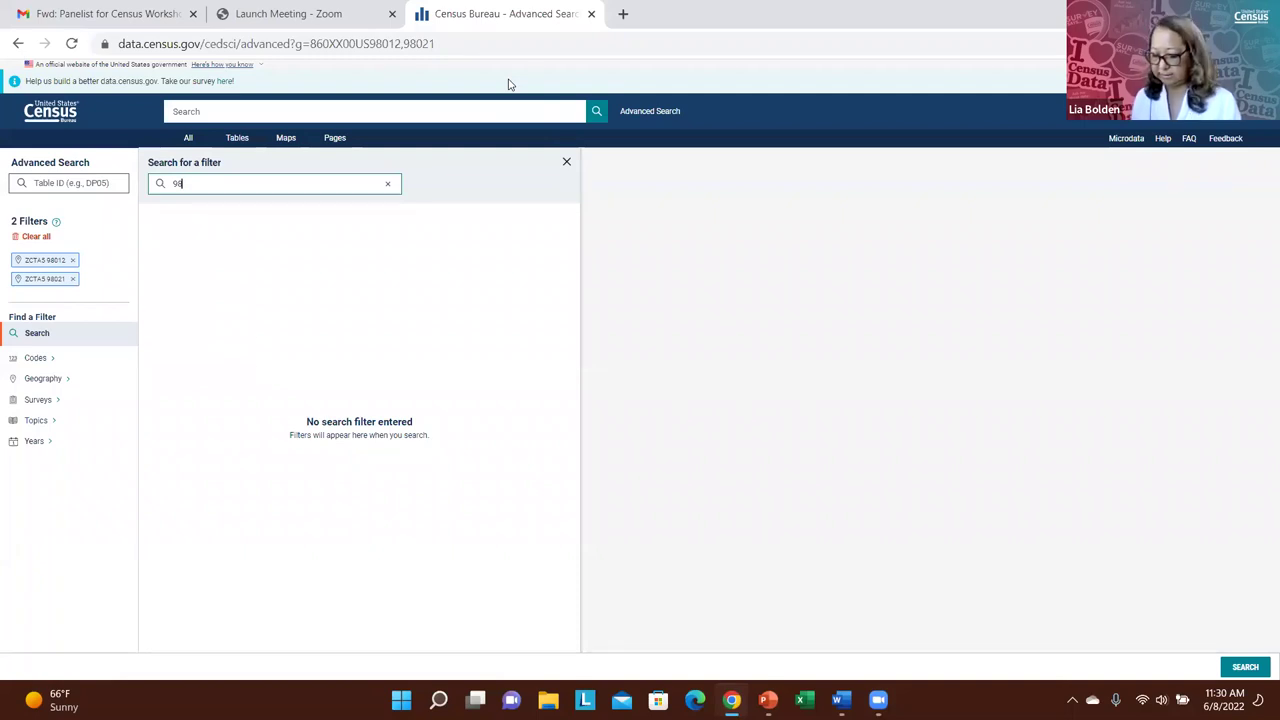
text(036)
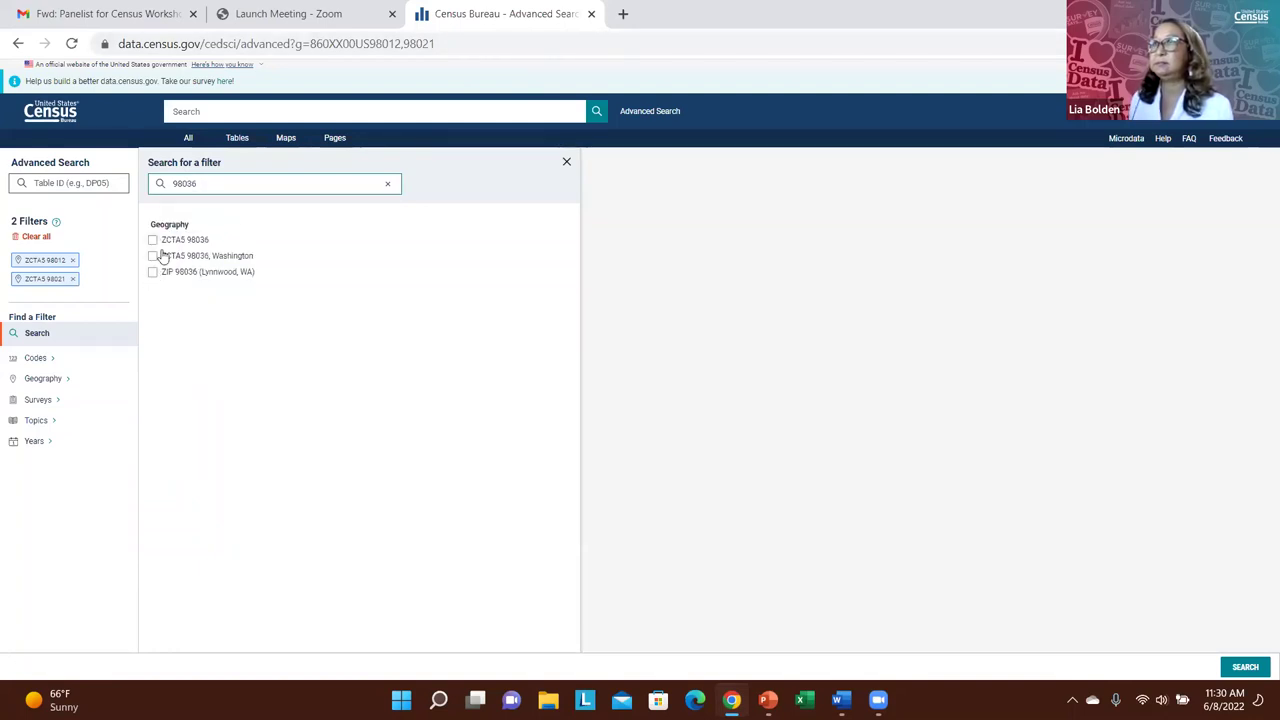
click(153, 241)
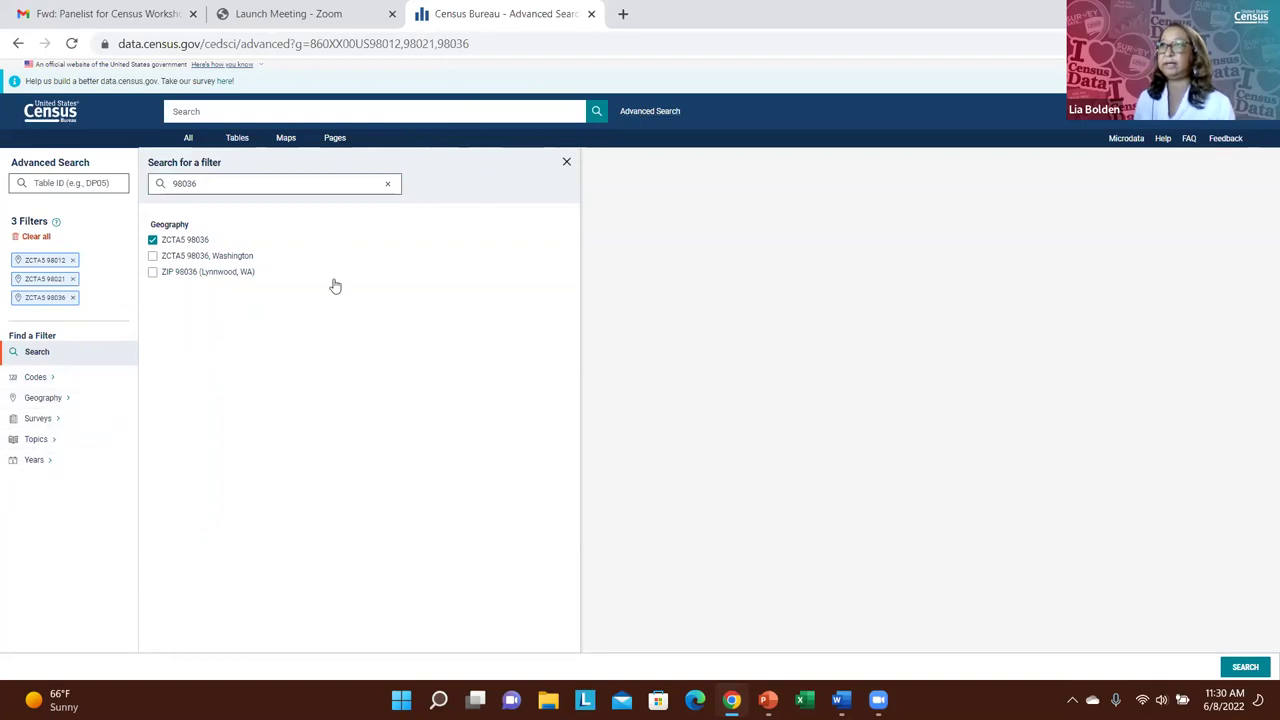
click(388, 187)
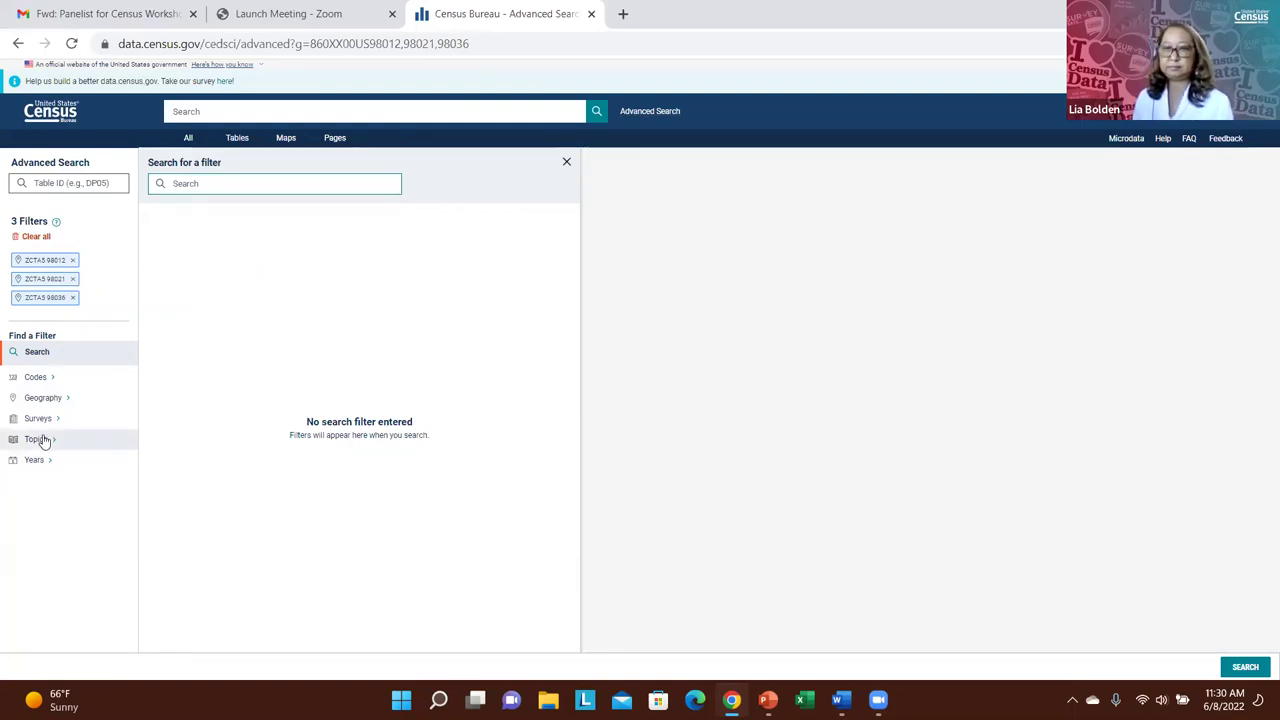
Step: Add the general Income and Poverty topic as a filter and run the search
click(44, 442)
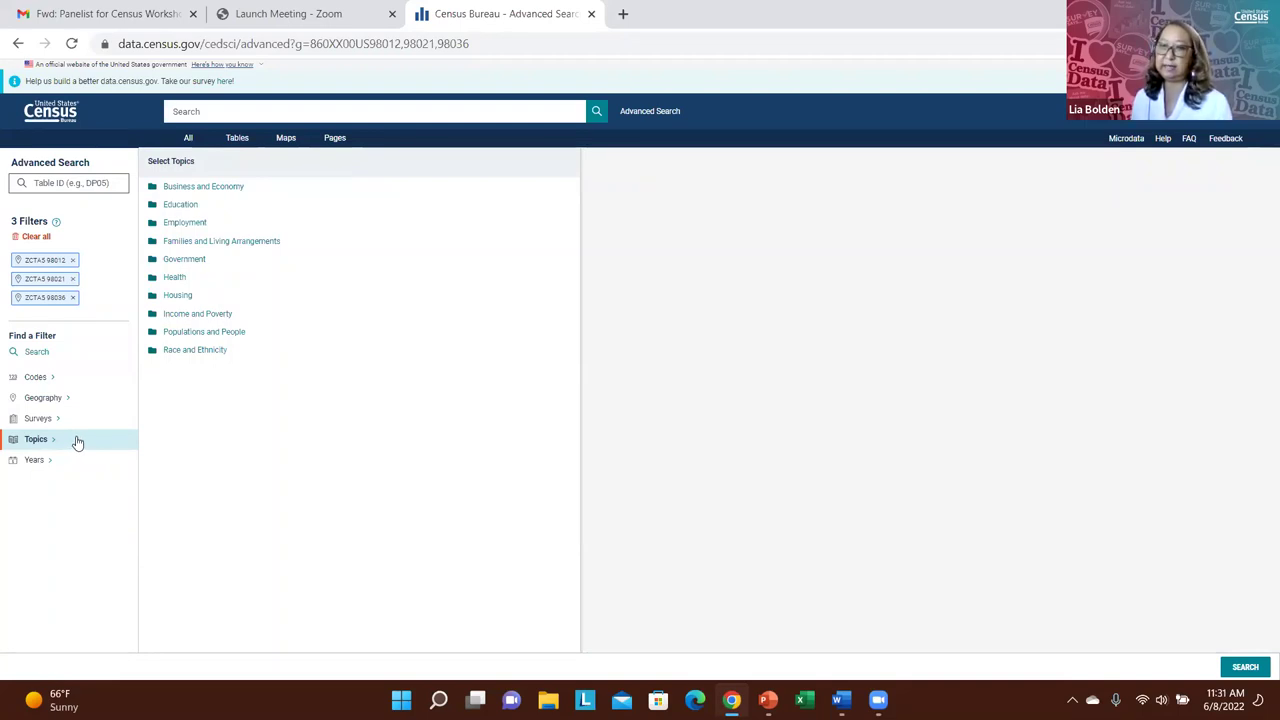
click(161, 316)
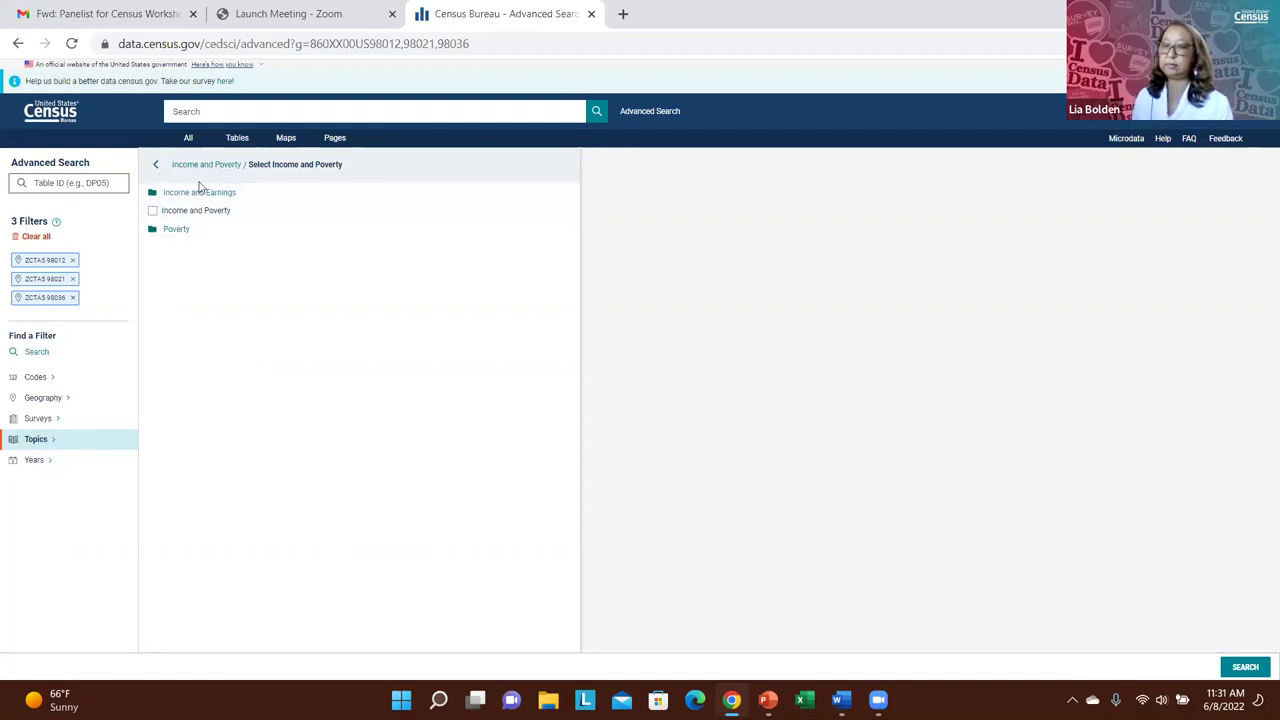
click(152, 212)
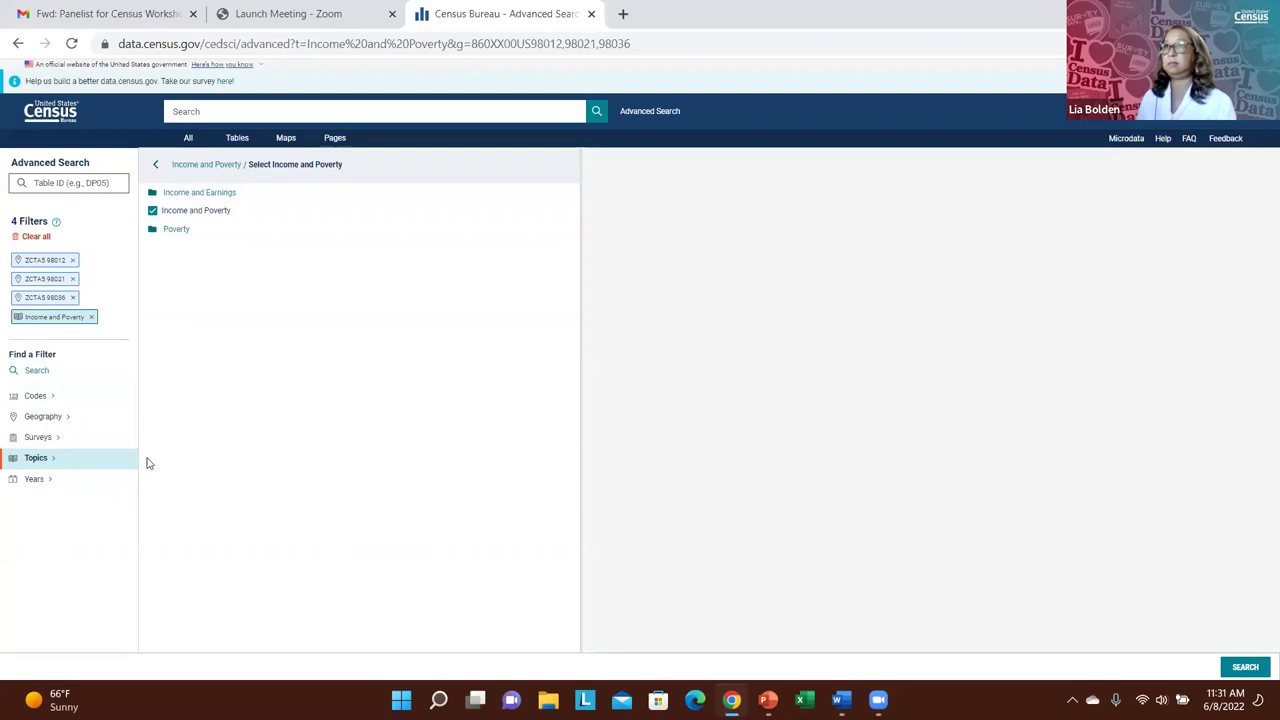
click(1244, 666)
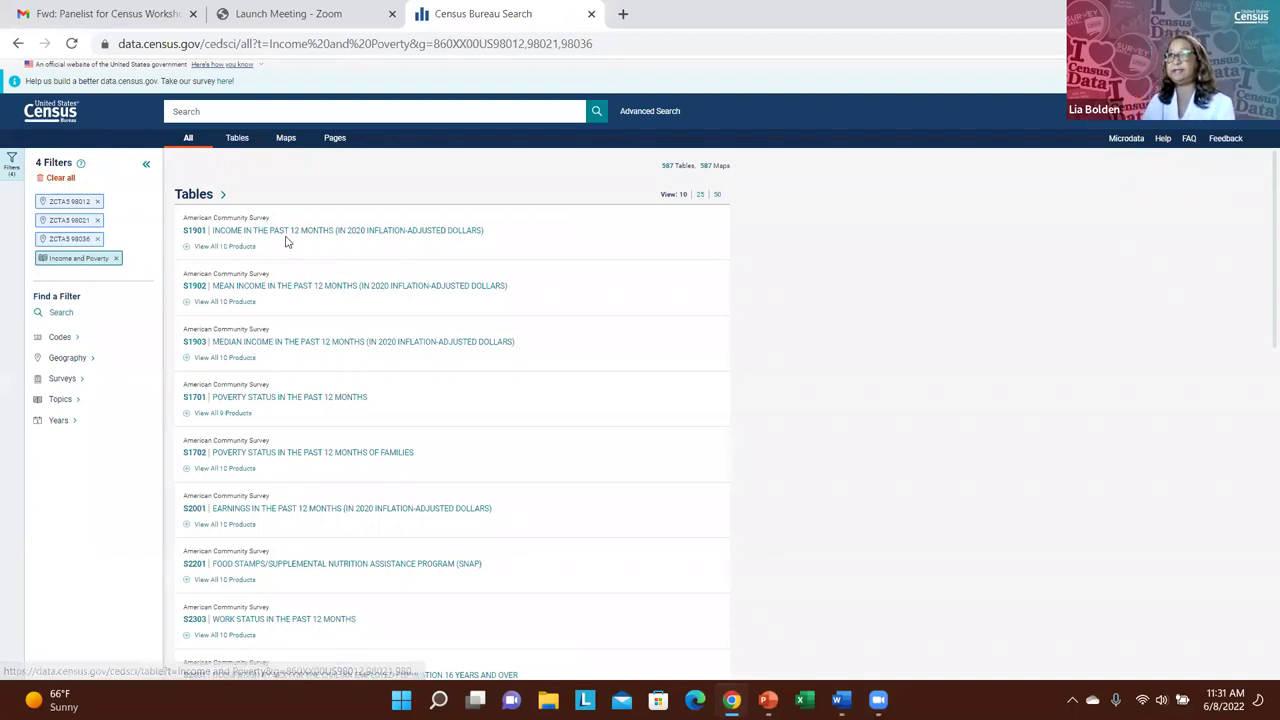
Step: Open table S1903 on median income, hide its margins of error, and look across the columns through ZCTA5 98036
click(297, 345)
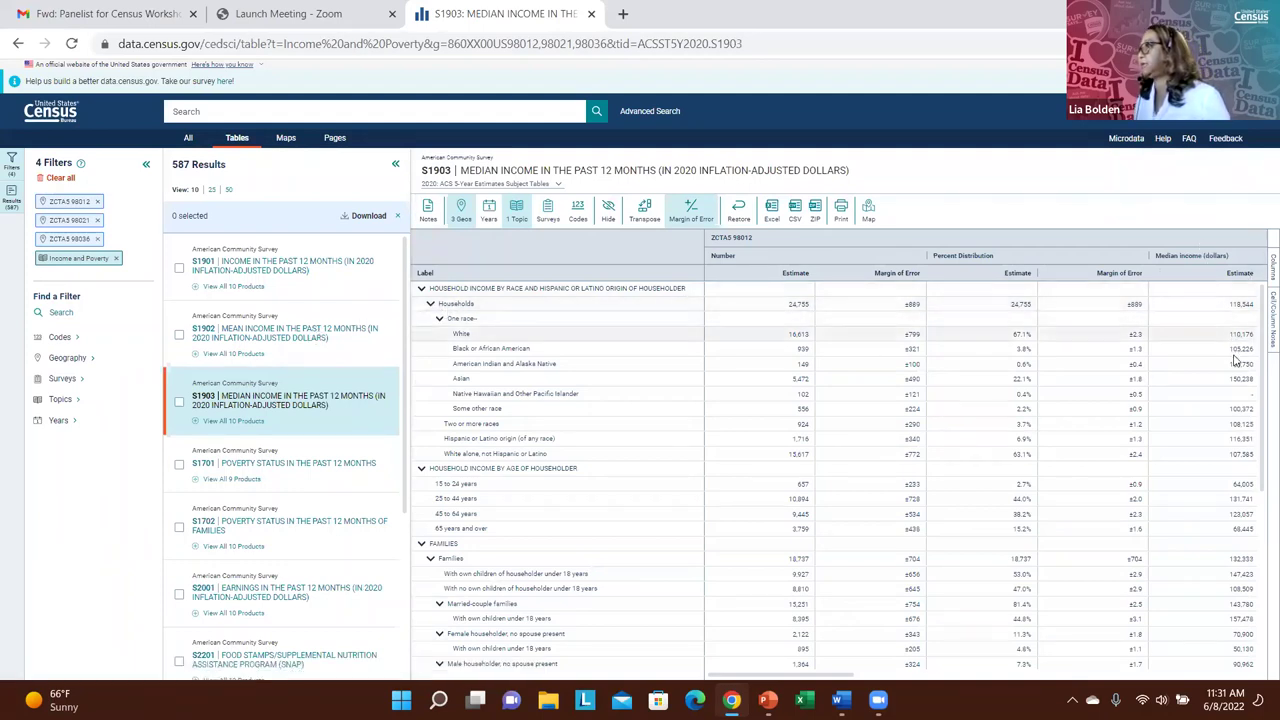
click(700, 212)
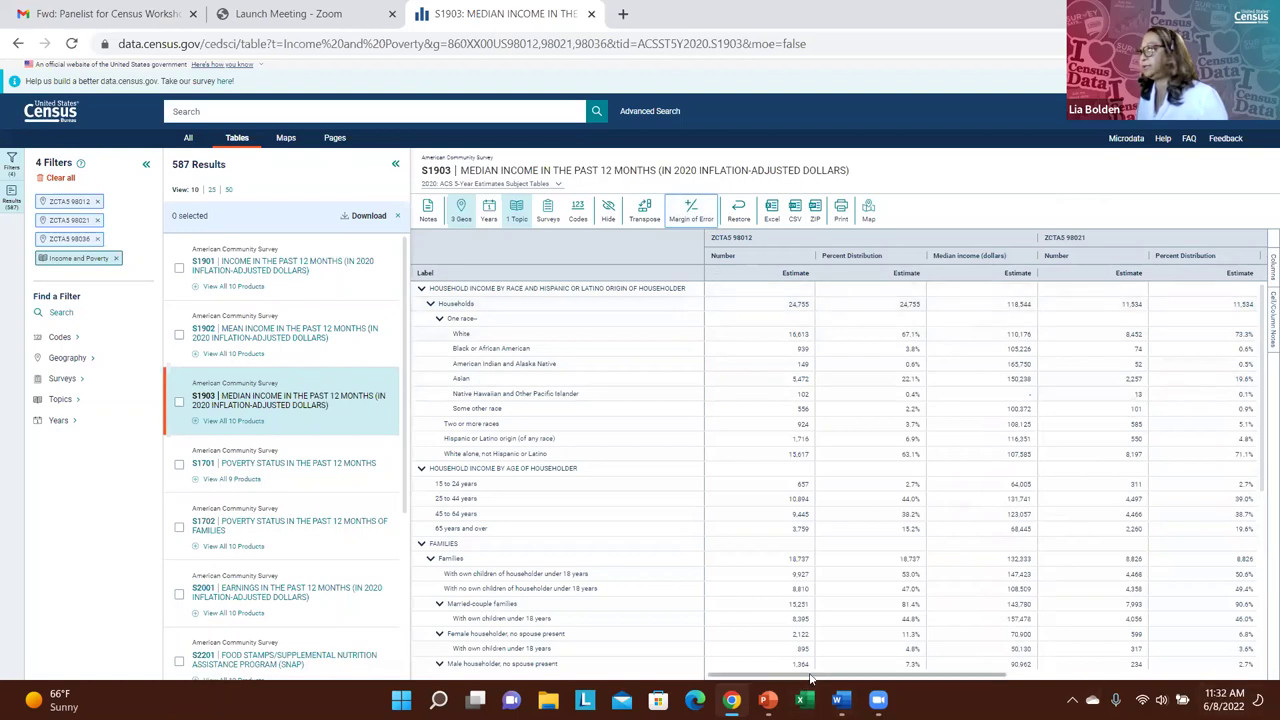
scroll(824, 680, right, 1)
scroll(810, 680, left, 1)
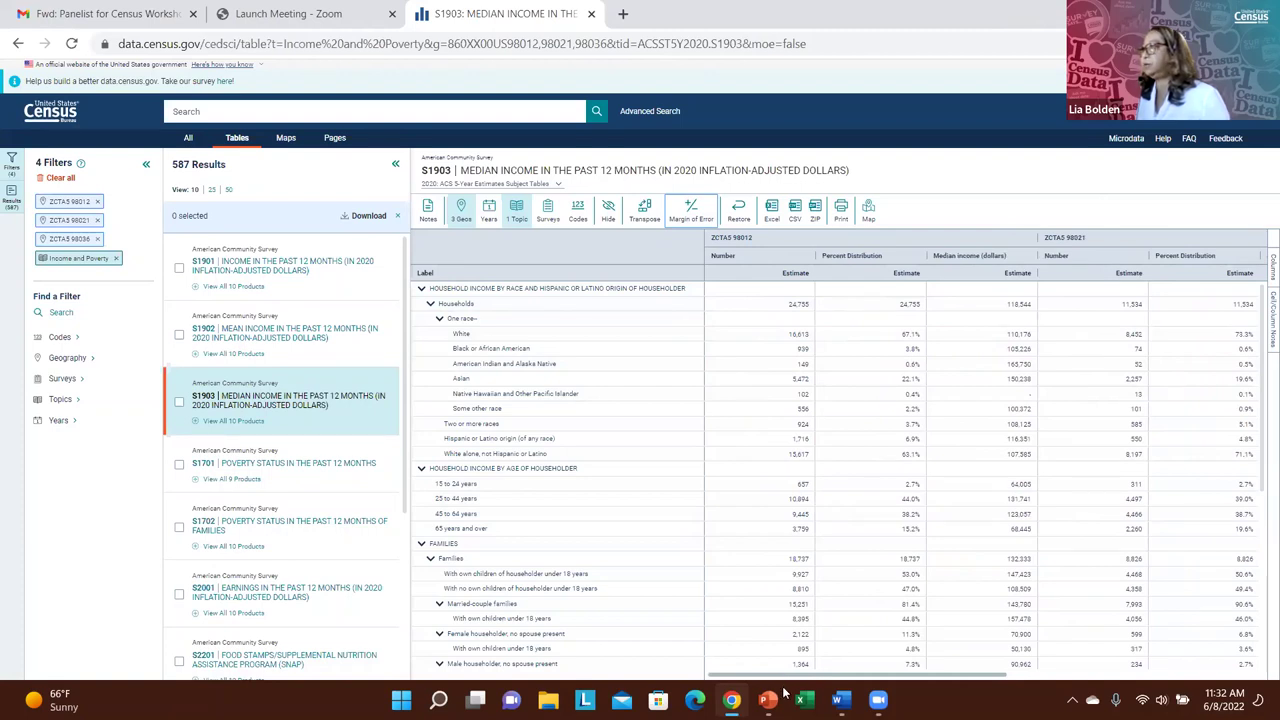
scroll(760, 500, right, 4)
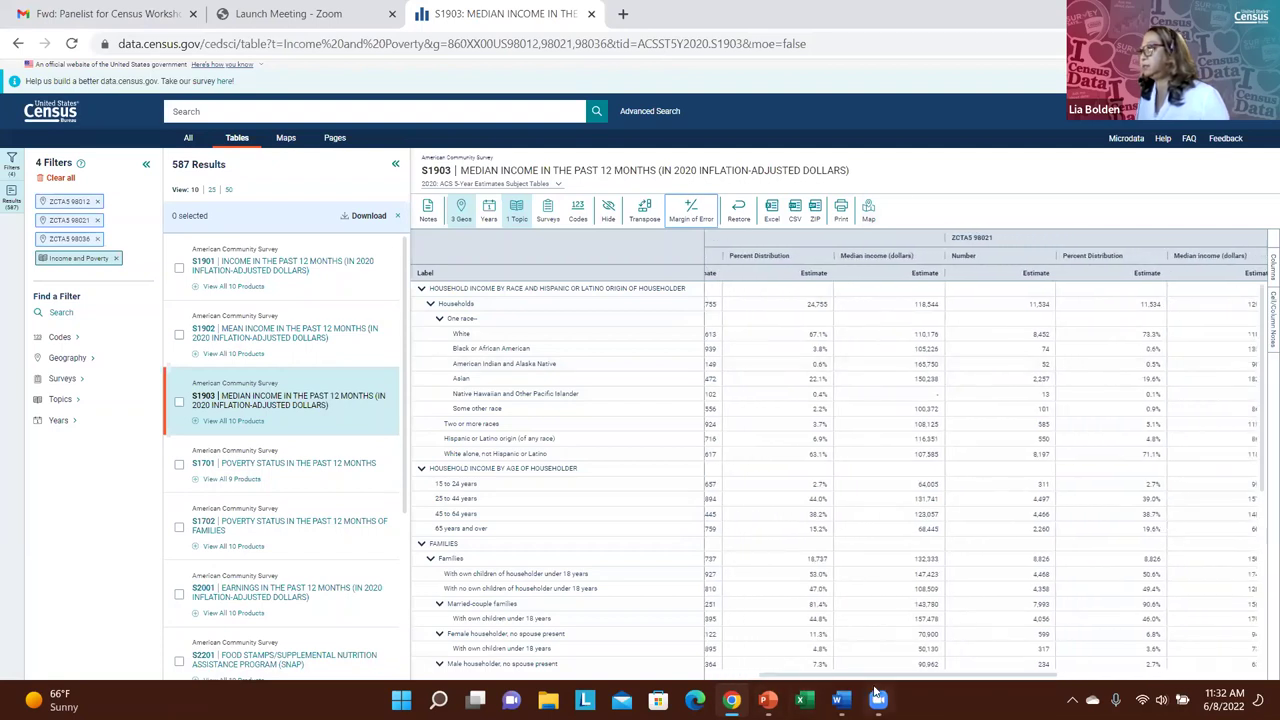
scroll(927, 676, right, 1)
drag(927, 676, 1110, 660)
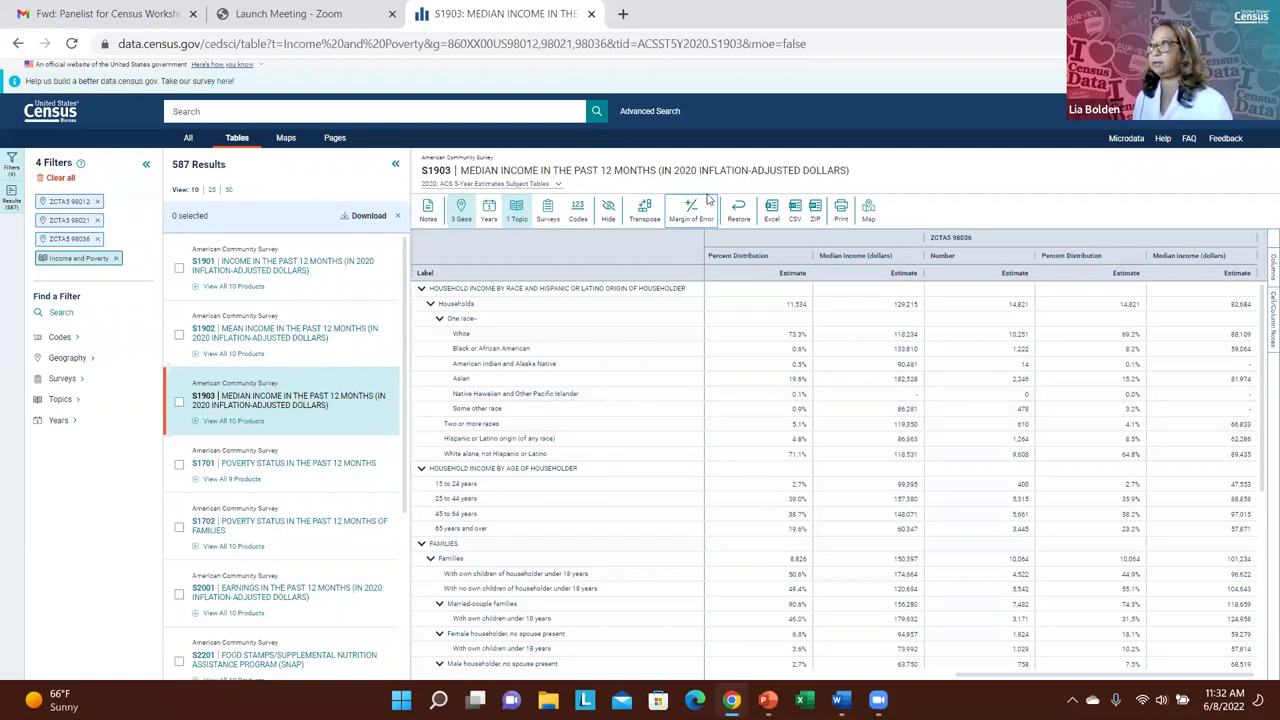
Step: Show table S1903 as a map and set its variable to the median income (dollars) estimate for all households
click(868, 213)
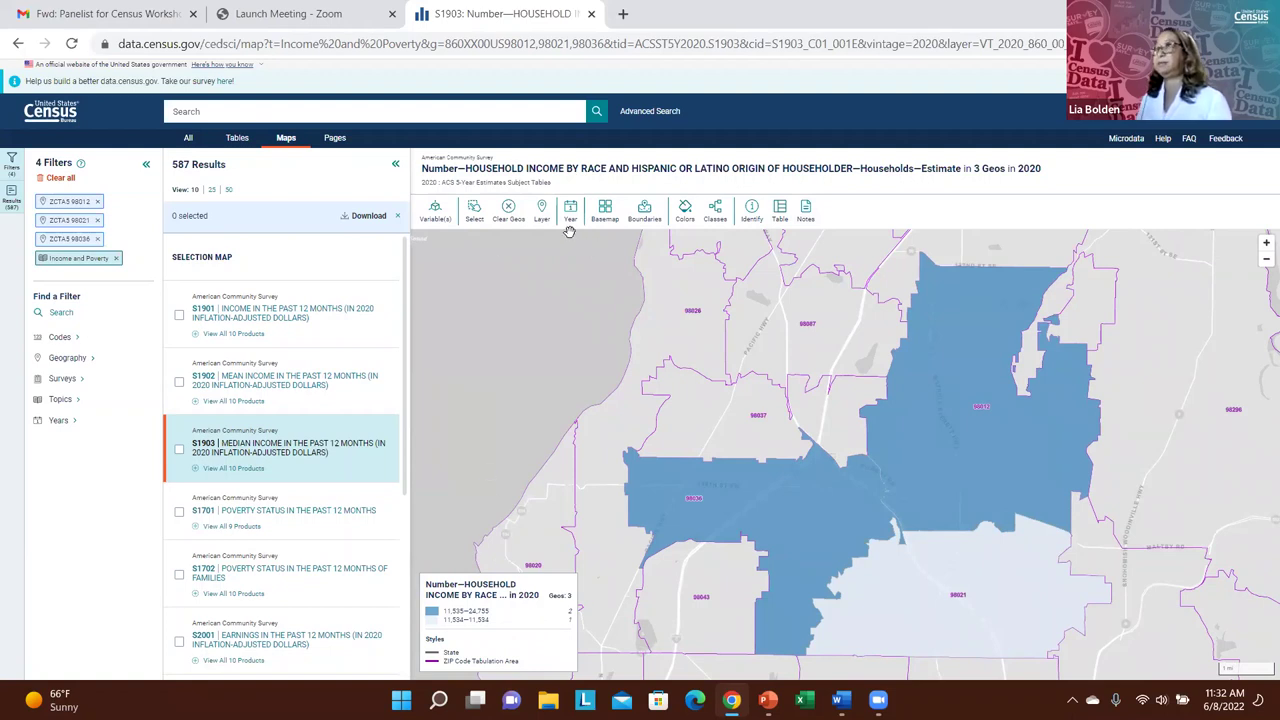
click(431, 221)
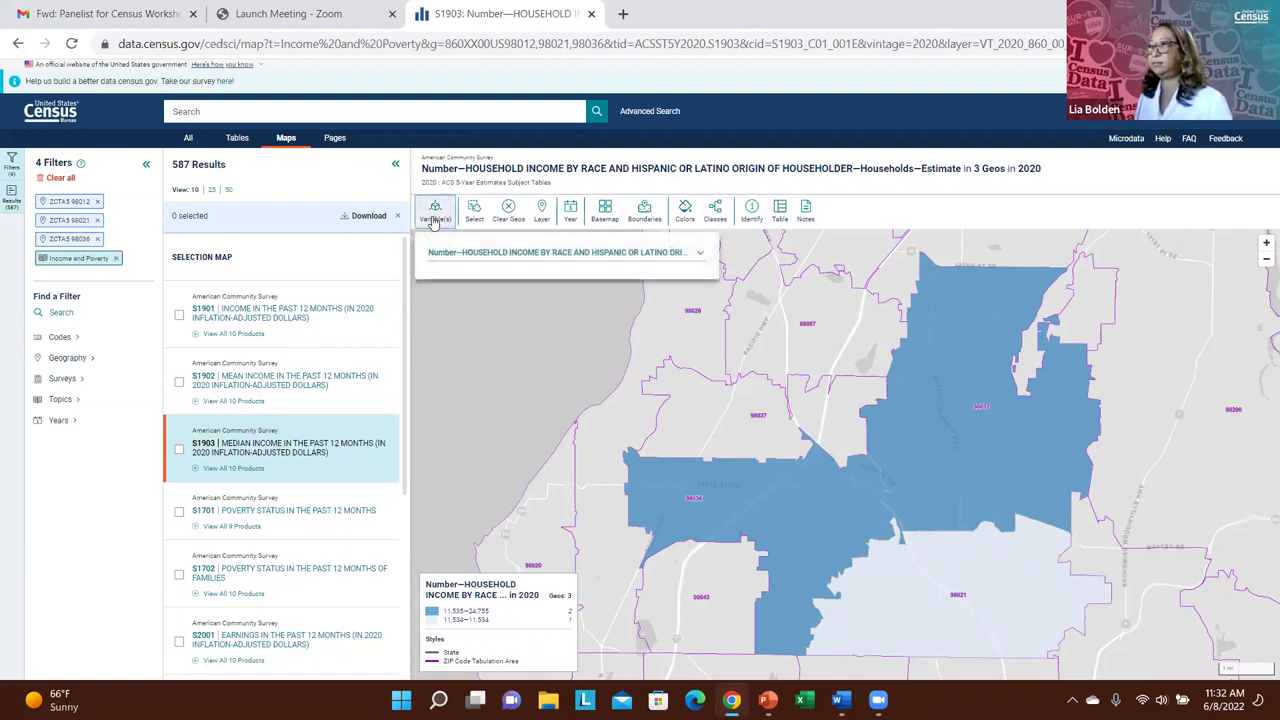
click(700, 256)
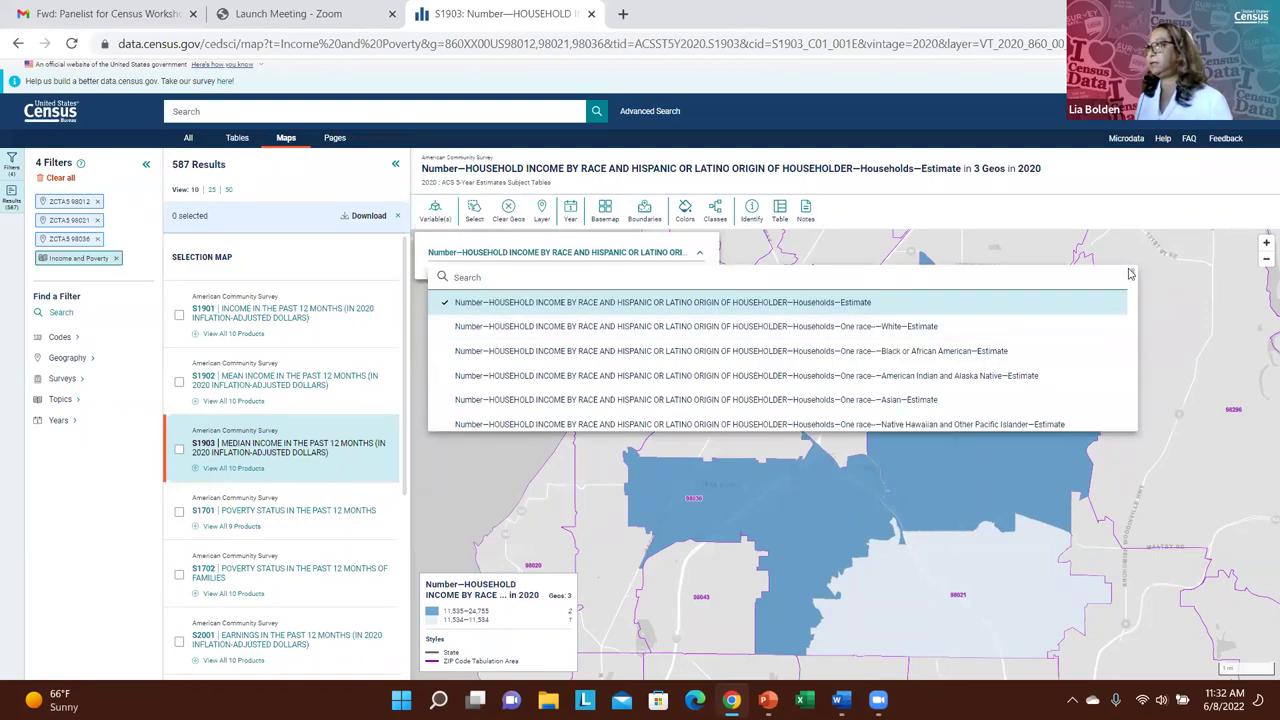
drag(1133, 272, 1138, 303)
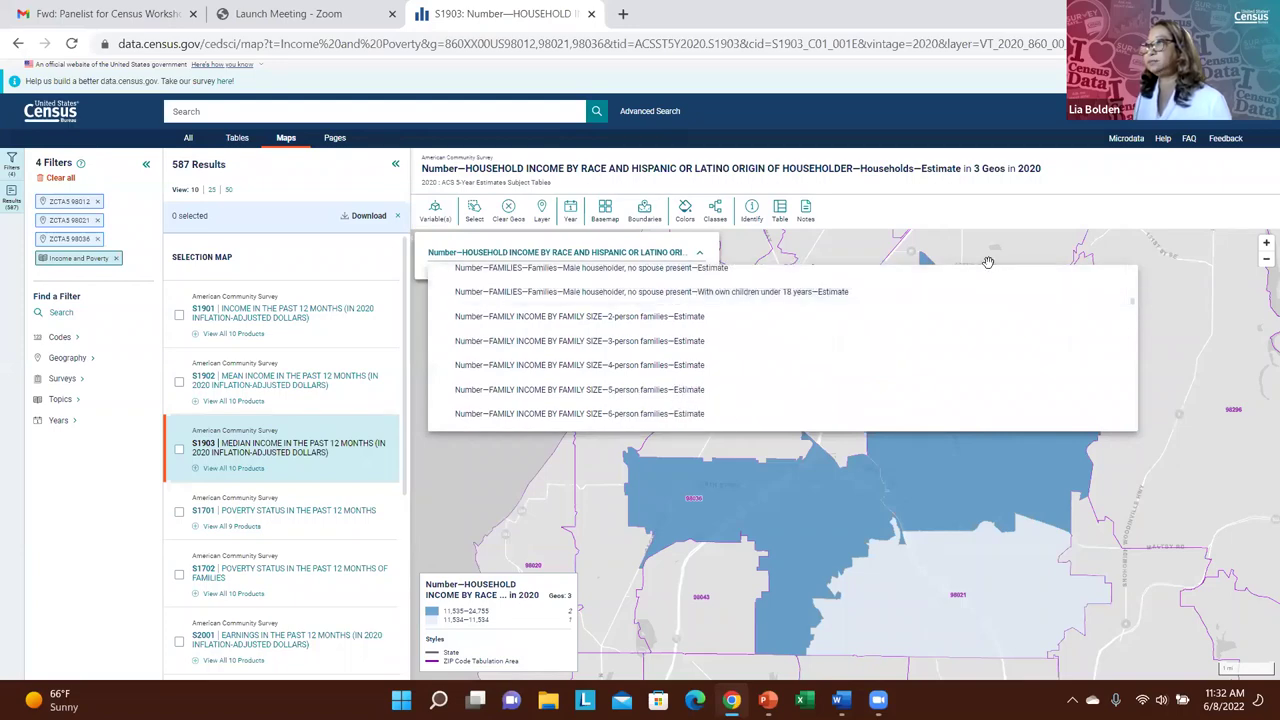
scroll(1106, 363, down, 5)
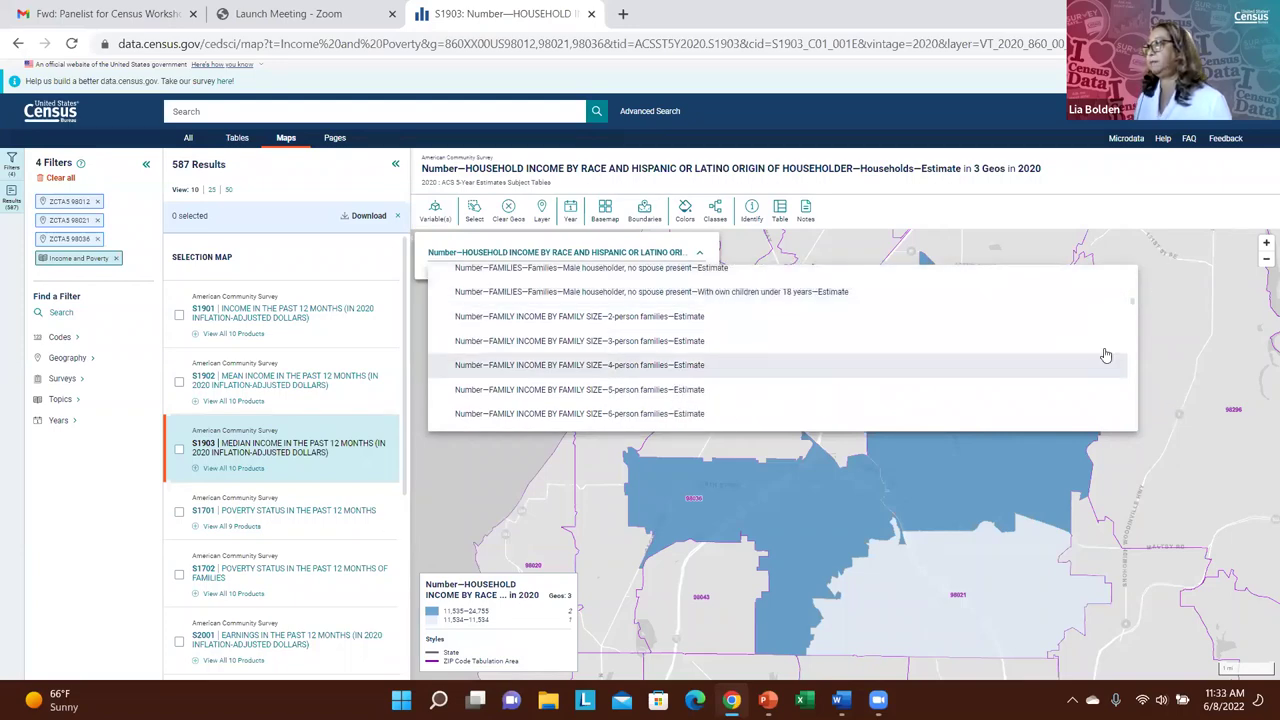
drag(1134, 316, 1170, 375)
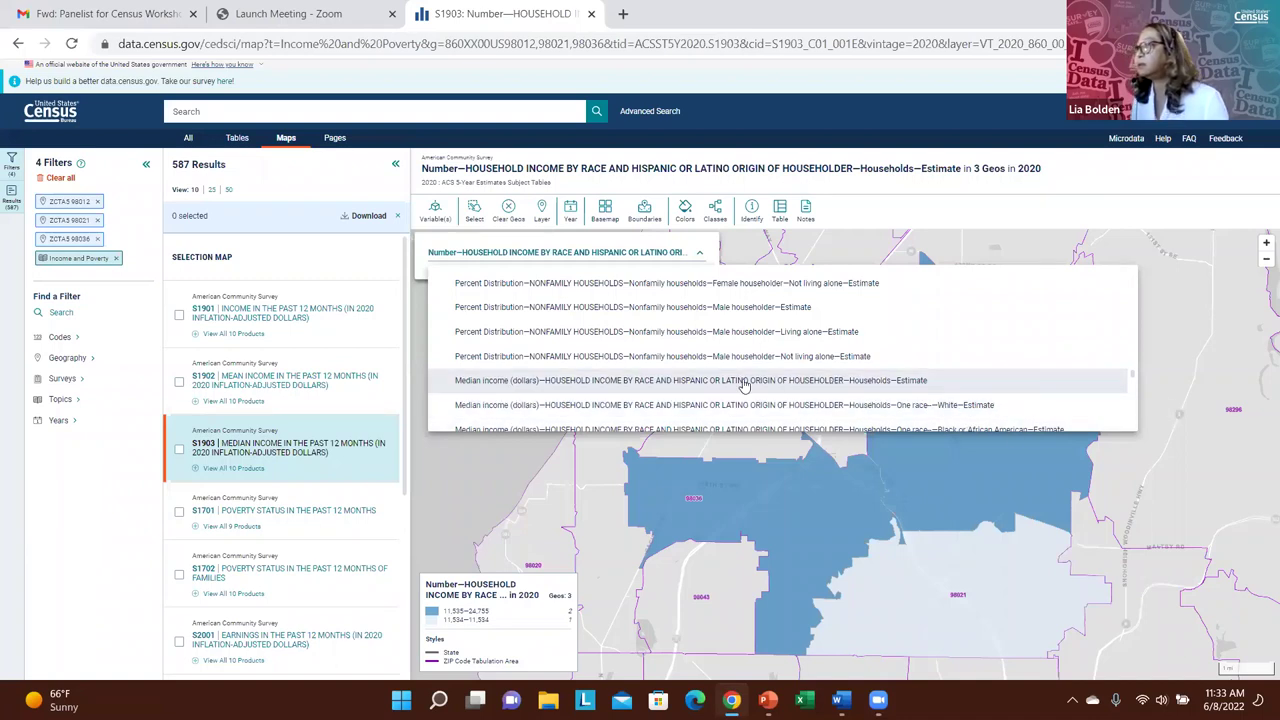
click(591, 381)
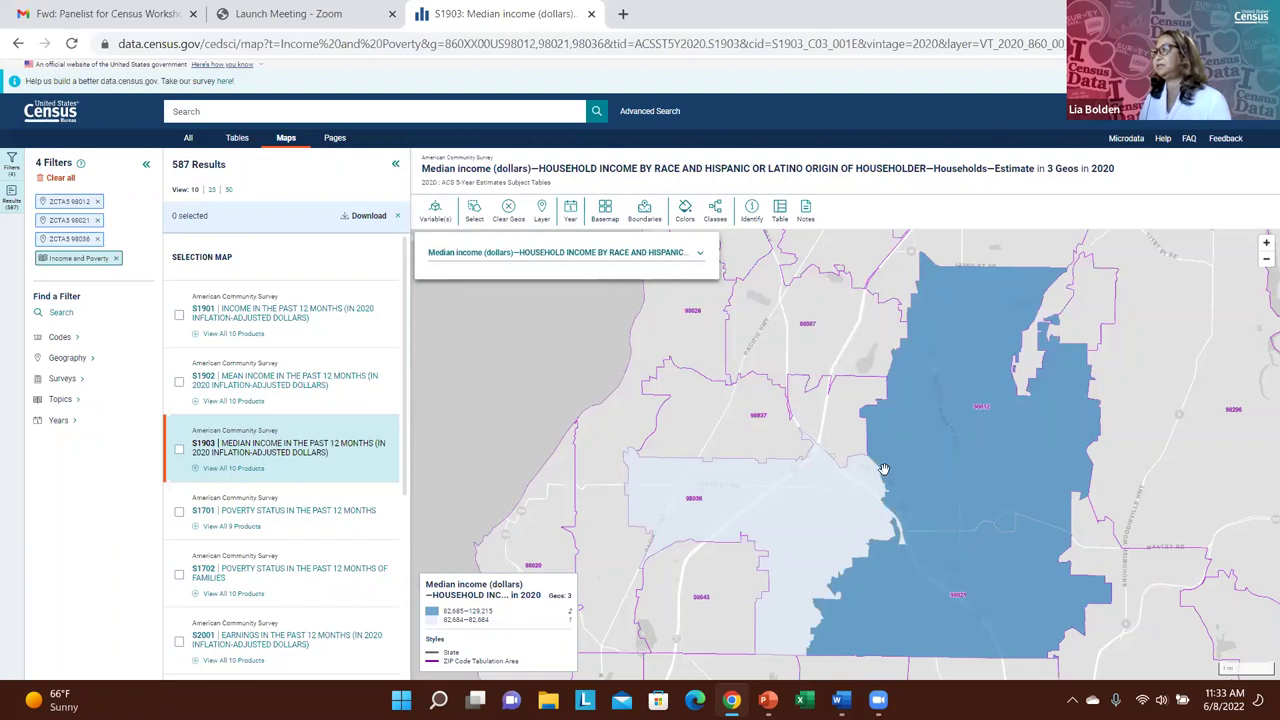
Step: Recolor the map with the orange sequential color scheme and select the page's web address
click(684, 212)
click(757, 404)
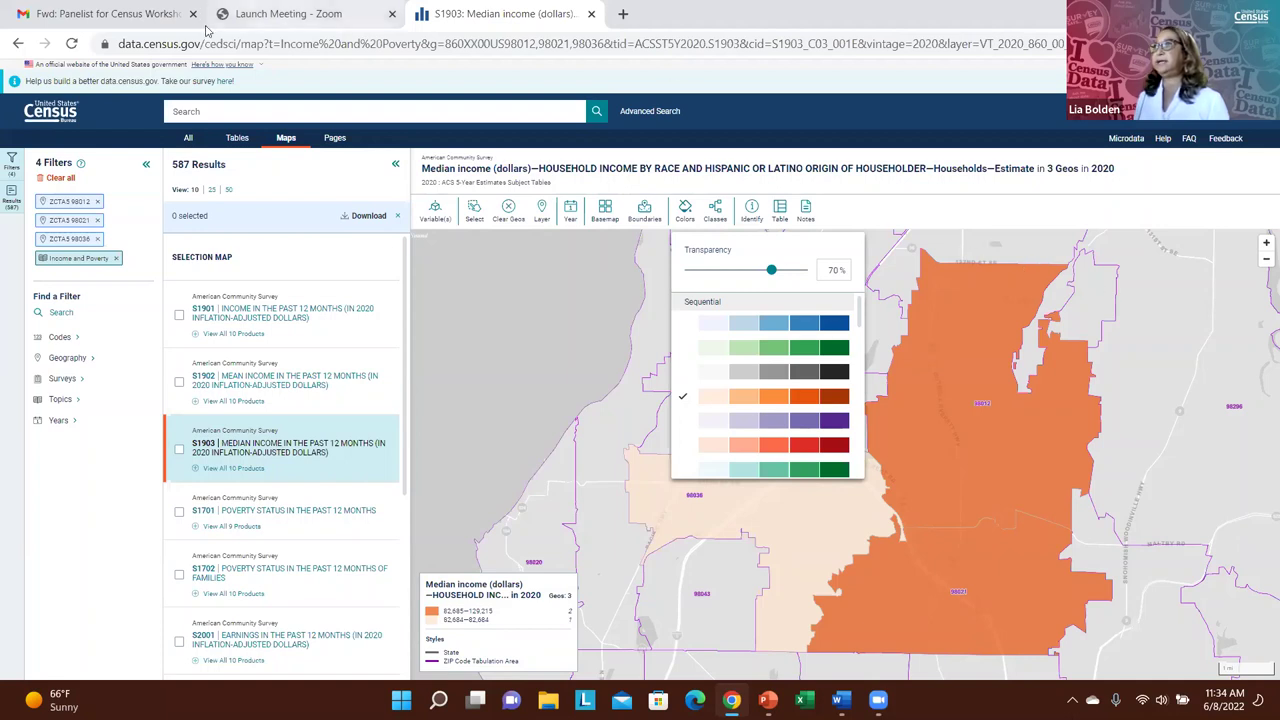
click(120, 44)
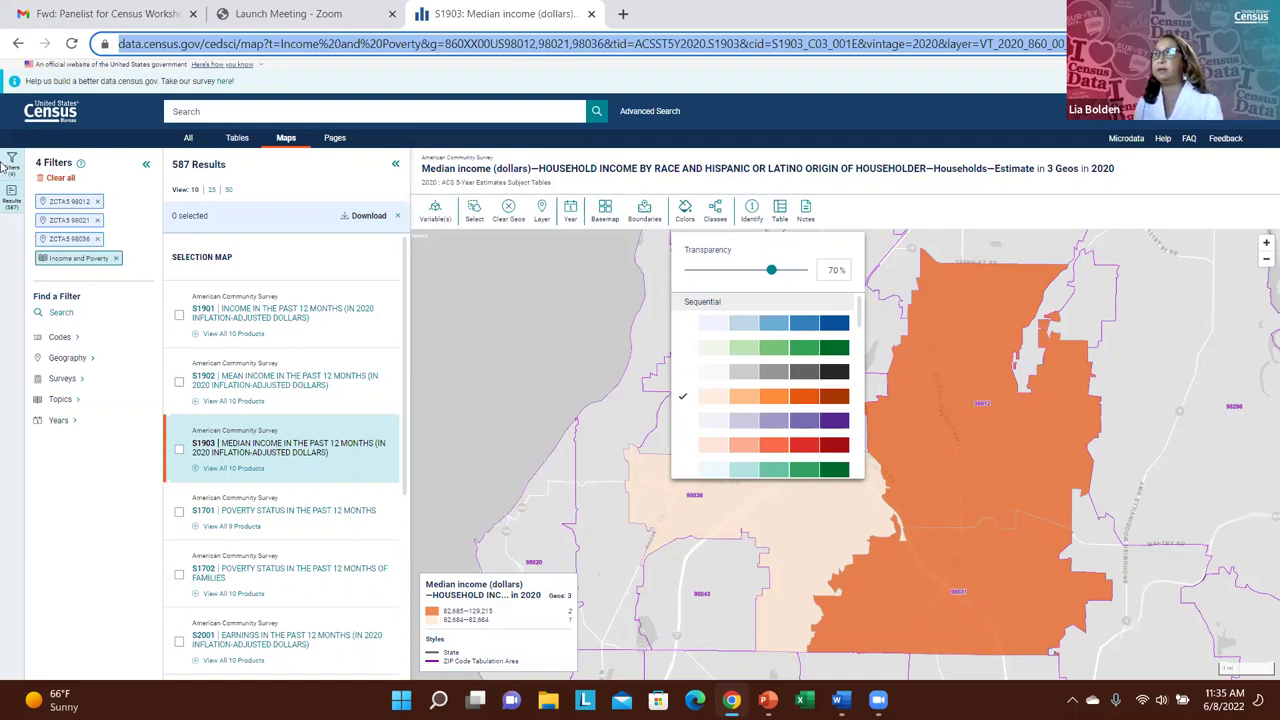
Step: Set the map's year to 2017 and go from its map table to the full table
click(570, 212)
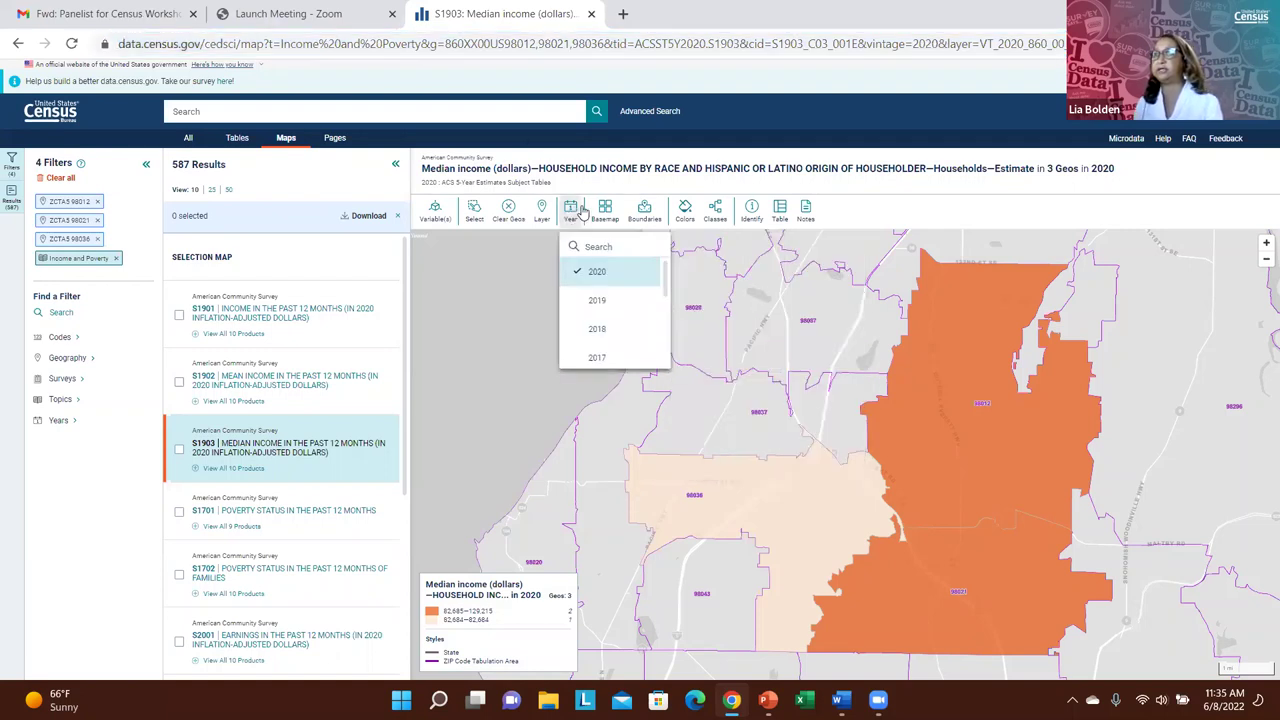
click(599, 358)
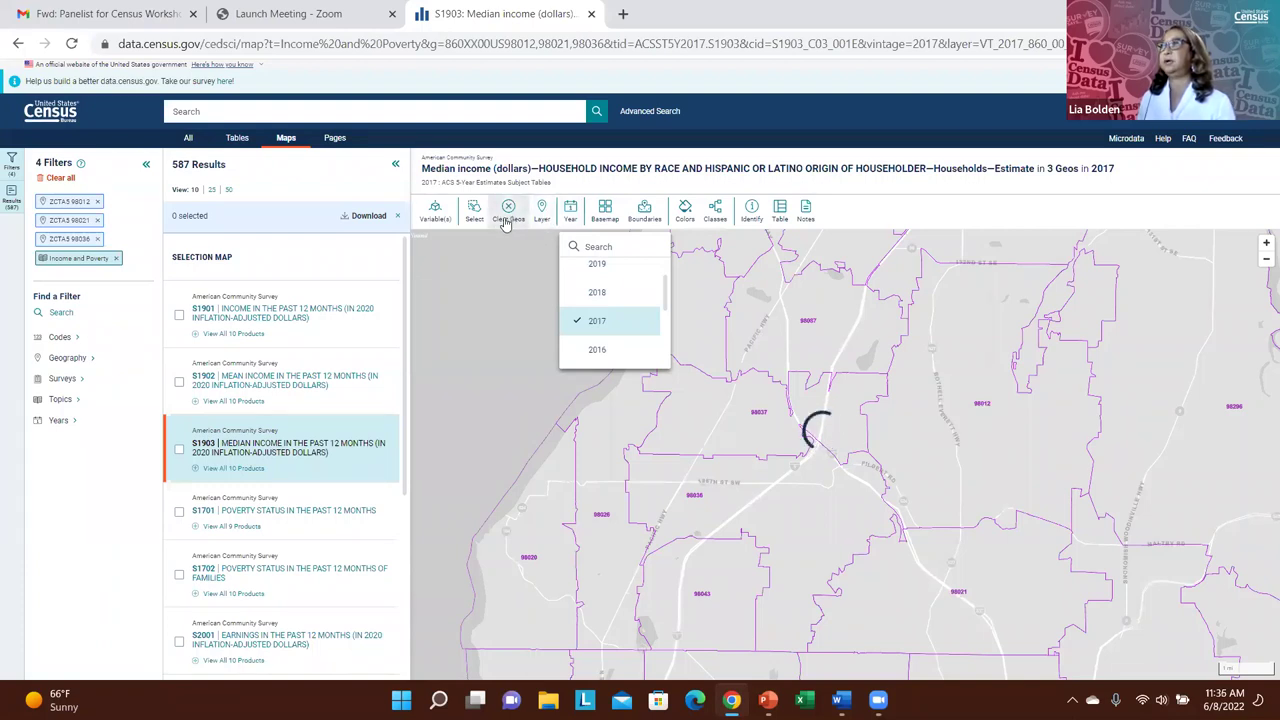
click(782, 213)
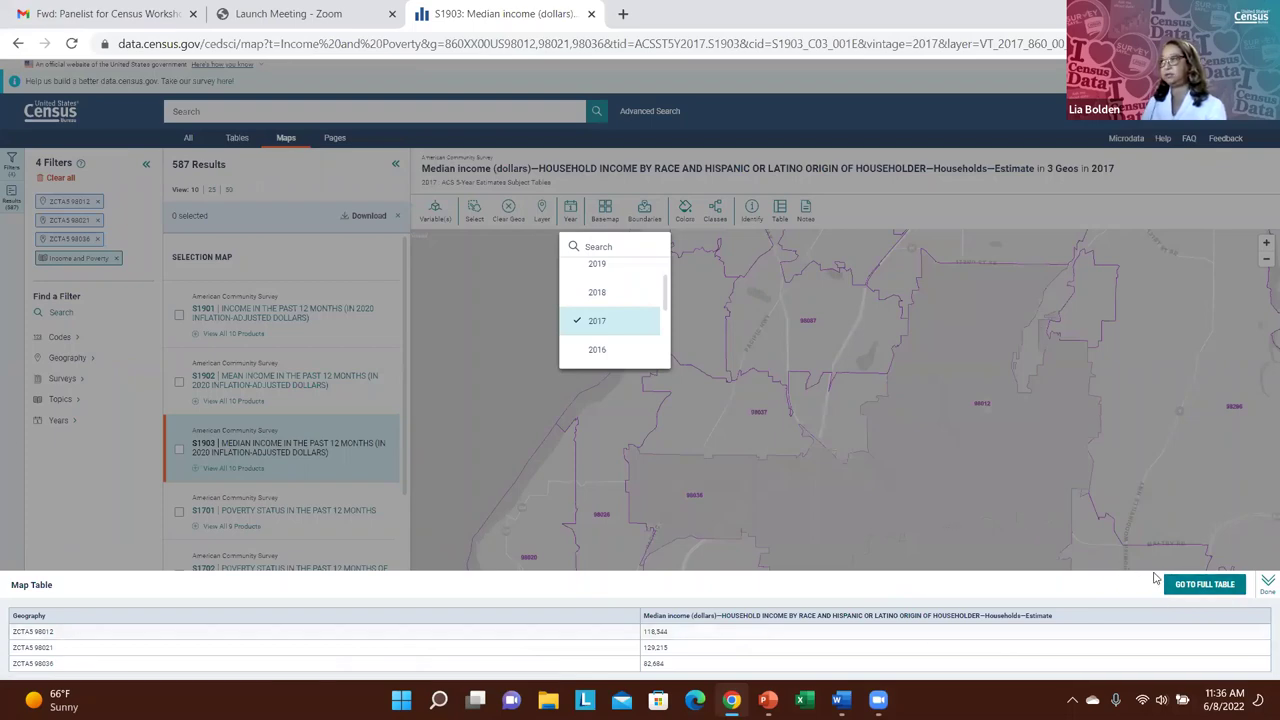
click(1217, 591)
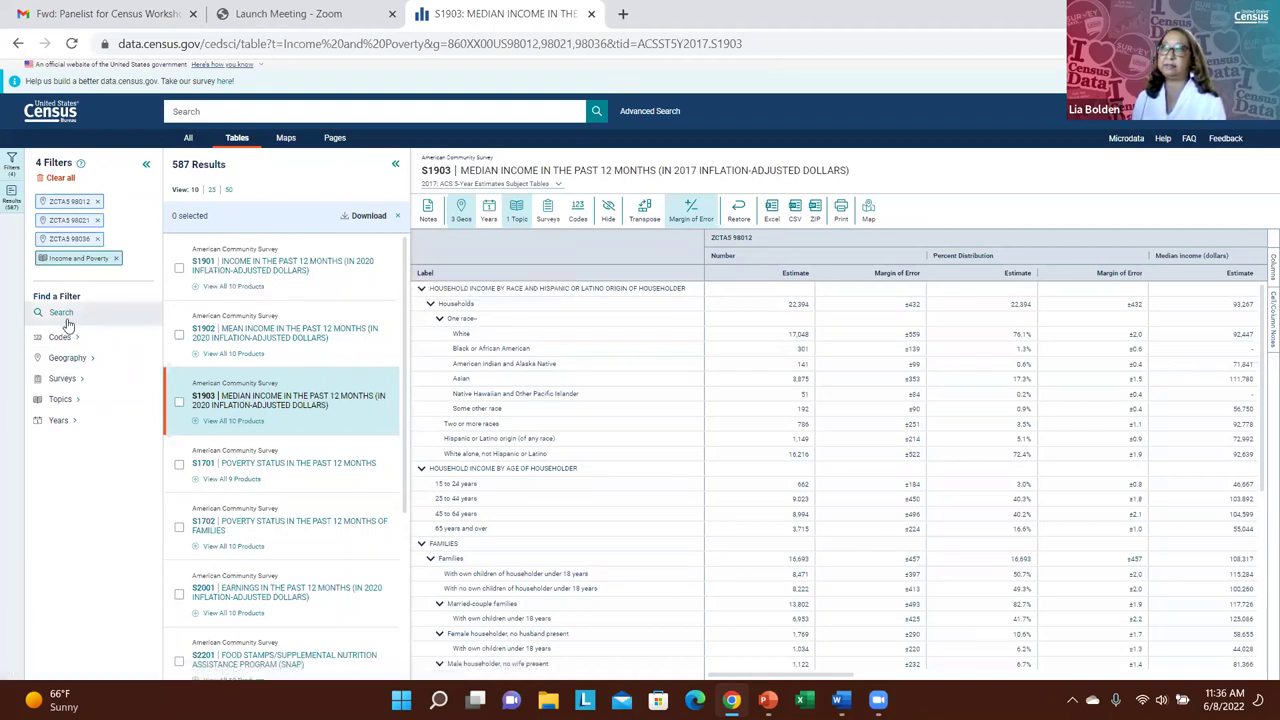
Step: Start a new advanced search from the site's home page and add King County, Washington as a geography filter
click(47, 124)
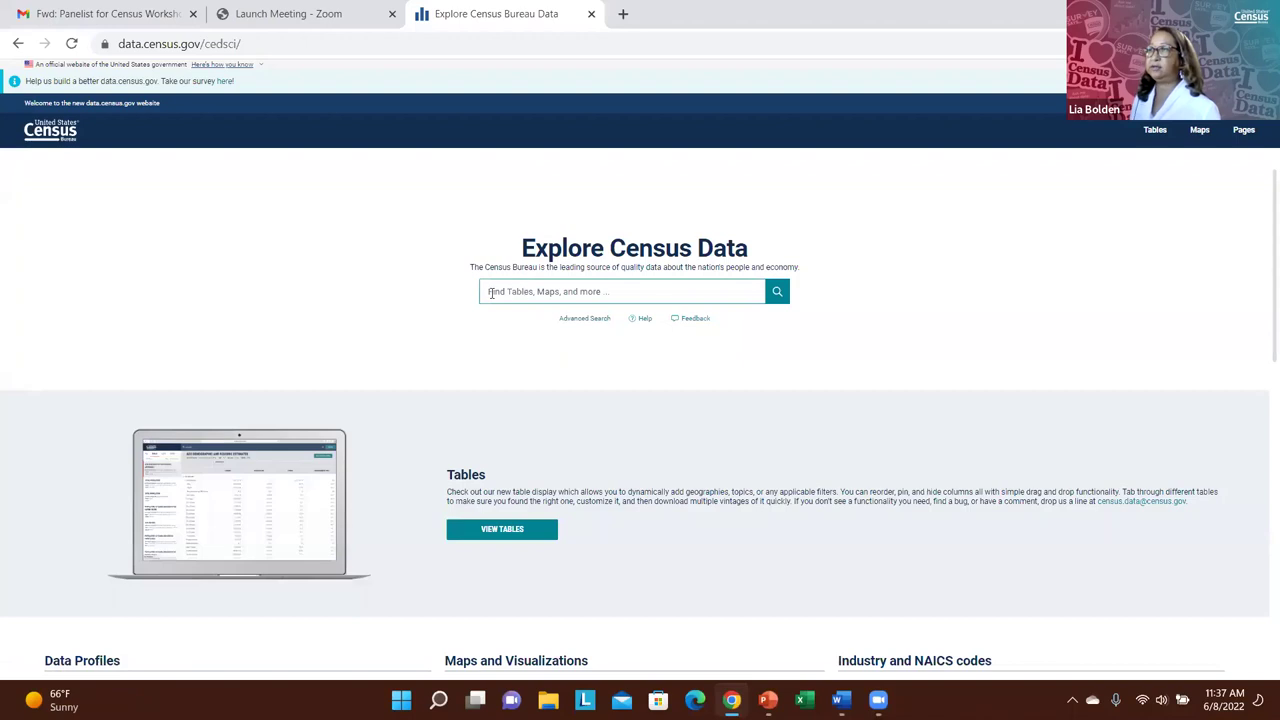
click(603, 327)
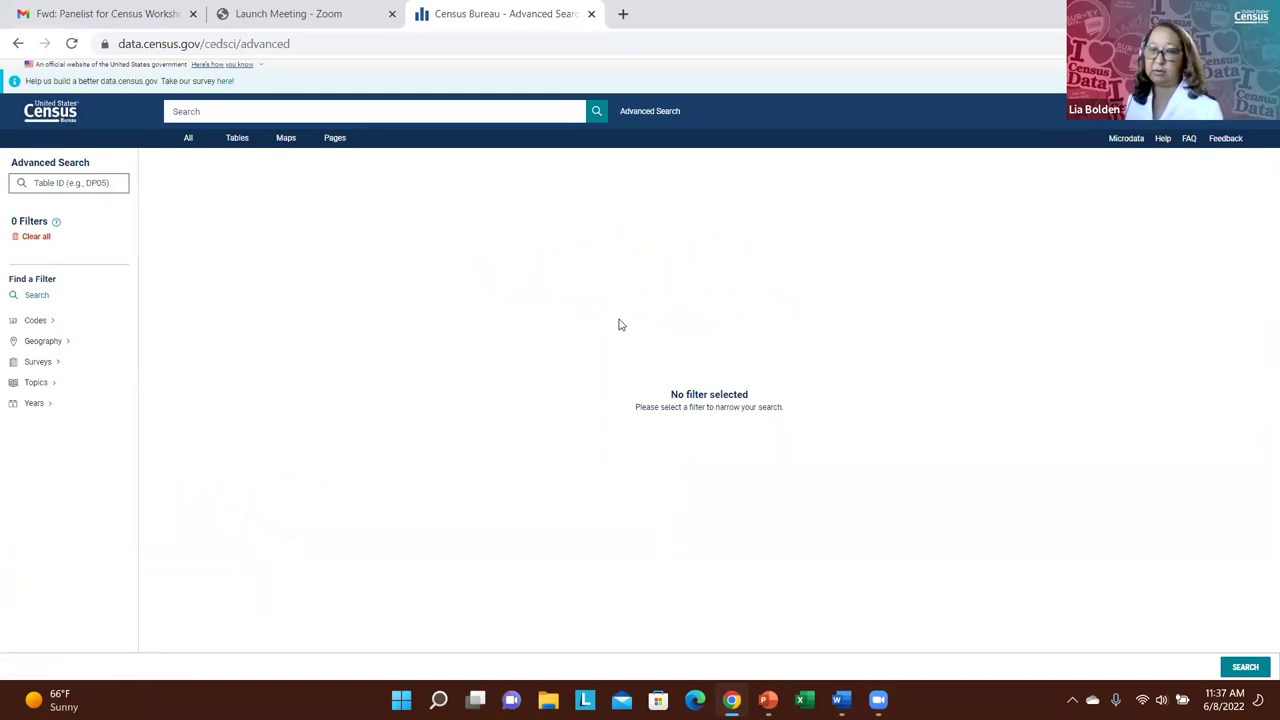
click(61, 347)
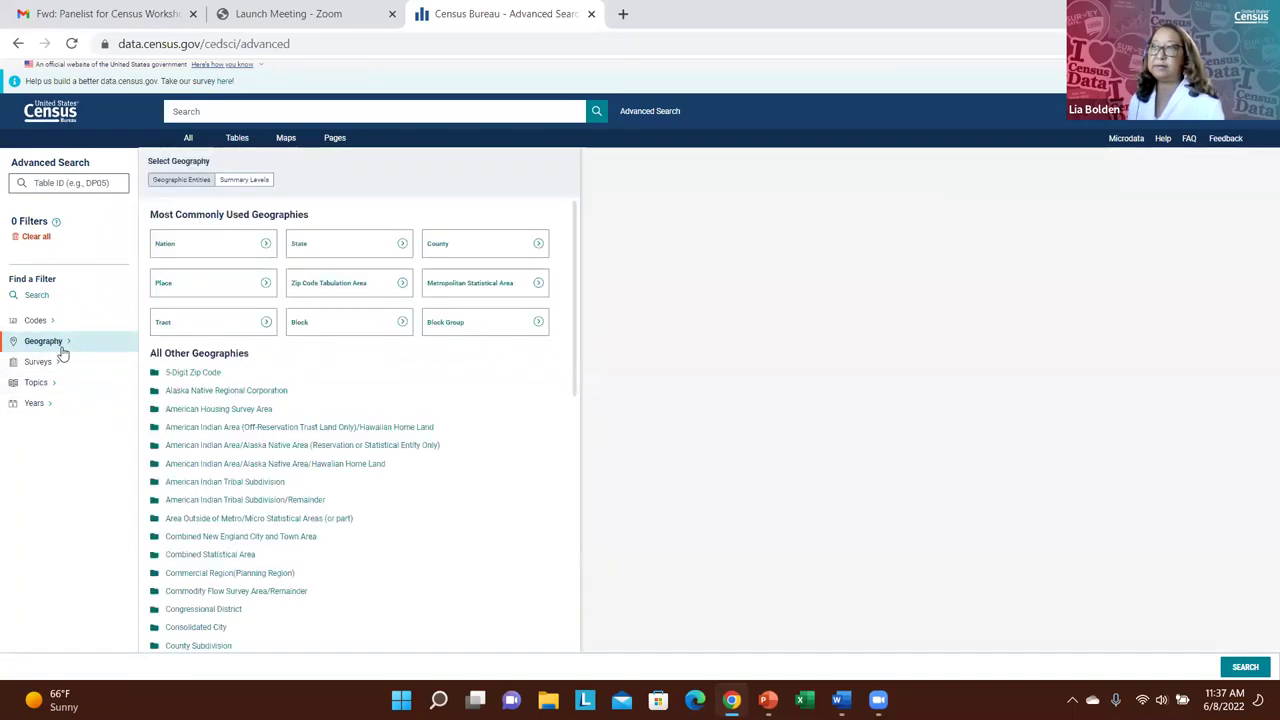
click(523, 250)
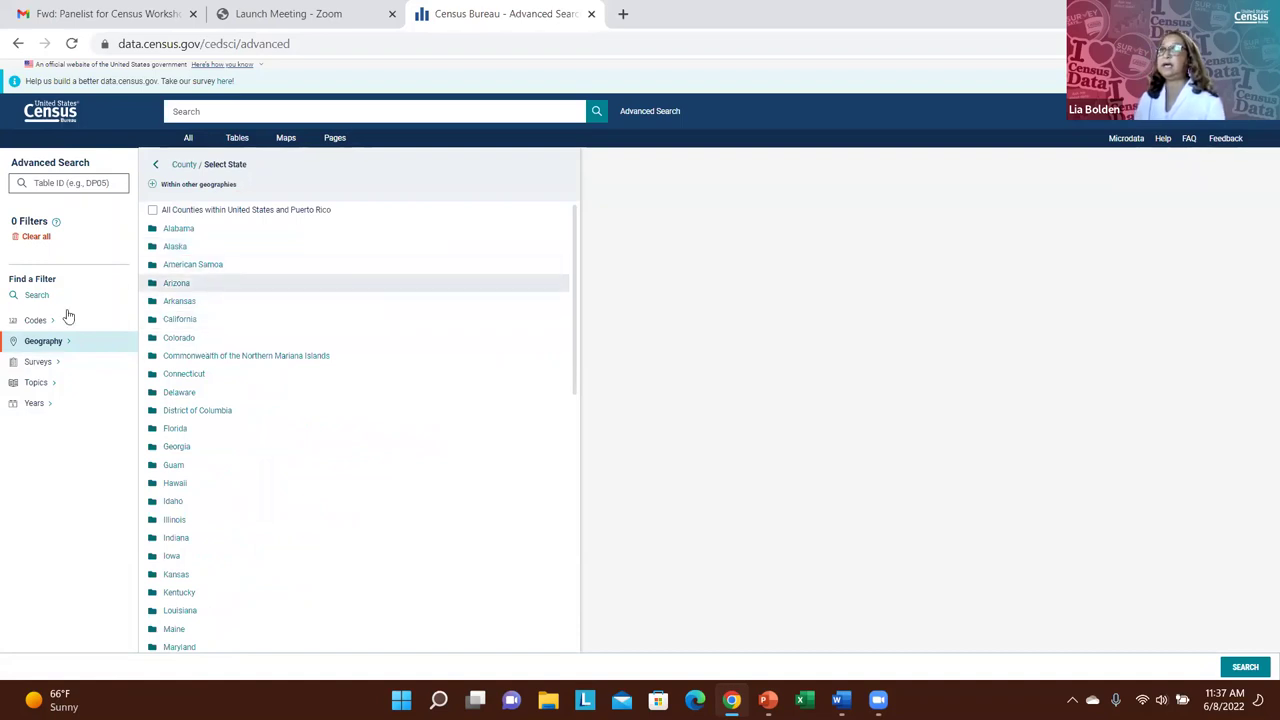
drag(573, 262, 605, 545)
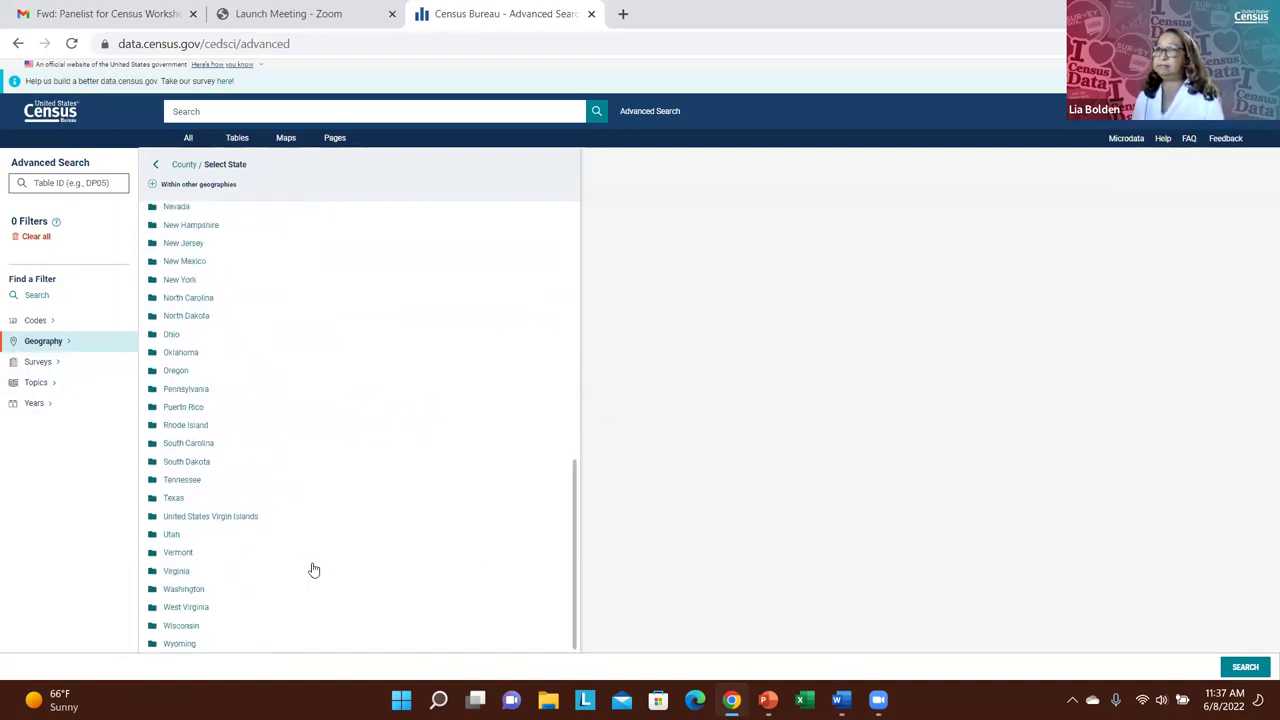
click(236, 590)
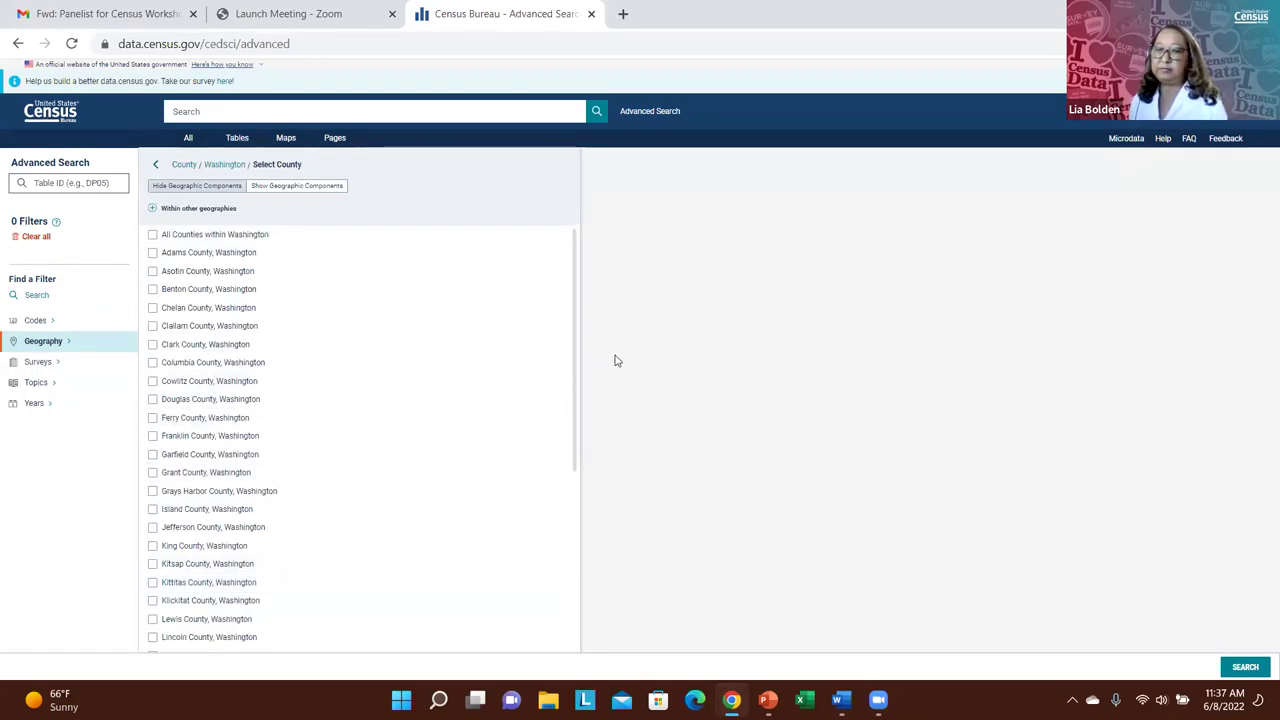
click(153, 547)
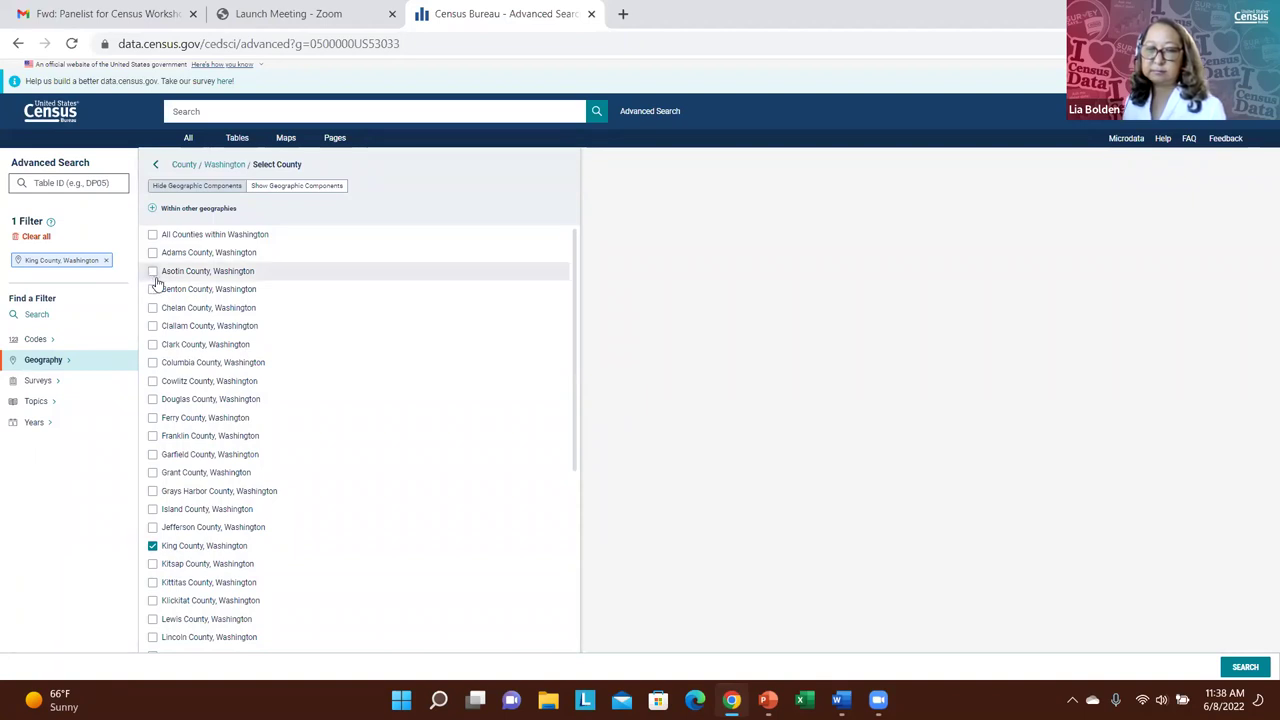
Step: Search for grocery and choose the industry code 4451: Grocery stores from the suggestions
click(255, 113)
text(gr)
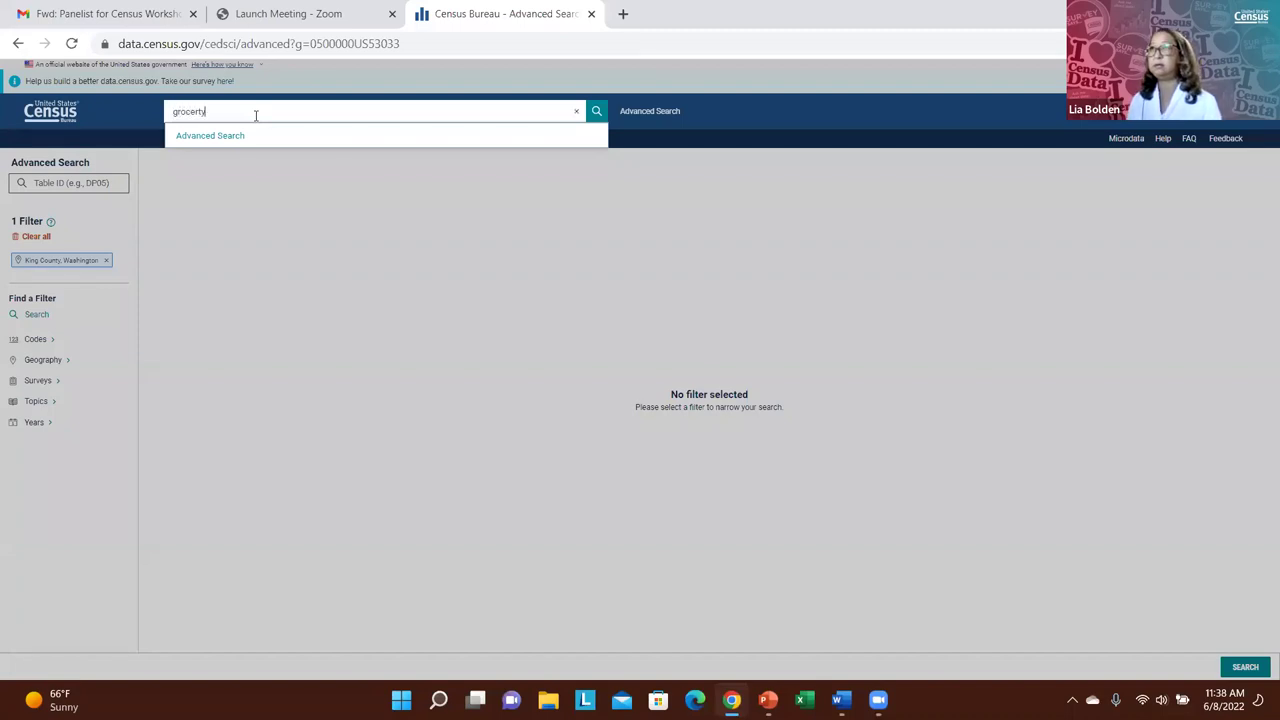
text(ocerty)
key(BackSpace)
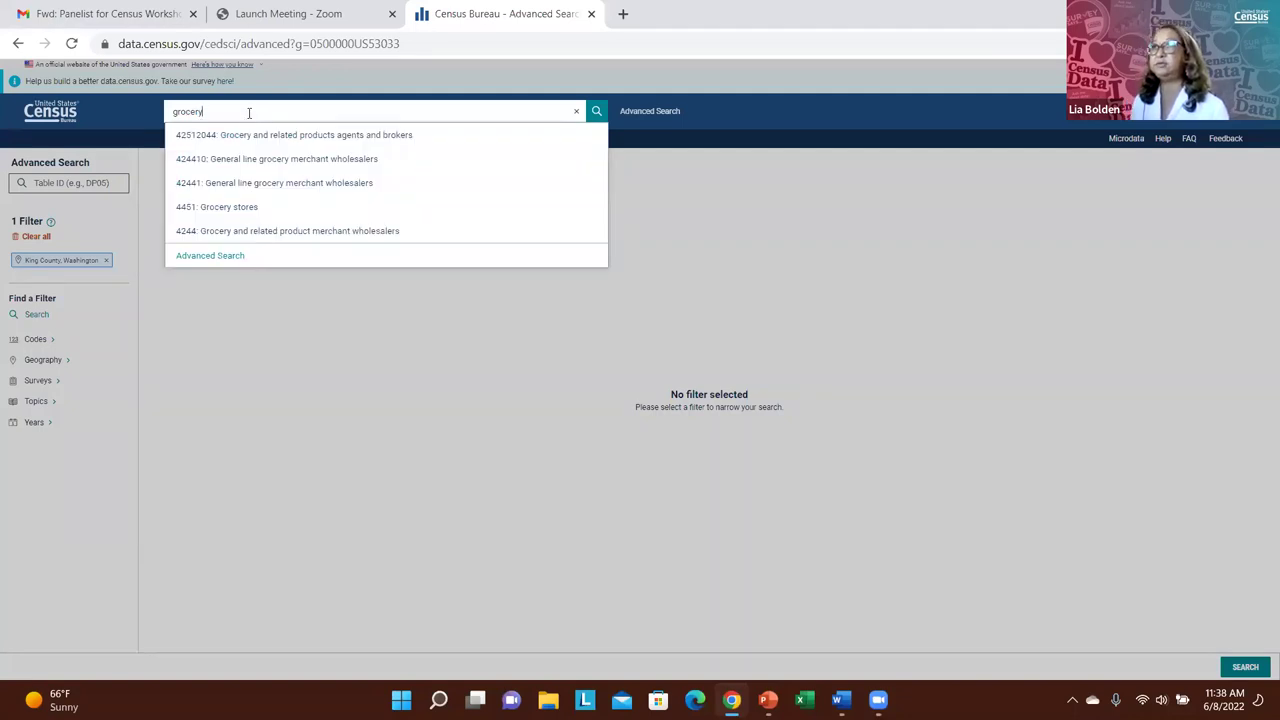
click(200, 210)
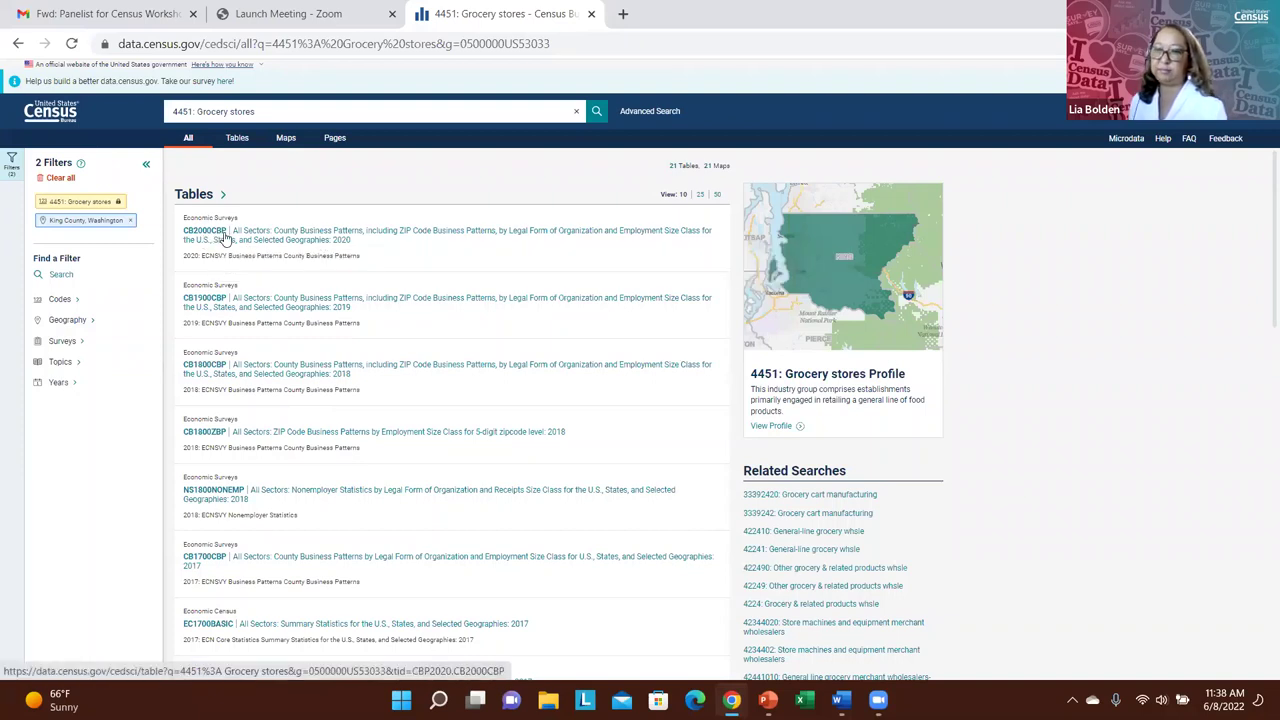
Step: Open the 2020 County Business Patterns table CB2000CBP and view its payroll and employee columns
drag(286, 237, 296, 233)
click(300, 232)
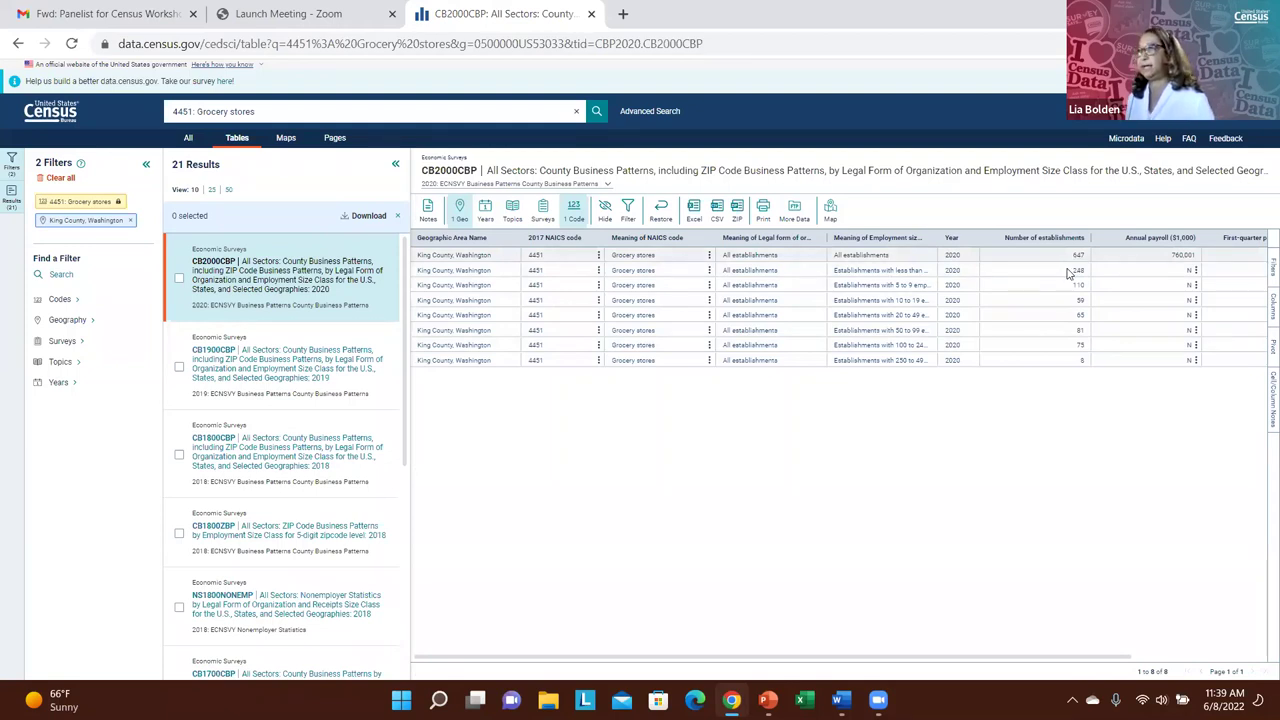
drag(960, 658, 1125, 653)
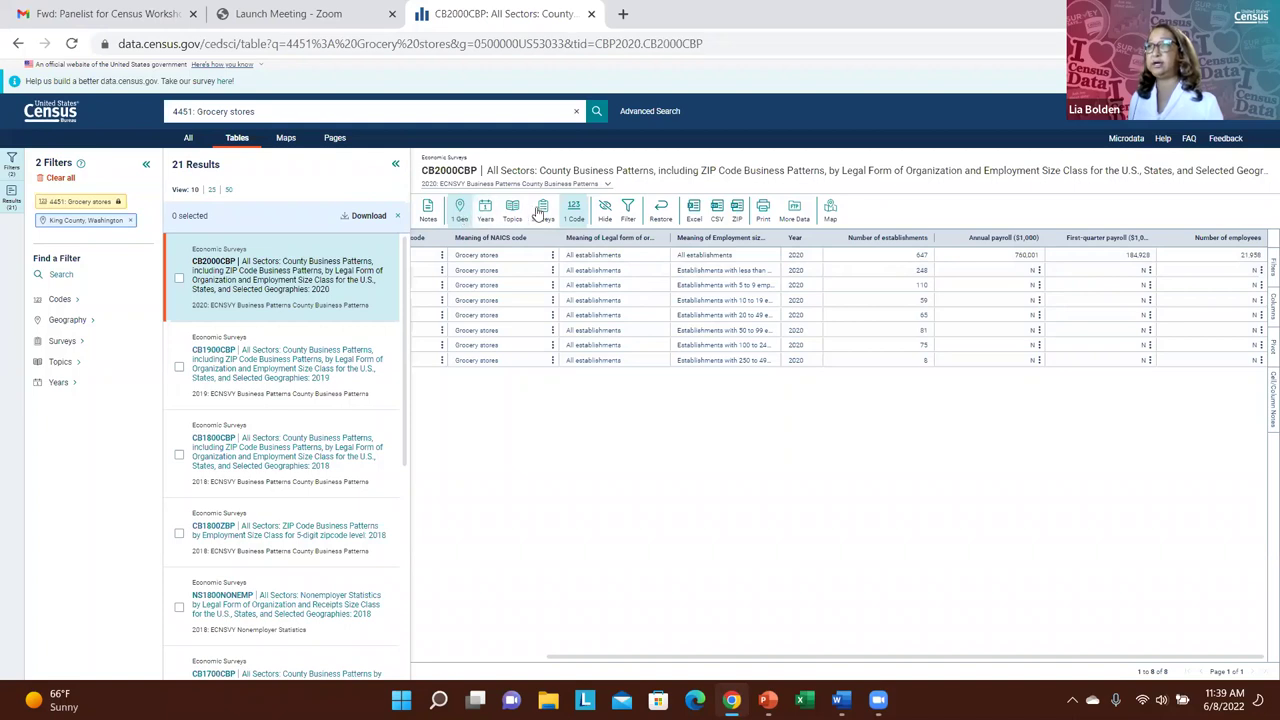
Step: Add Kitsap County, Washington to the geographies of table CB2000CBP
click(460, 213)
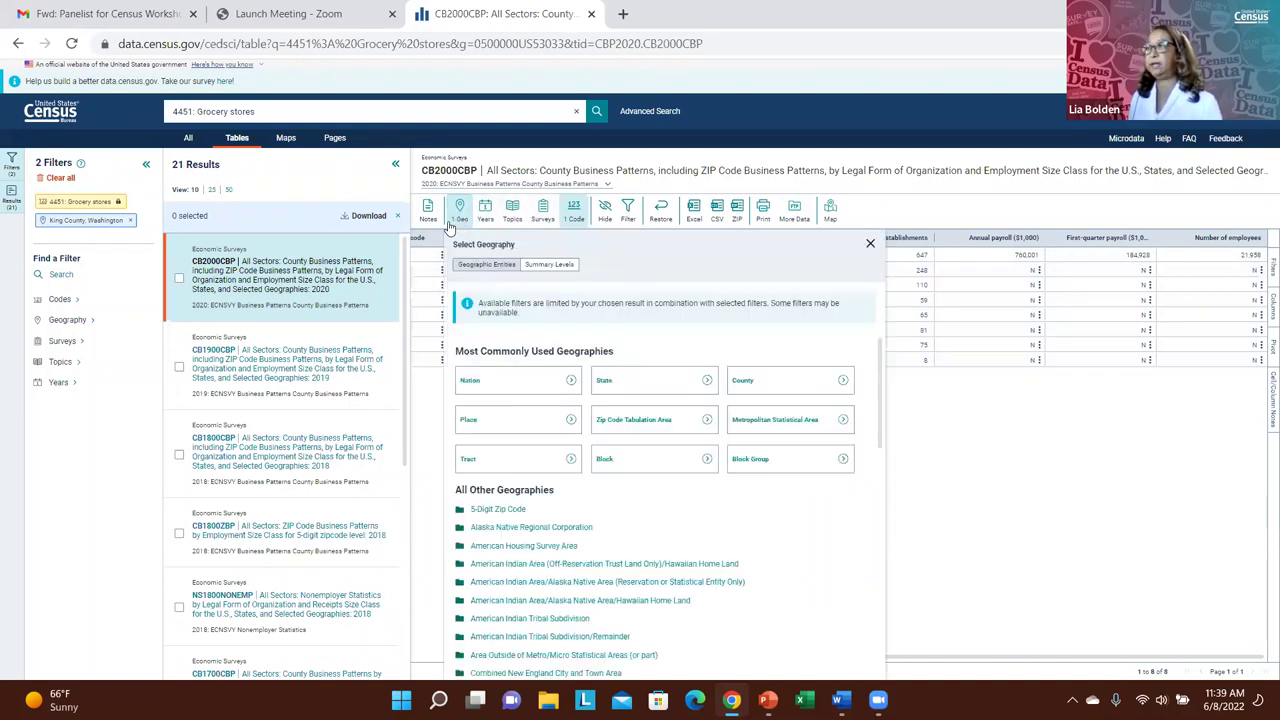
click(797, 385)
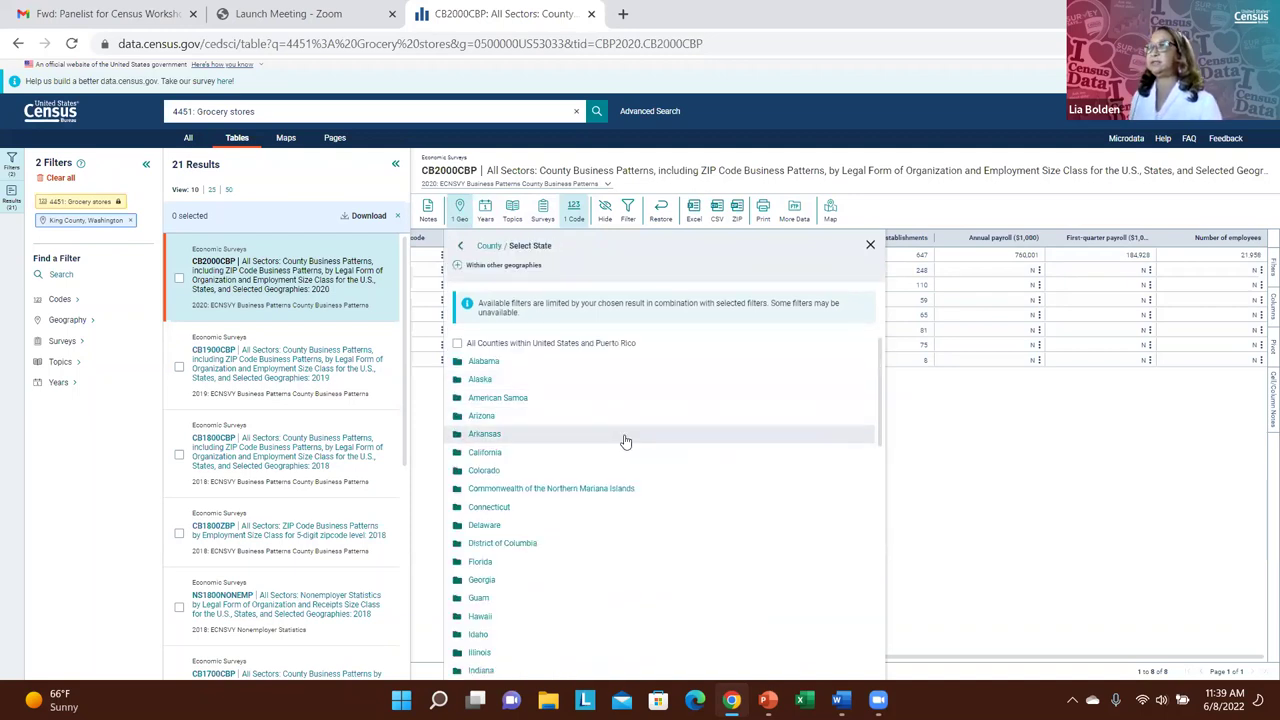
drag(882, 373, 925, 642)
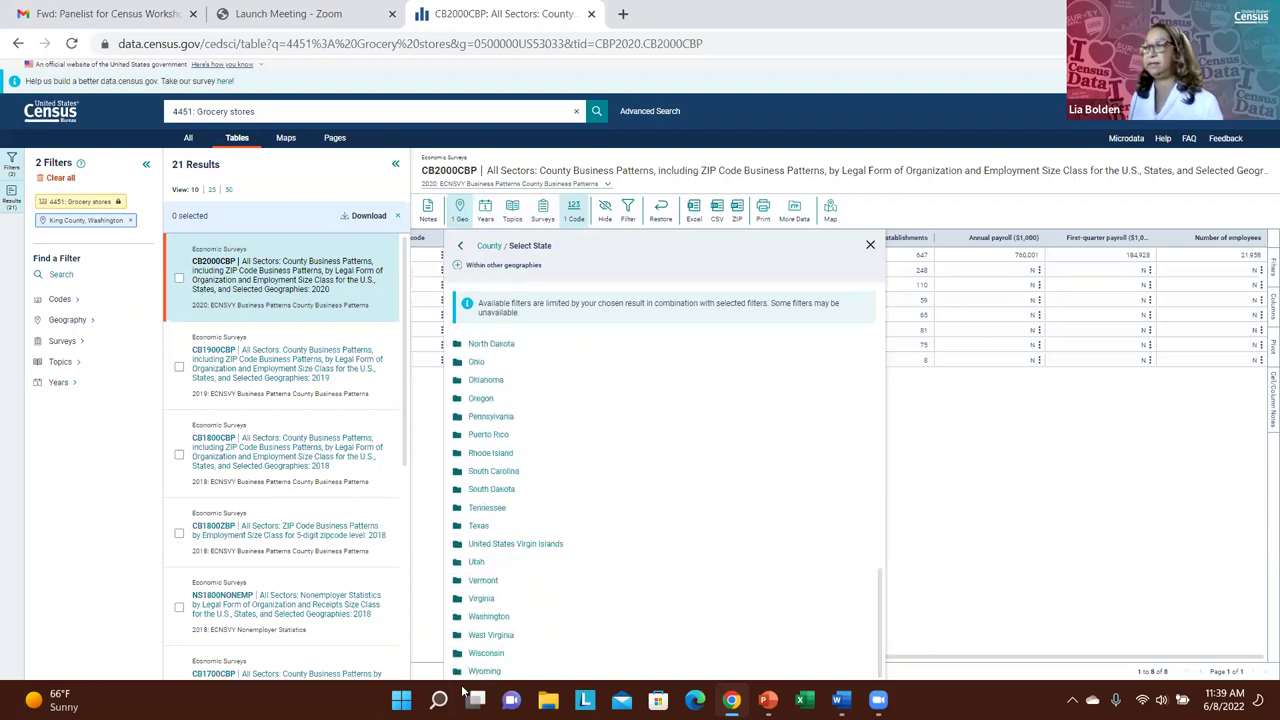
click(490, 618)
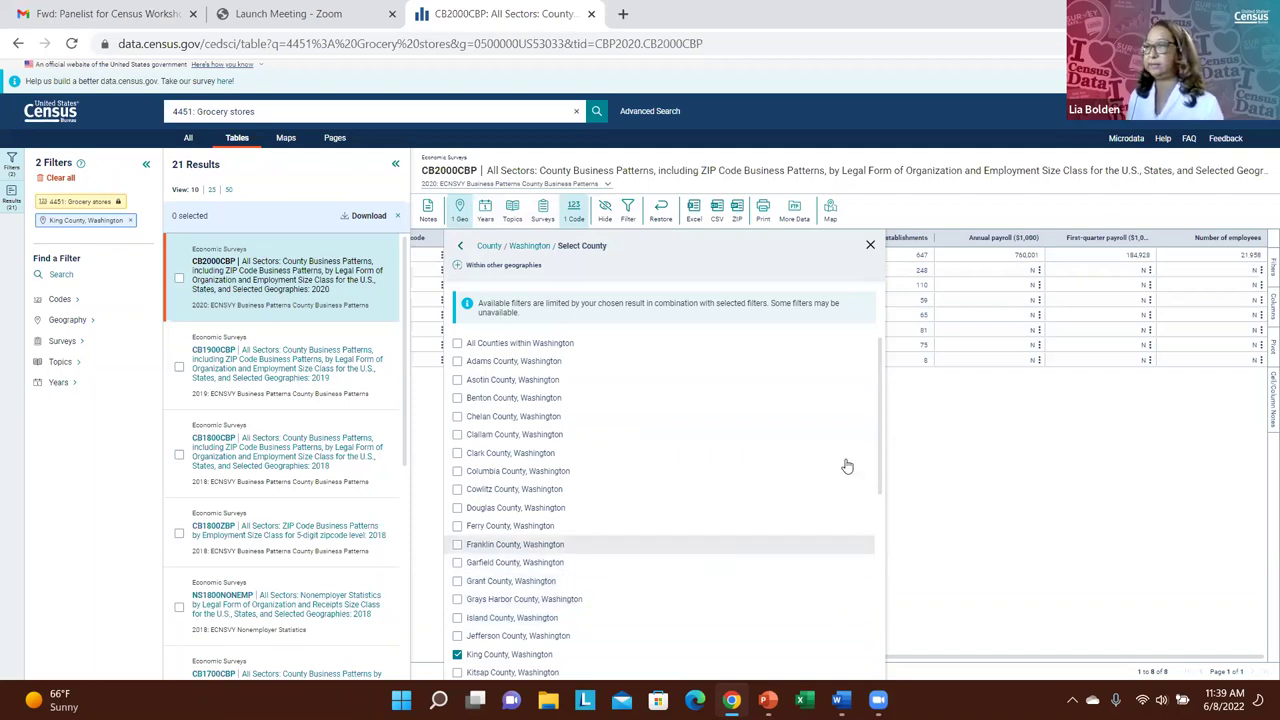
click(468, 673)
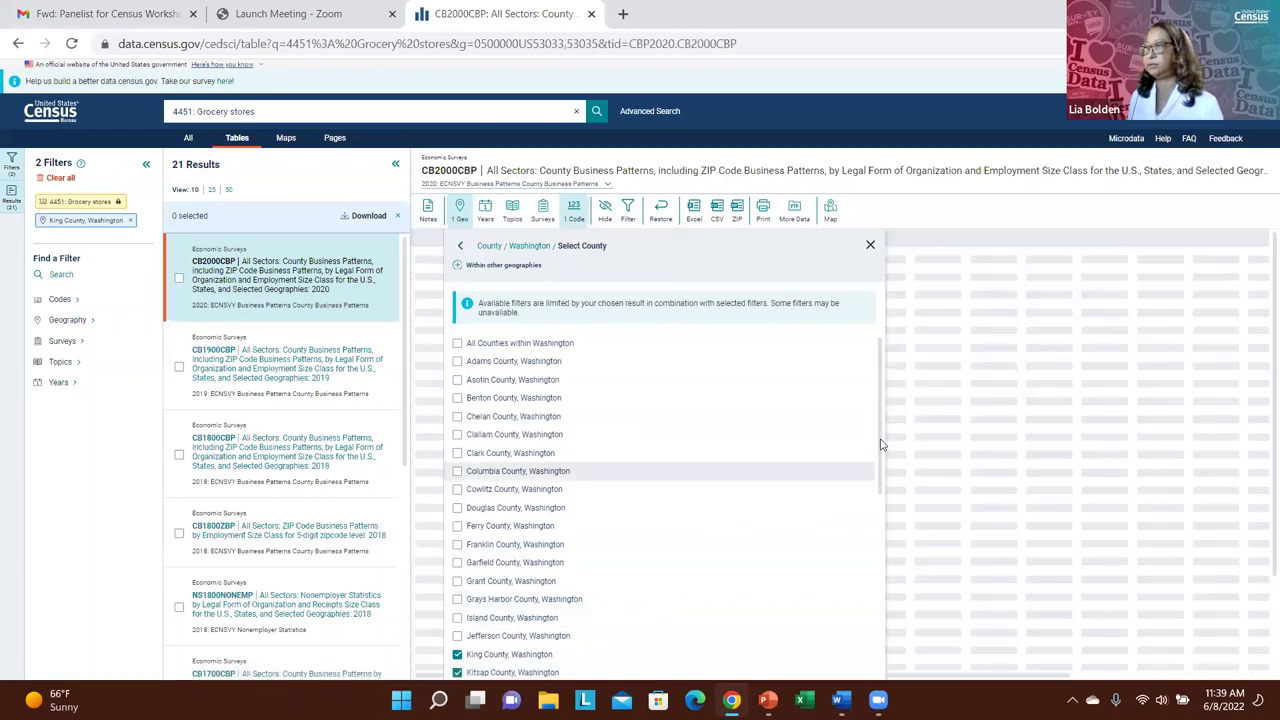
Step: Add Pierce County and Snohomish County, Washington to the table's geographies and return to the table
scroll(880, 470, down, 1)
scroll(878, 495, down, 1)
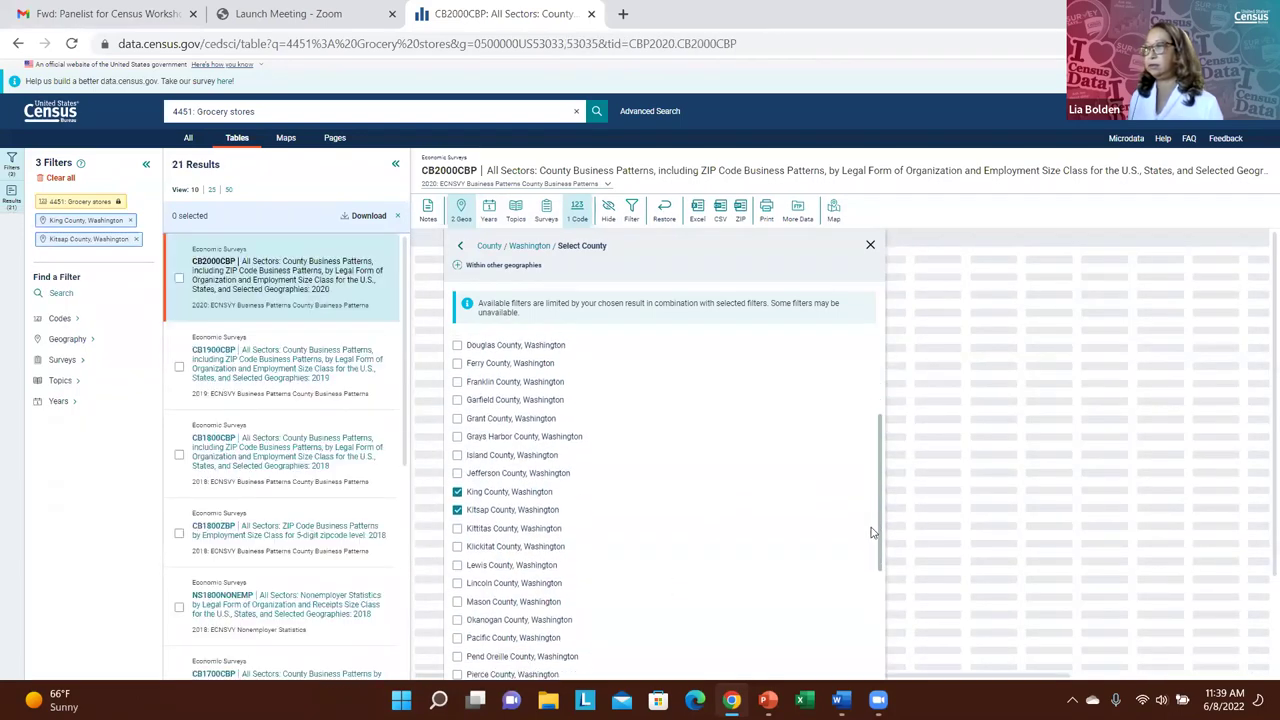
scroll(470, 545, down, 1)
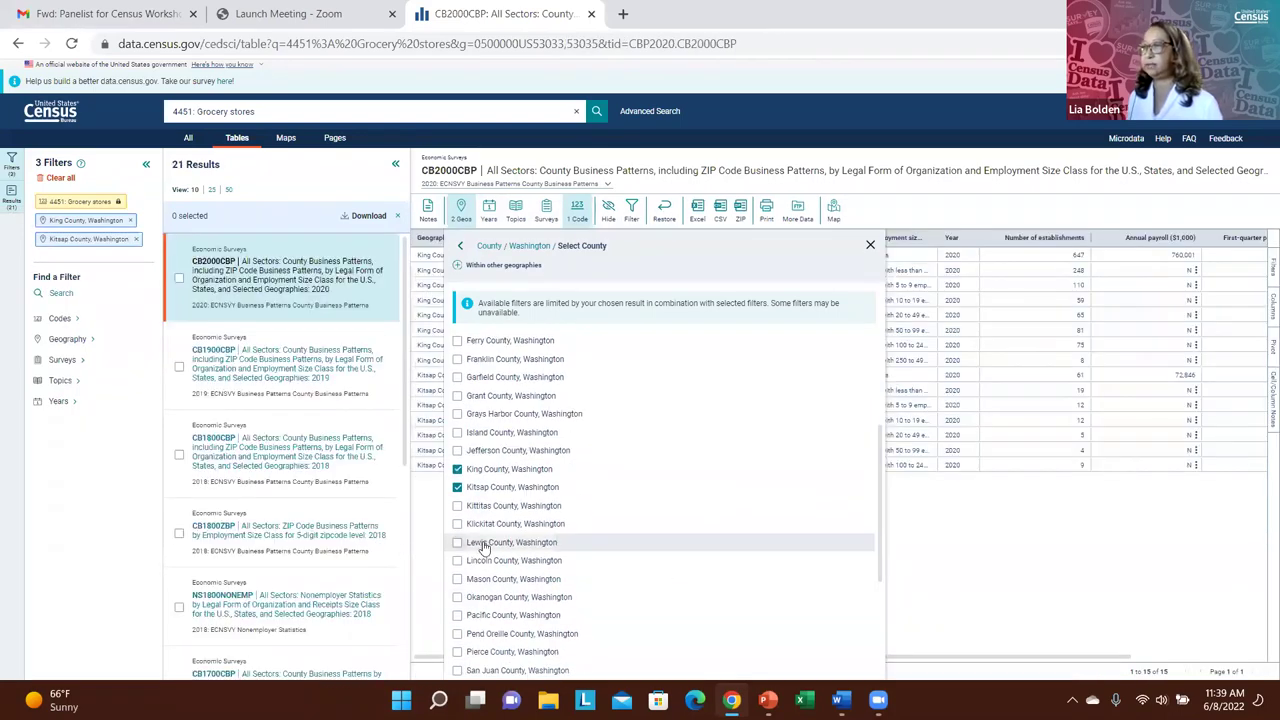
click(457, 652)
drag(878, 449, 871, 500)
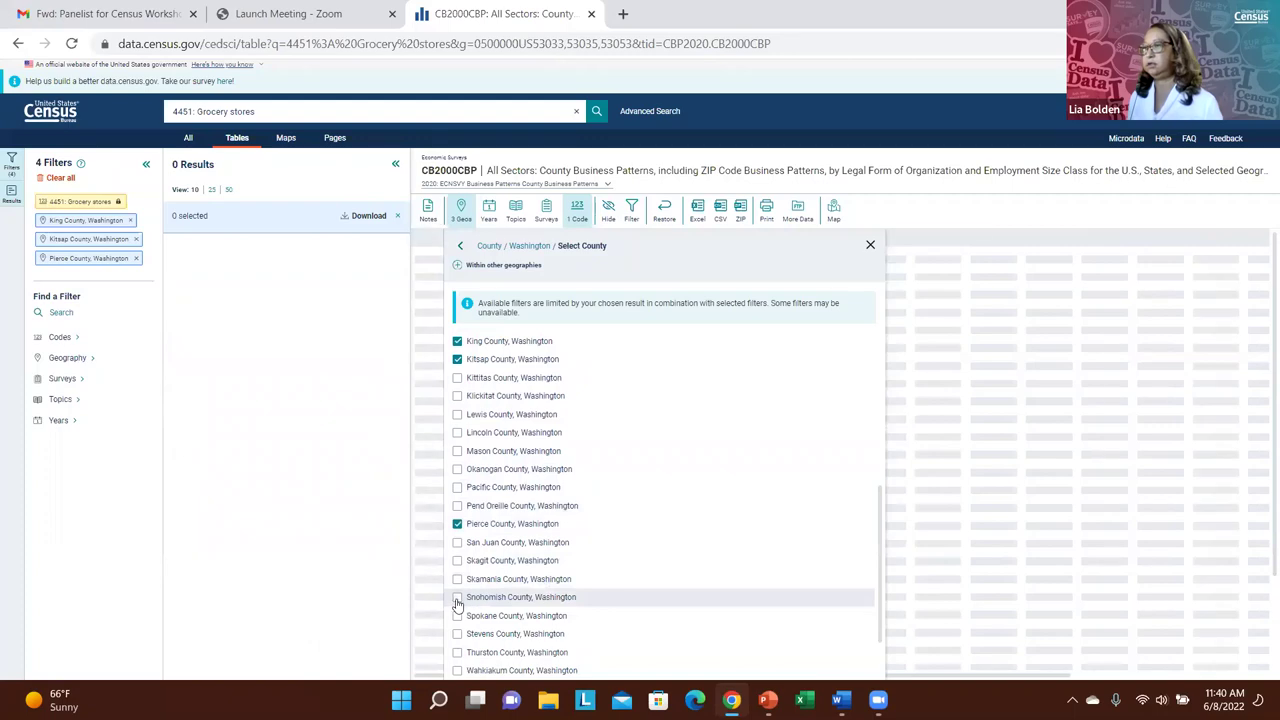
click(457, 598)
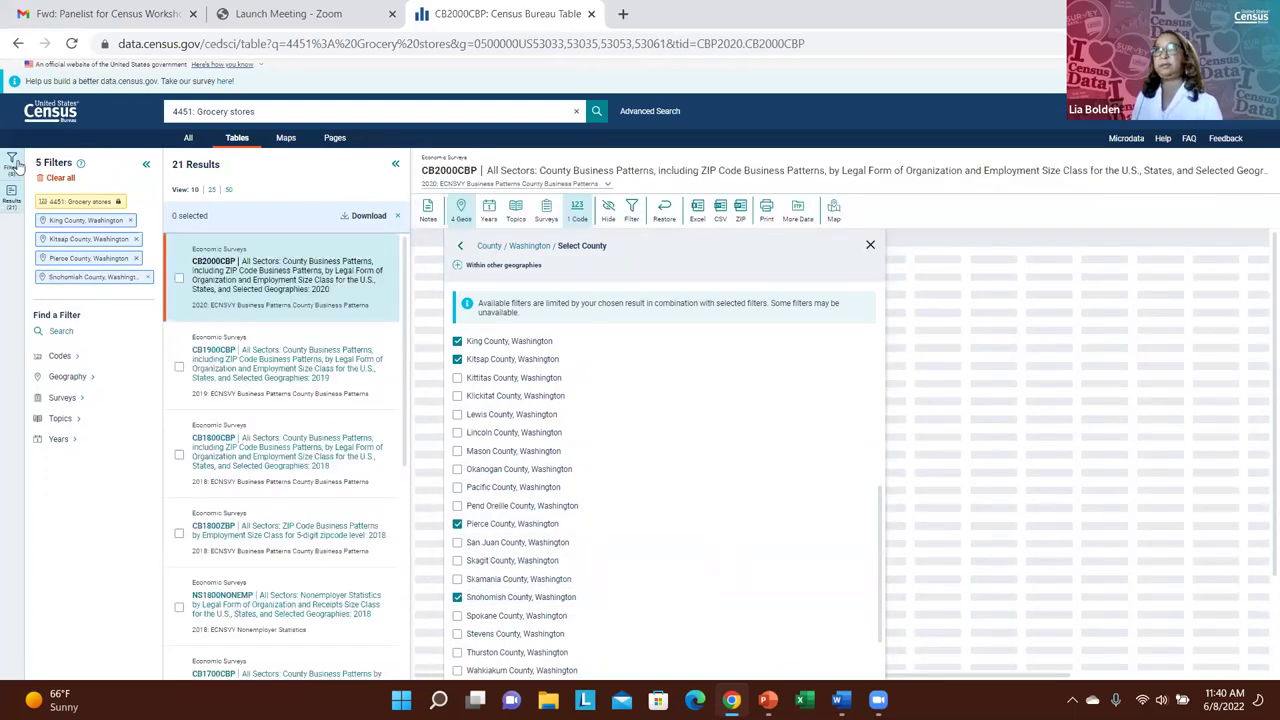
click(870, 247)
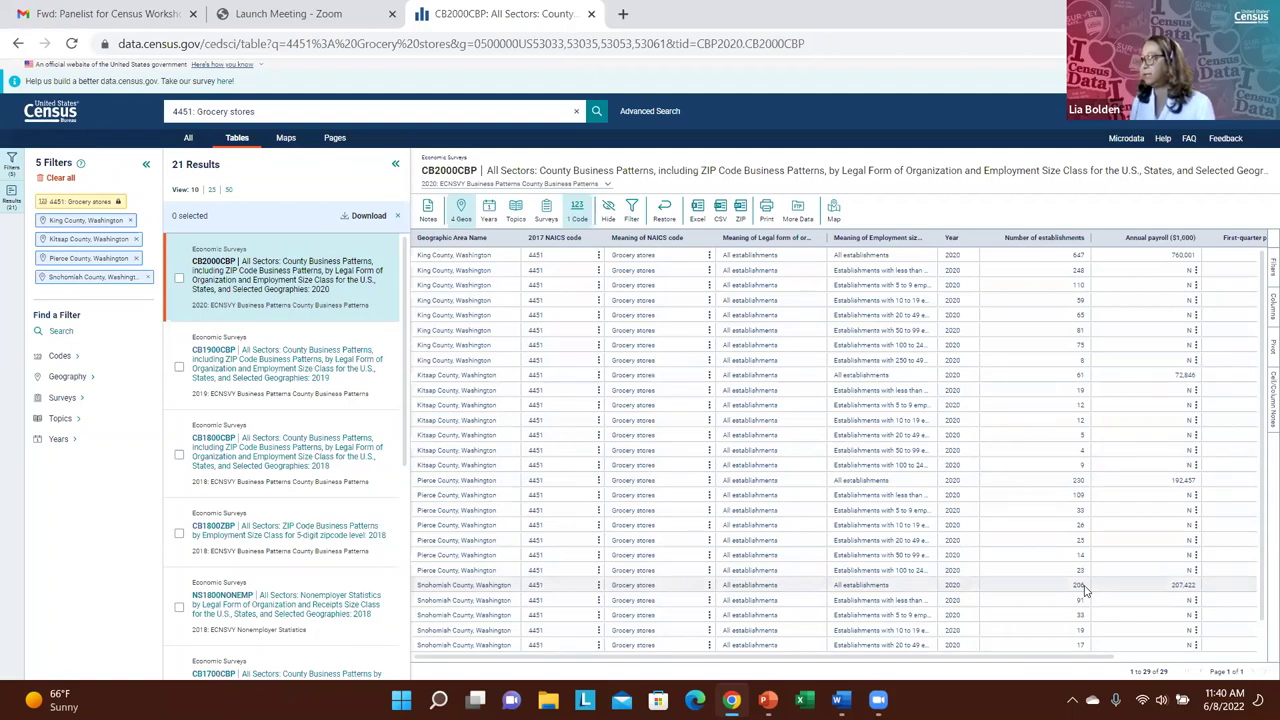
Step: Download table CB2000CBP as an Excel file and open the 2018 Nonemployer Statistics table NS1800NONEMP
click(697, 209)
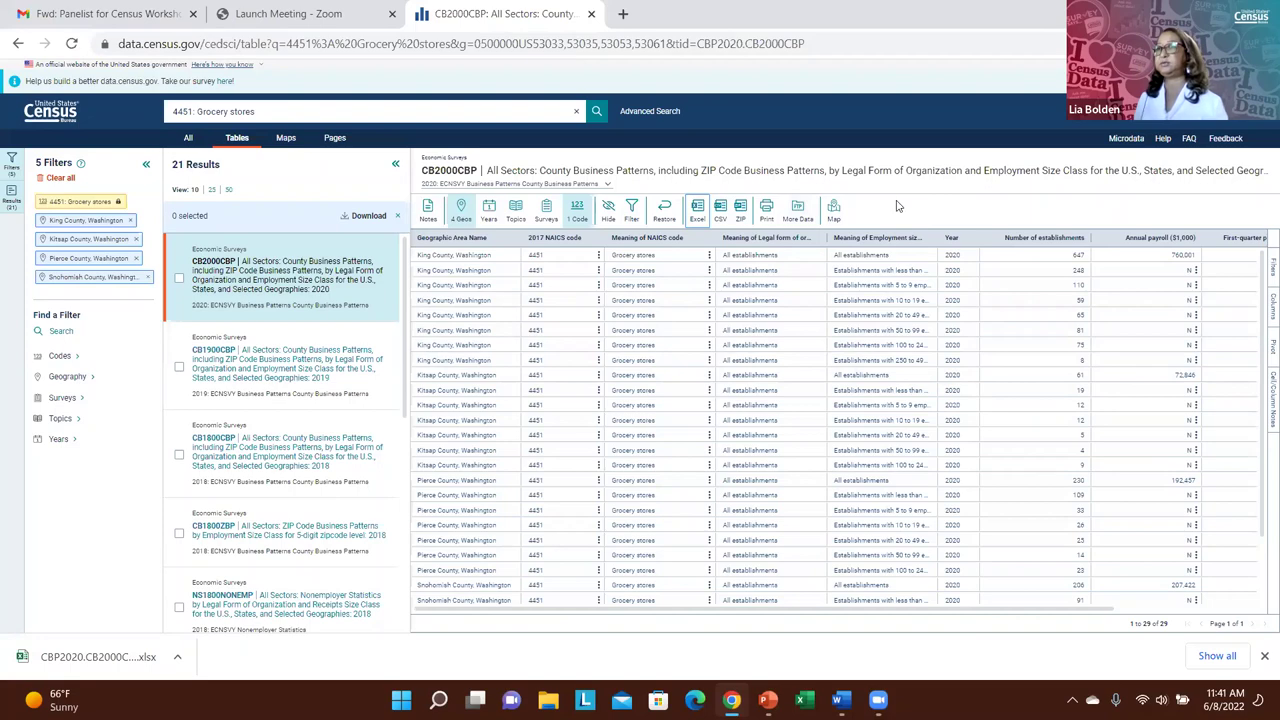
click(268, 614)
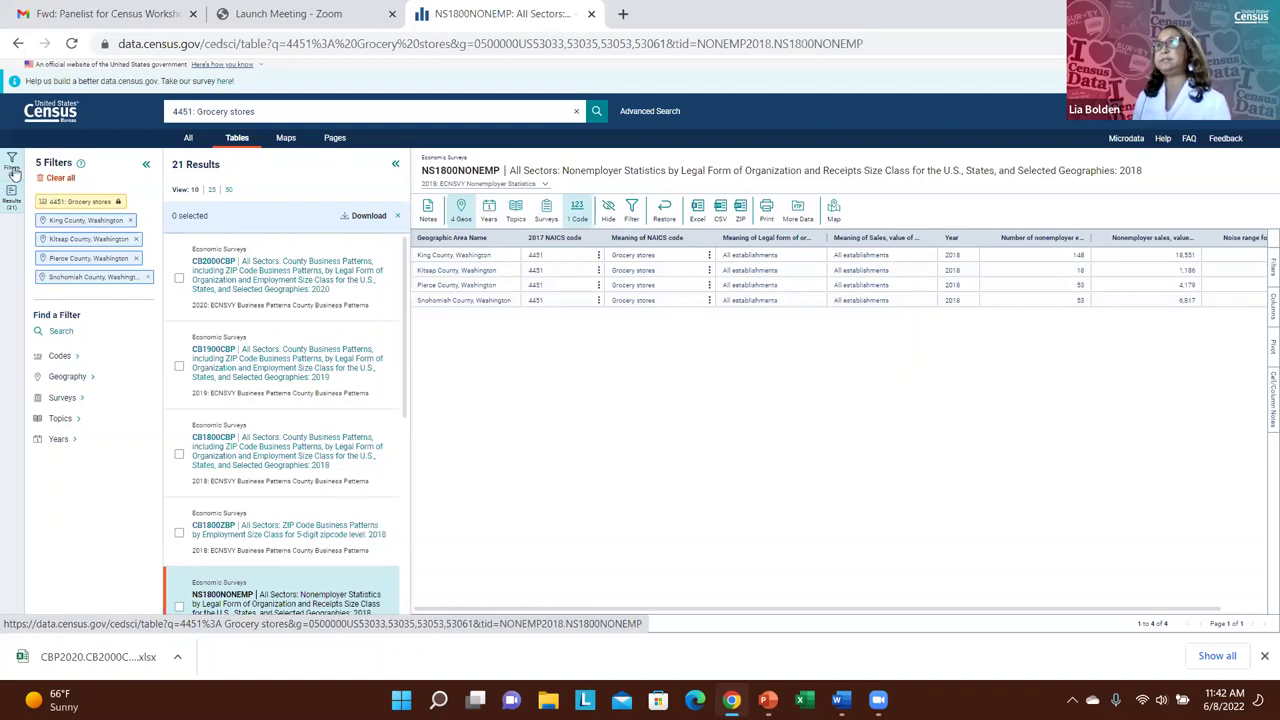
Step: Return to the site's home page and start a new advanced search without filters
click(59, 118)
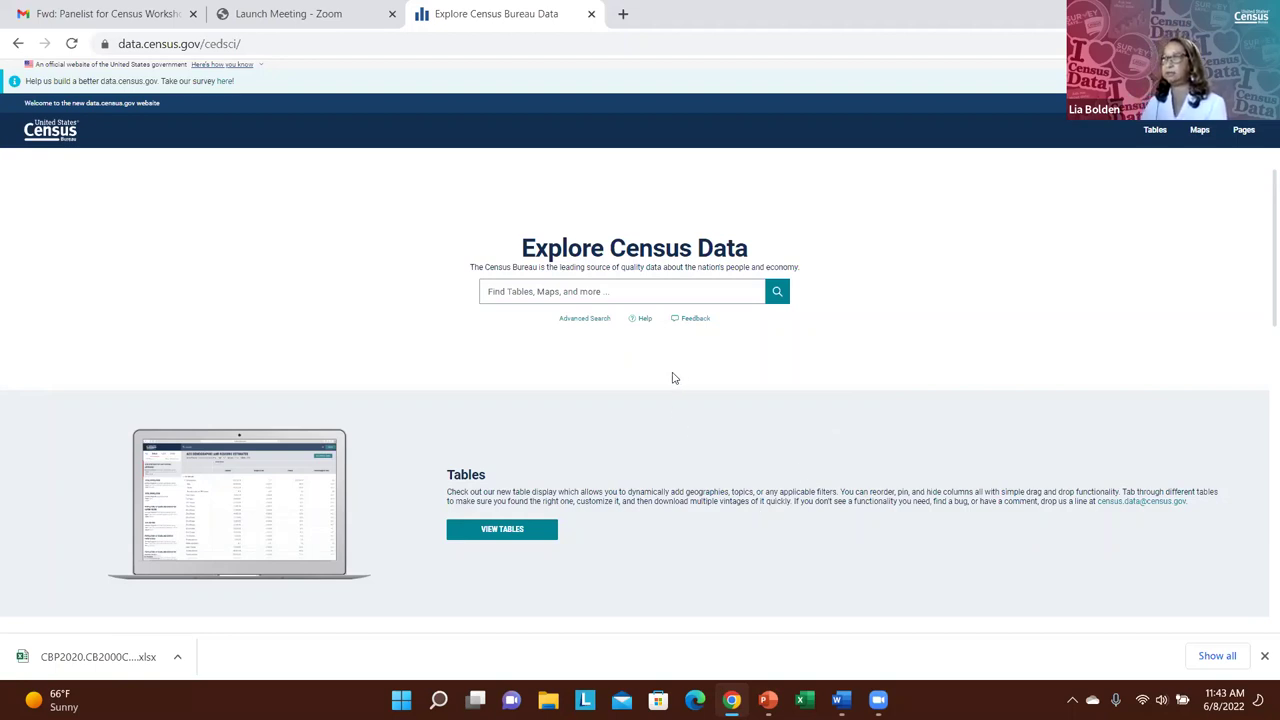
click(593, 320)
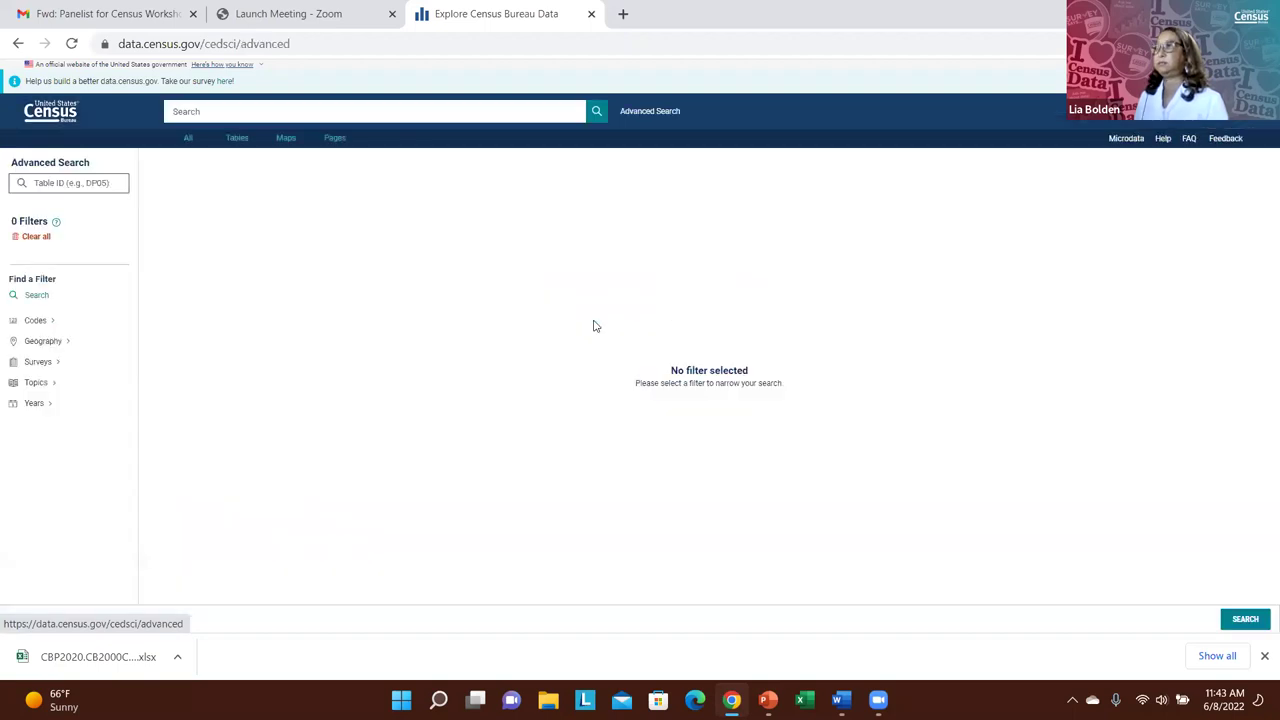